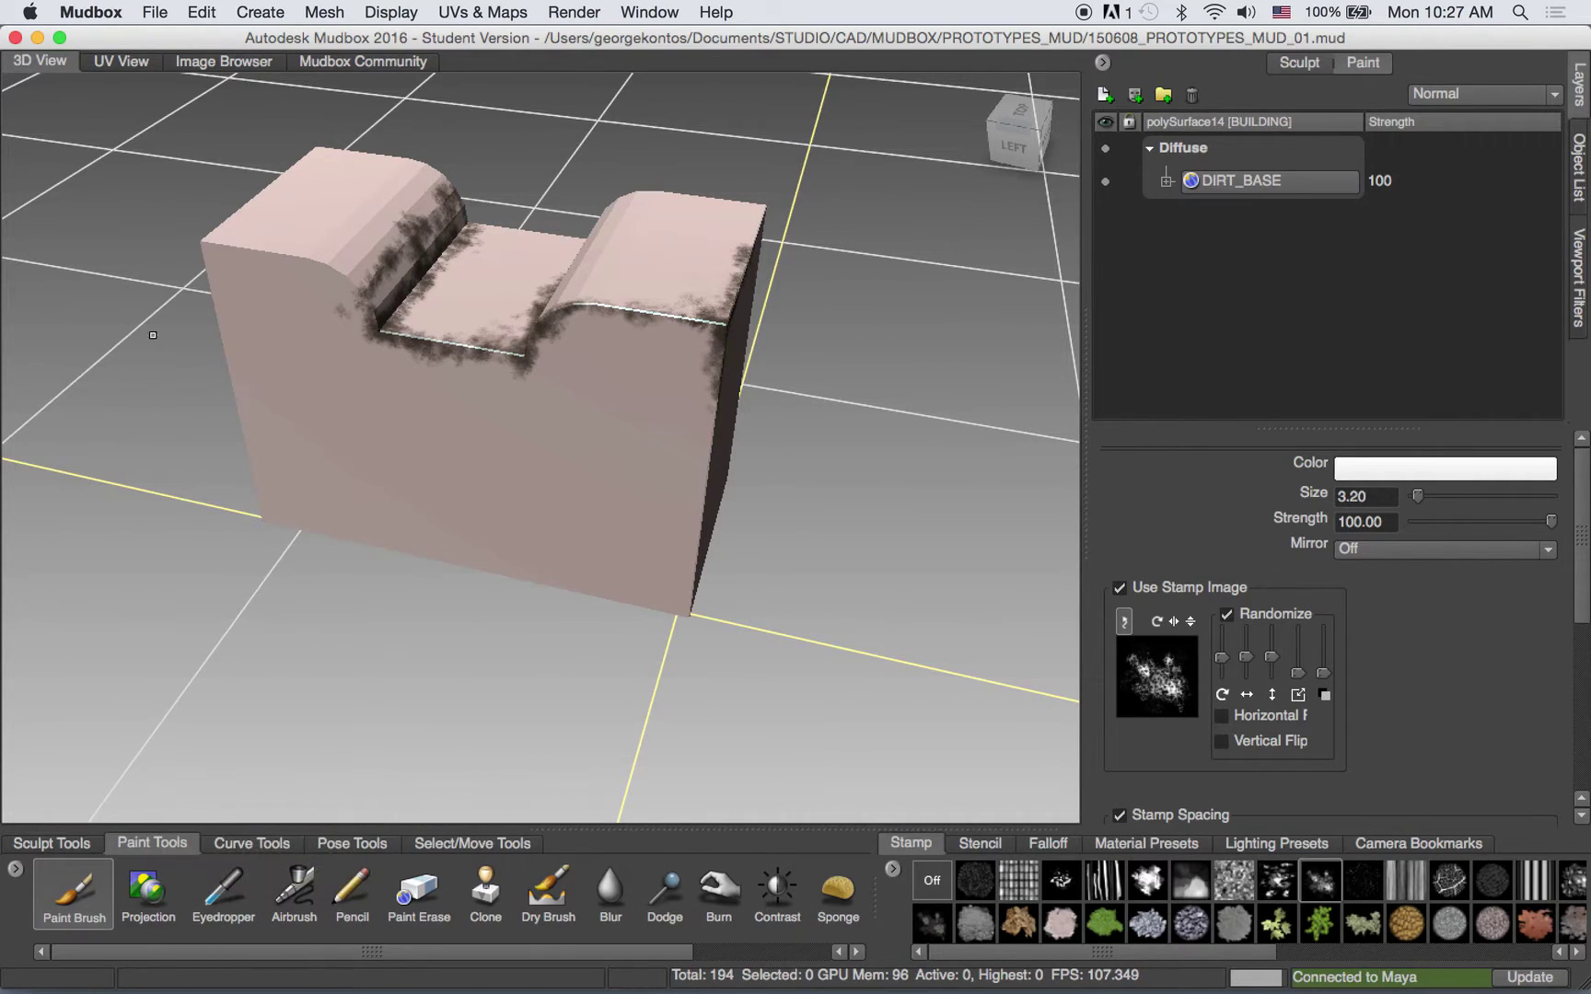
# Select the Projection paint tool and load the Documents/STUDIO/CAD/TEXTURES folder into the image browser
pyautogui.click(152, 900)
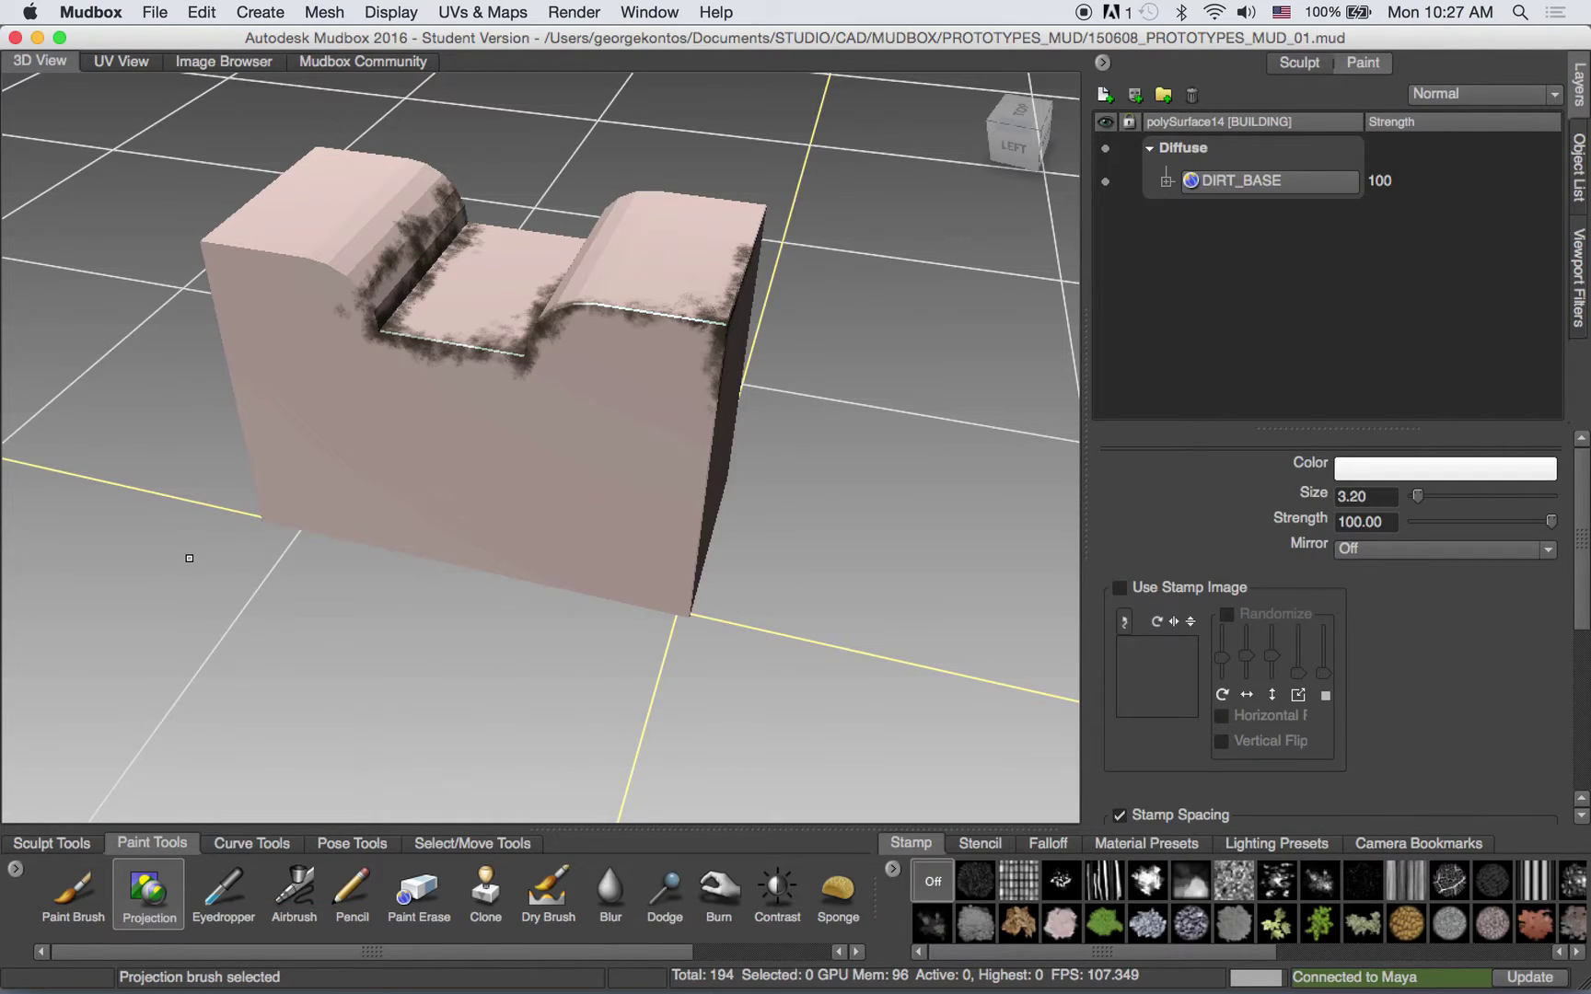
pyautogui.click(248, 63)
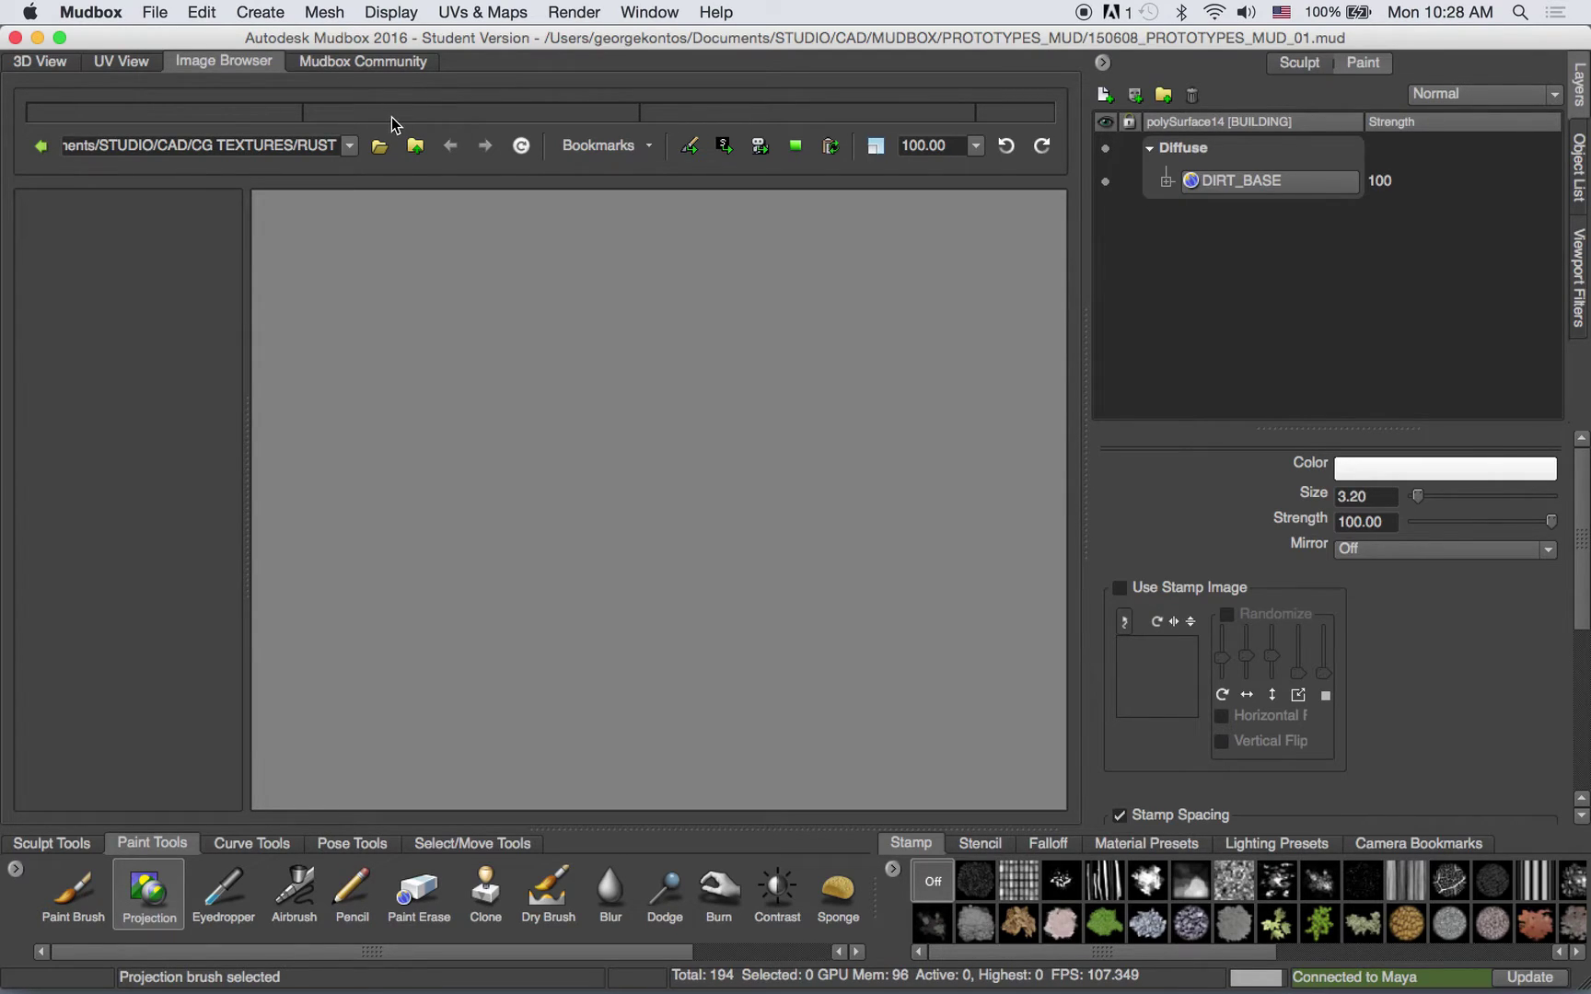
pyautogui.click(380, 147)
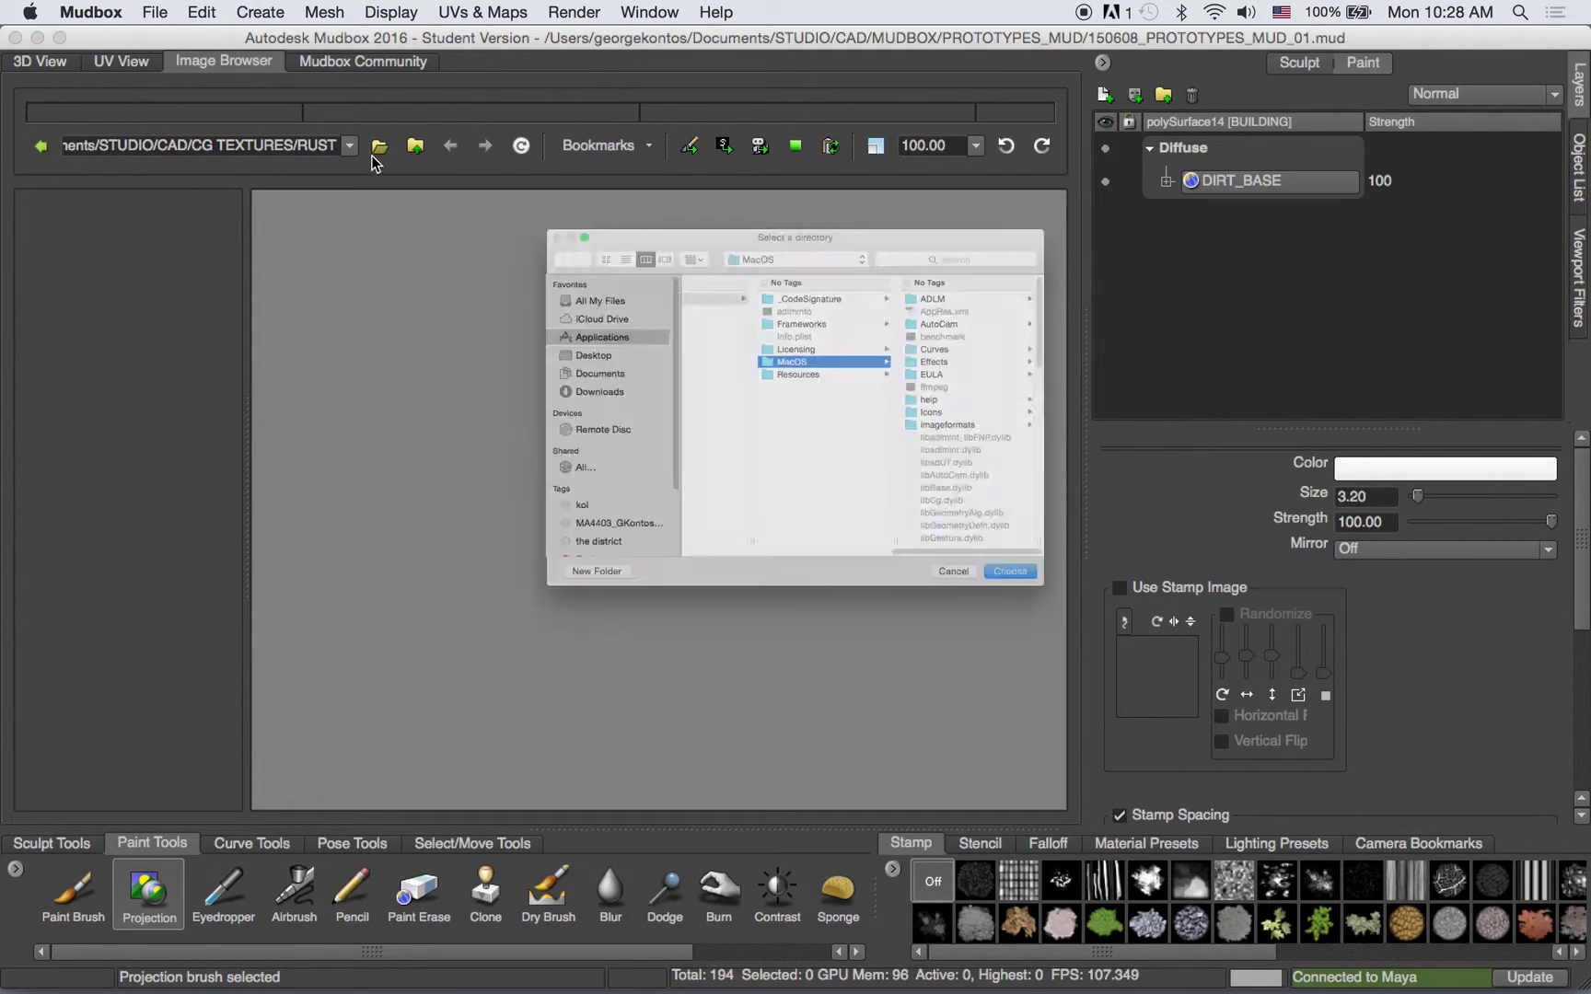
pyautogui.click(495, 334)
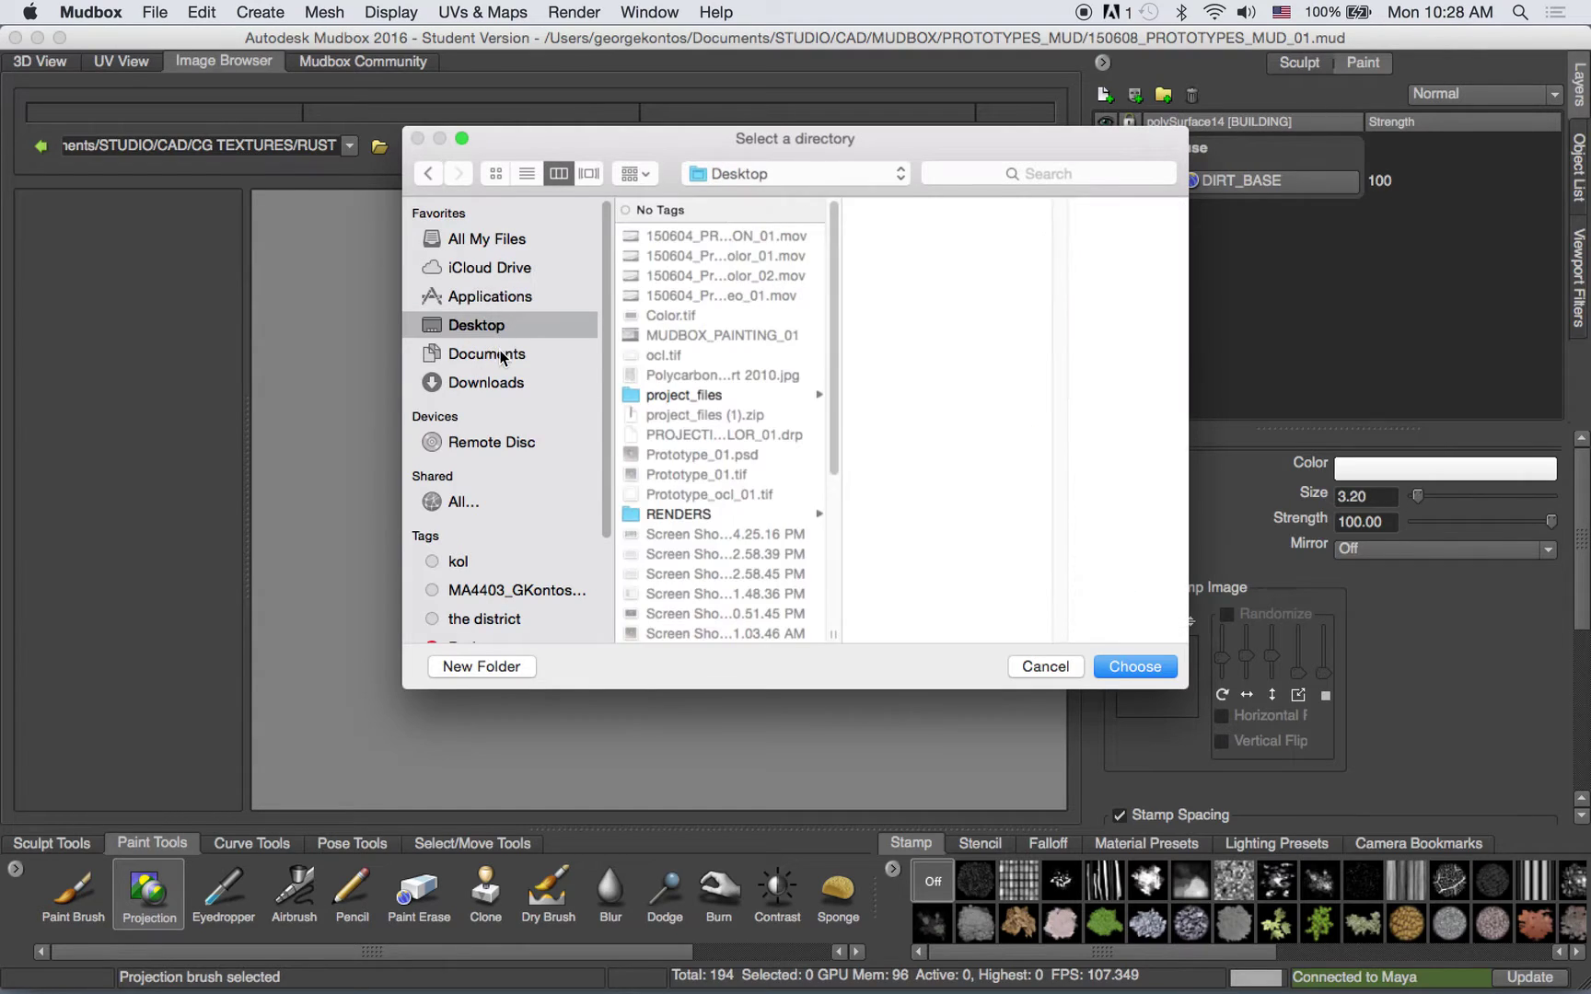
pyautogui.click(501, 354)
pyautogui.click(687, 317)
pyautogui.click(895, 249)
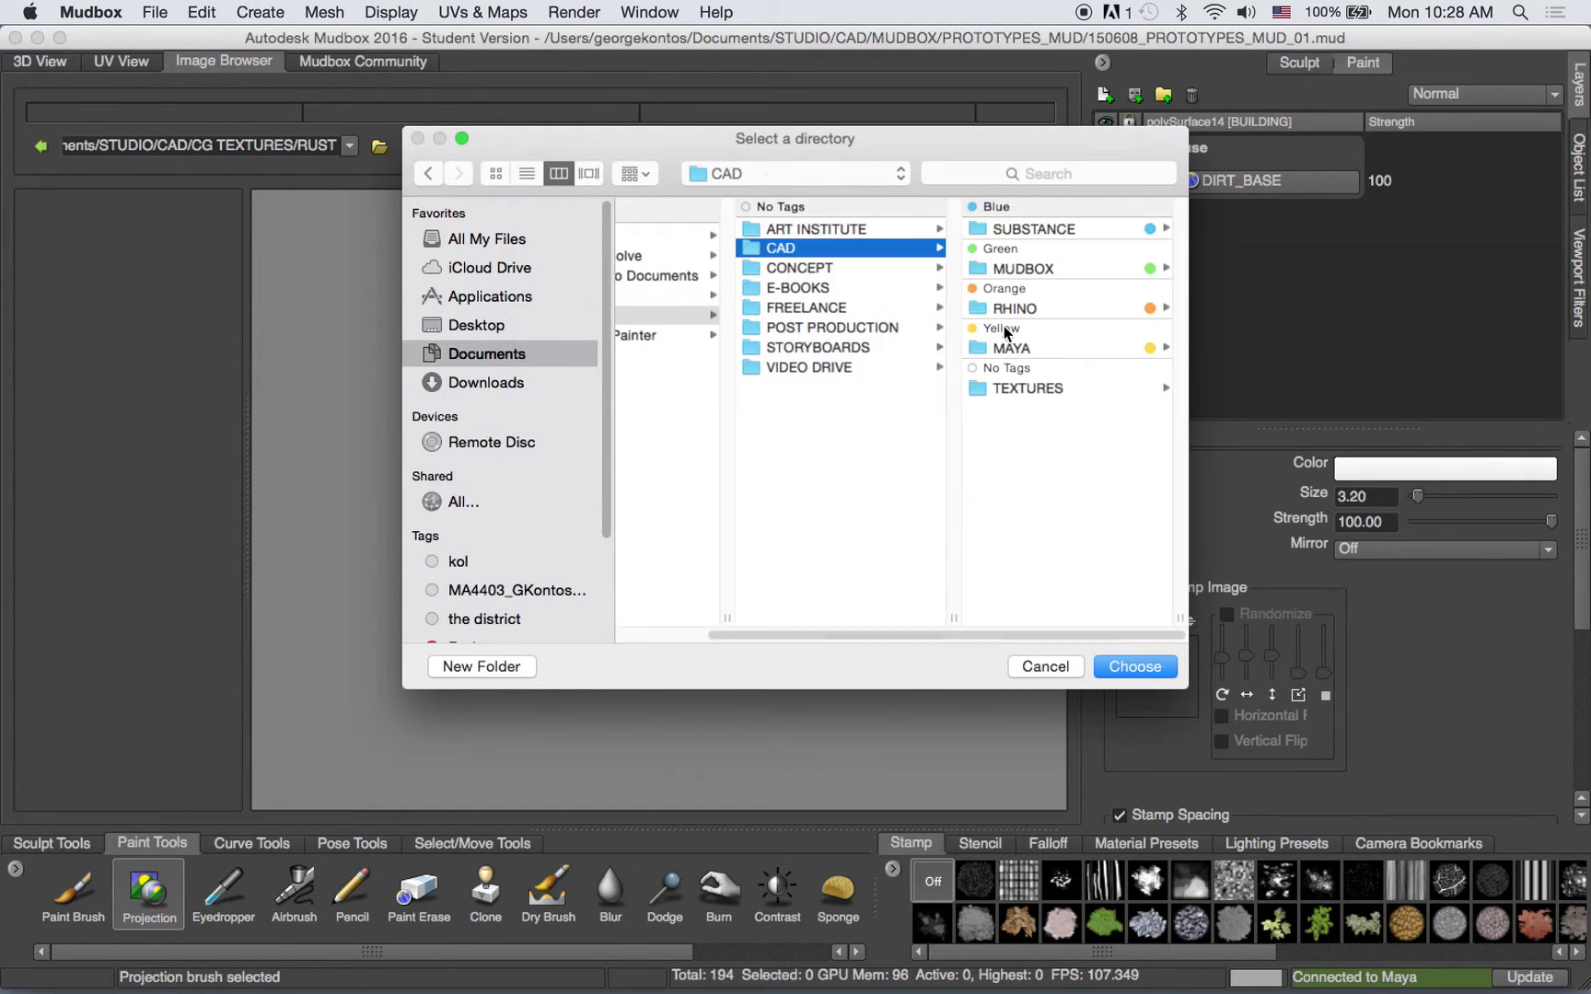
pyautogui.click(1038, 389)
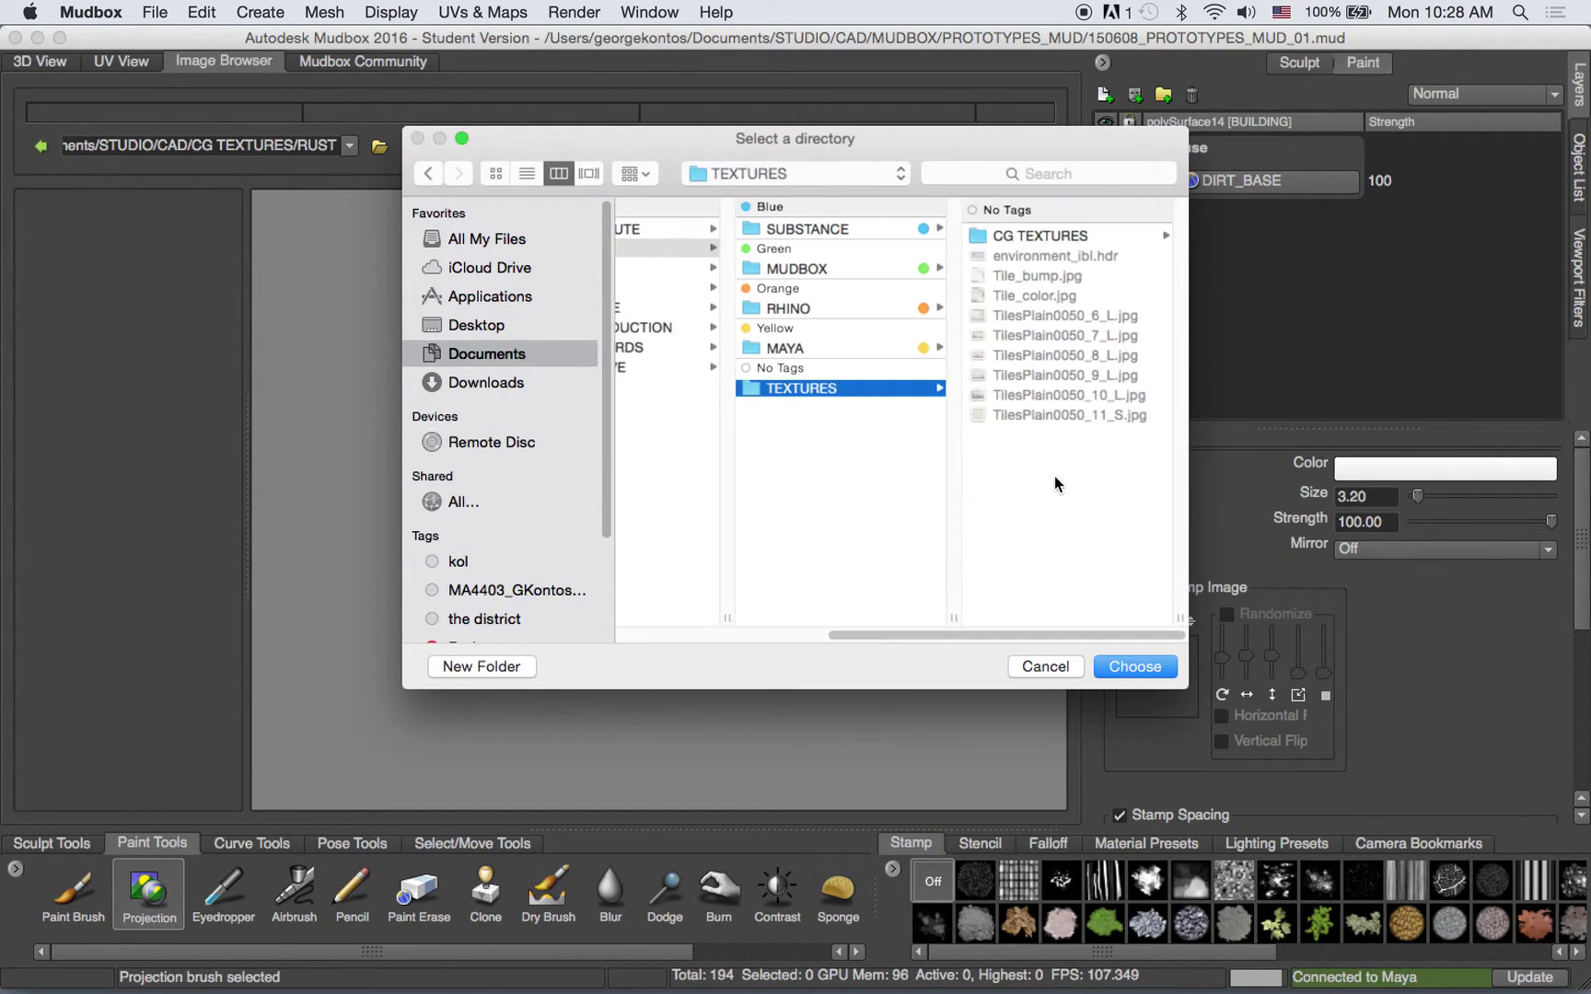
pyautogui.click(1129, 670)
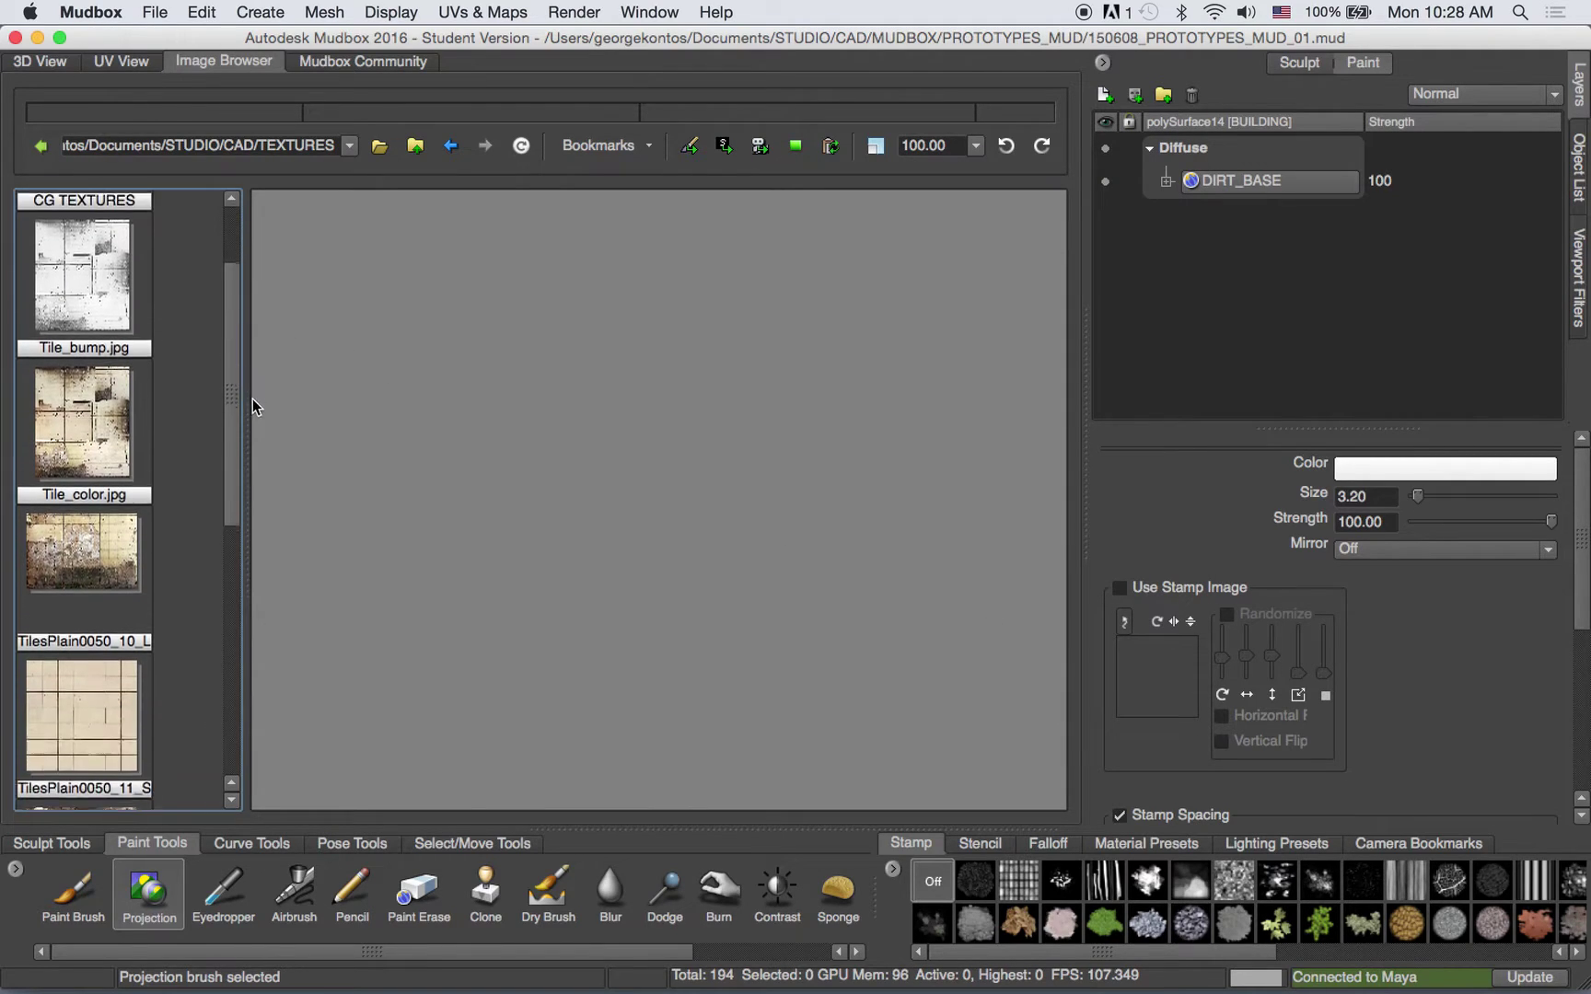
# Preview the TilesPlain0050 tile textures and set TilesPlain0050_9_L.jpg as the stencil
pyautogui.scroll(-3, 230, 433)
pyautogui.click(83, 479)
pyautogui.scroll(-2, 131, 474)
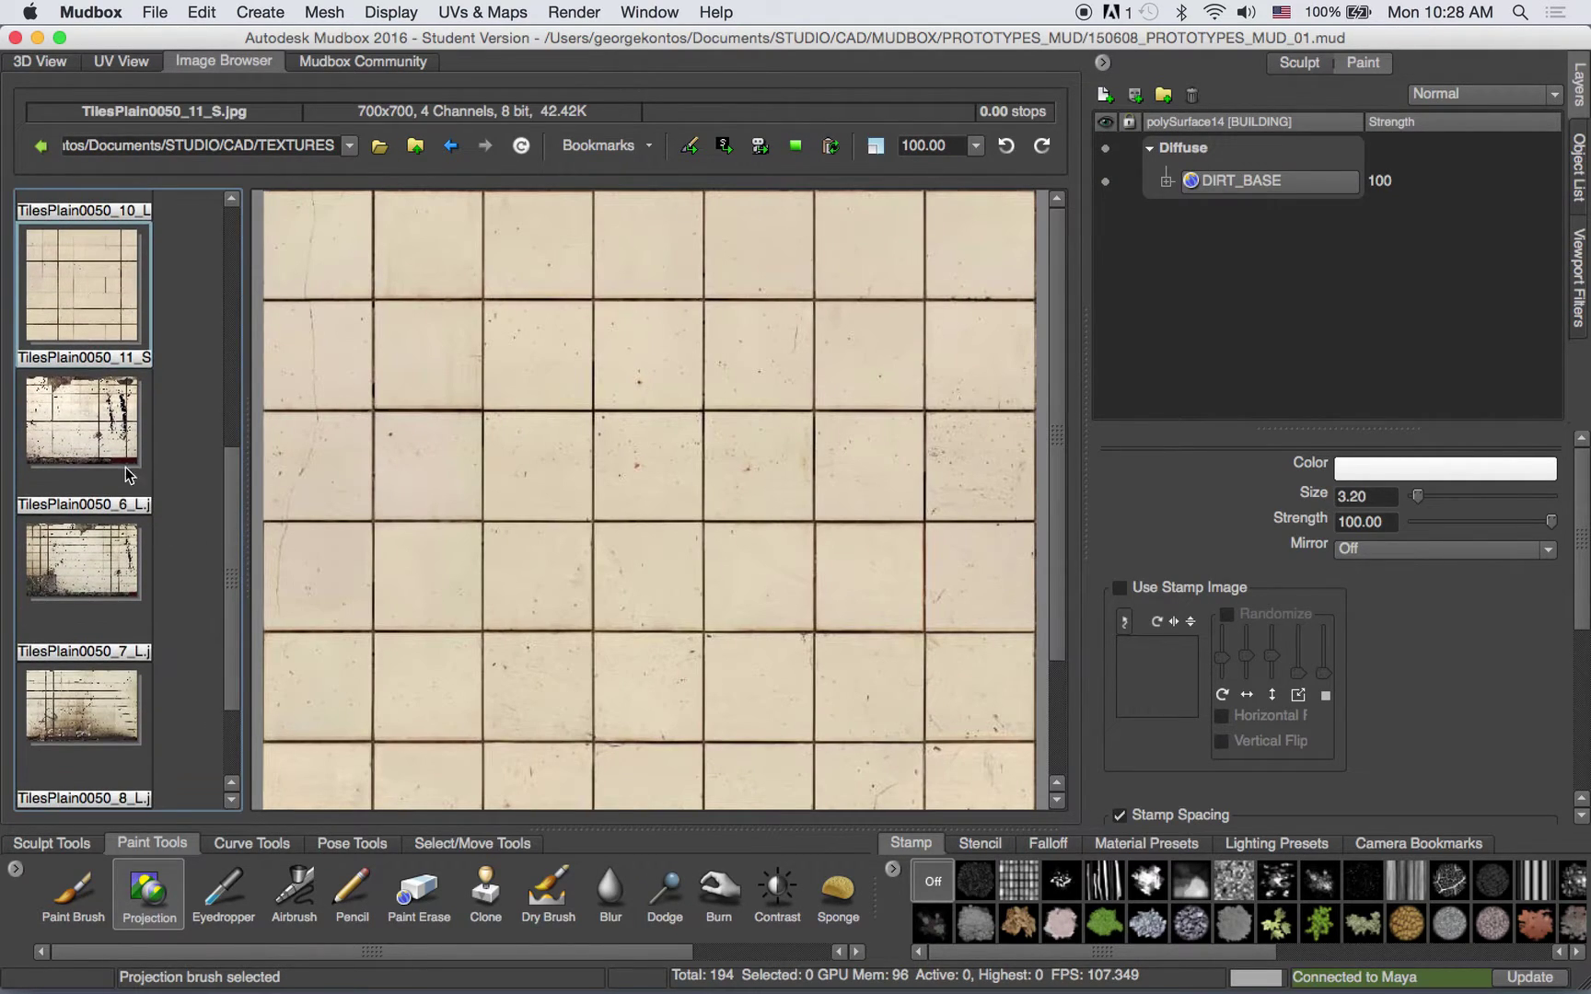
pyautogui.click(130, 473)
pyautogui.press('Down')
pyautogui.scroll(-2, 230, 516)
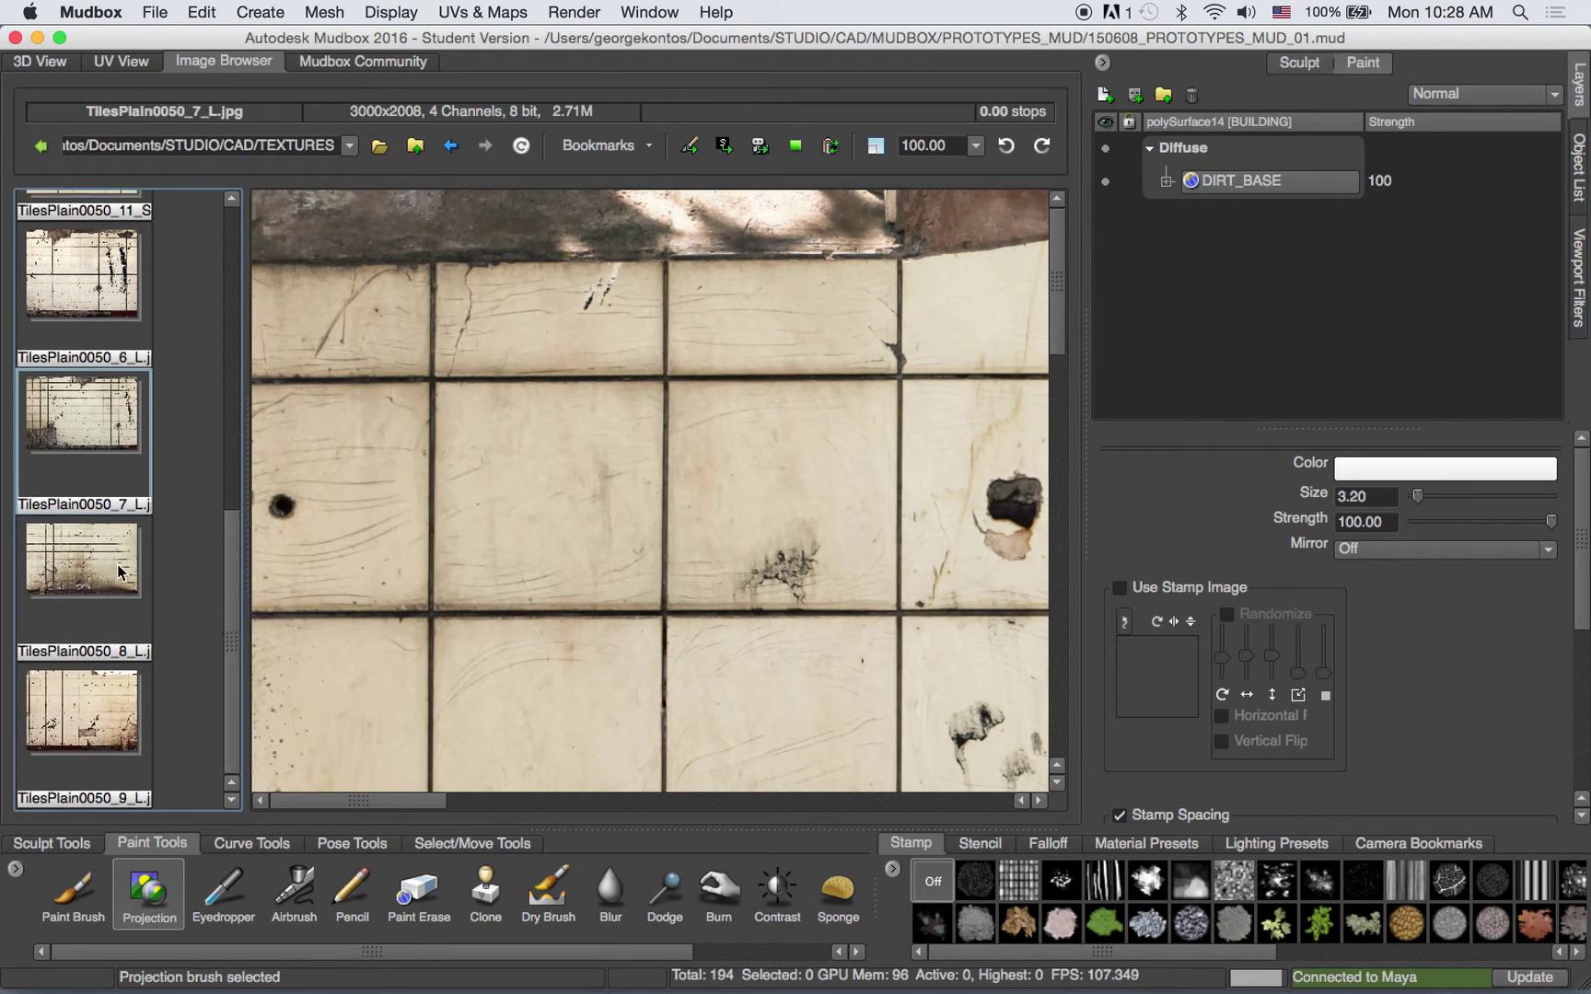
pyautogui.click(123, 566)
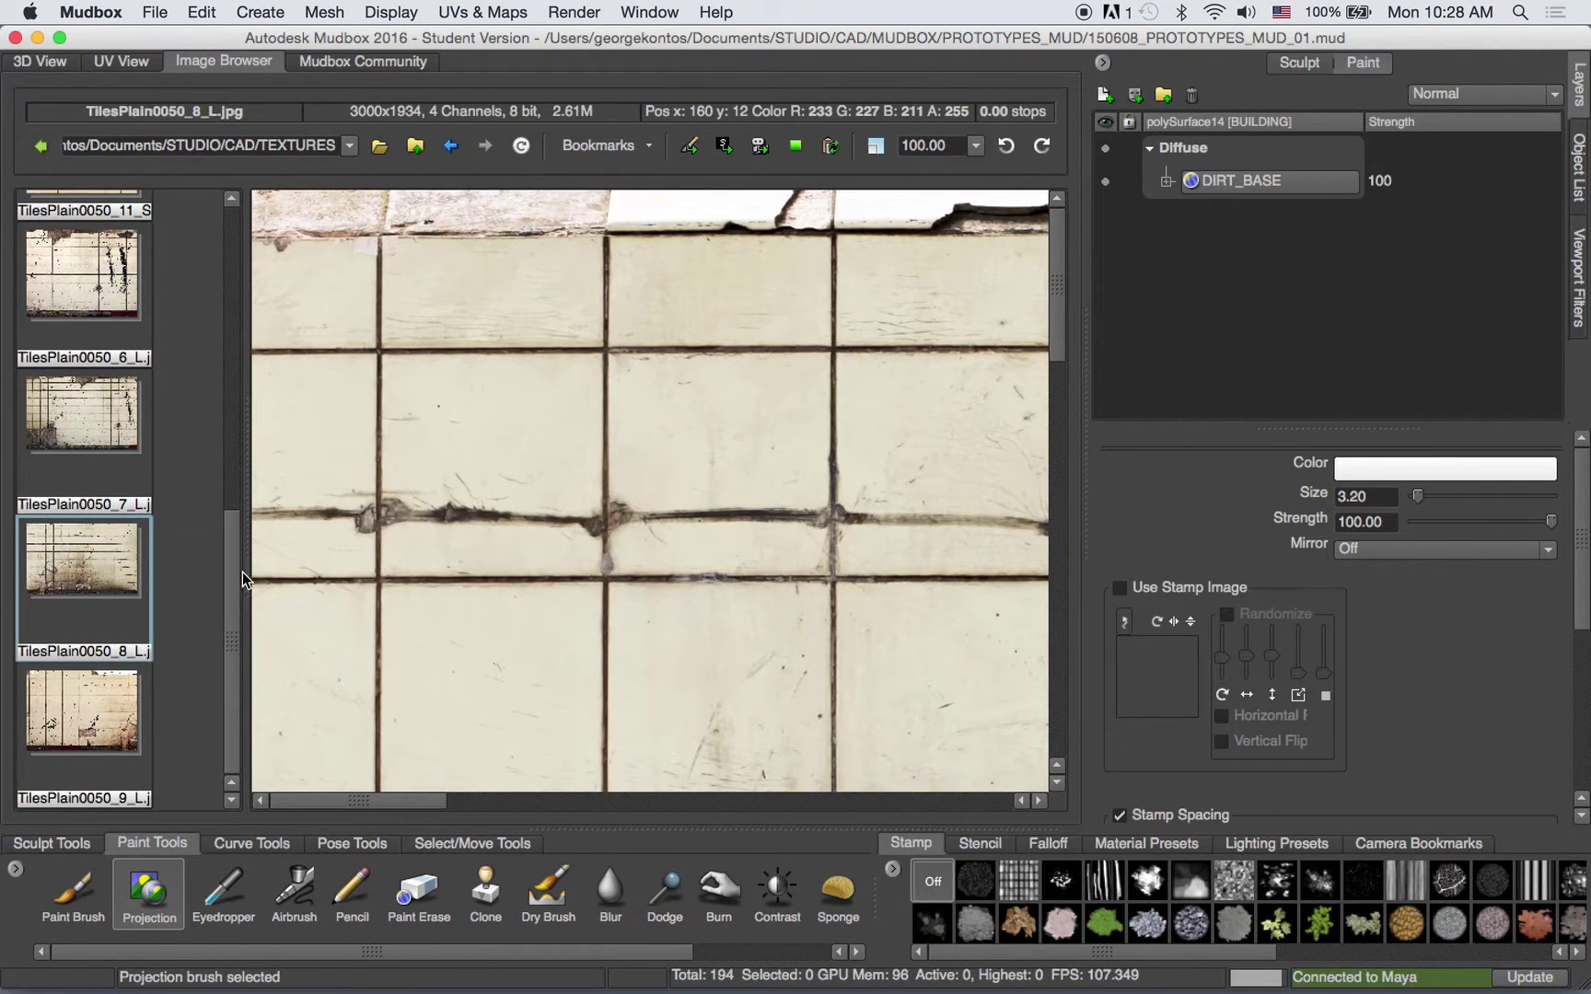
pyautogui.press('Down')
pyautogui.scroll(-5, 808, 452)
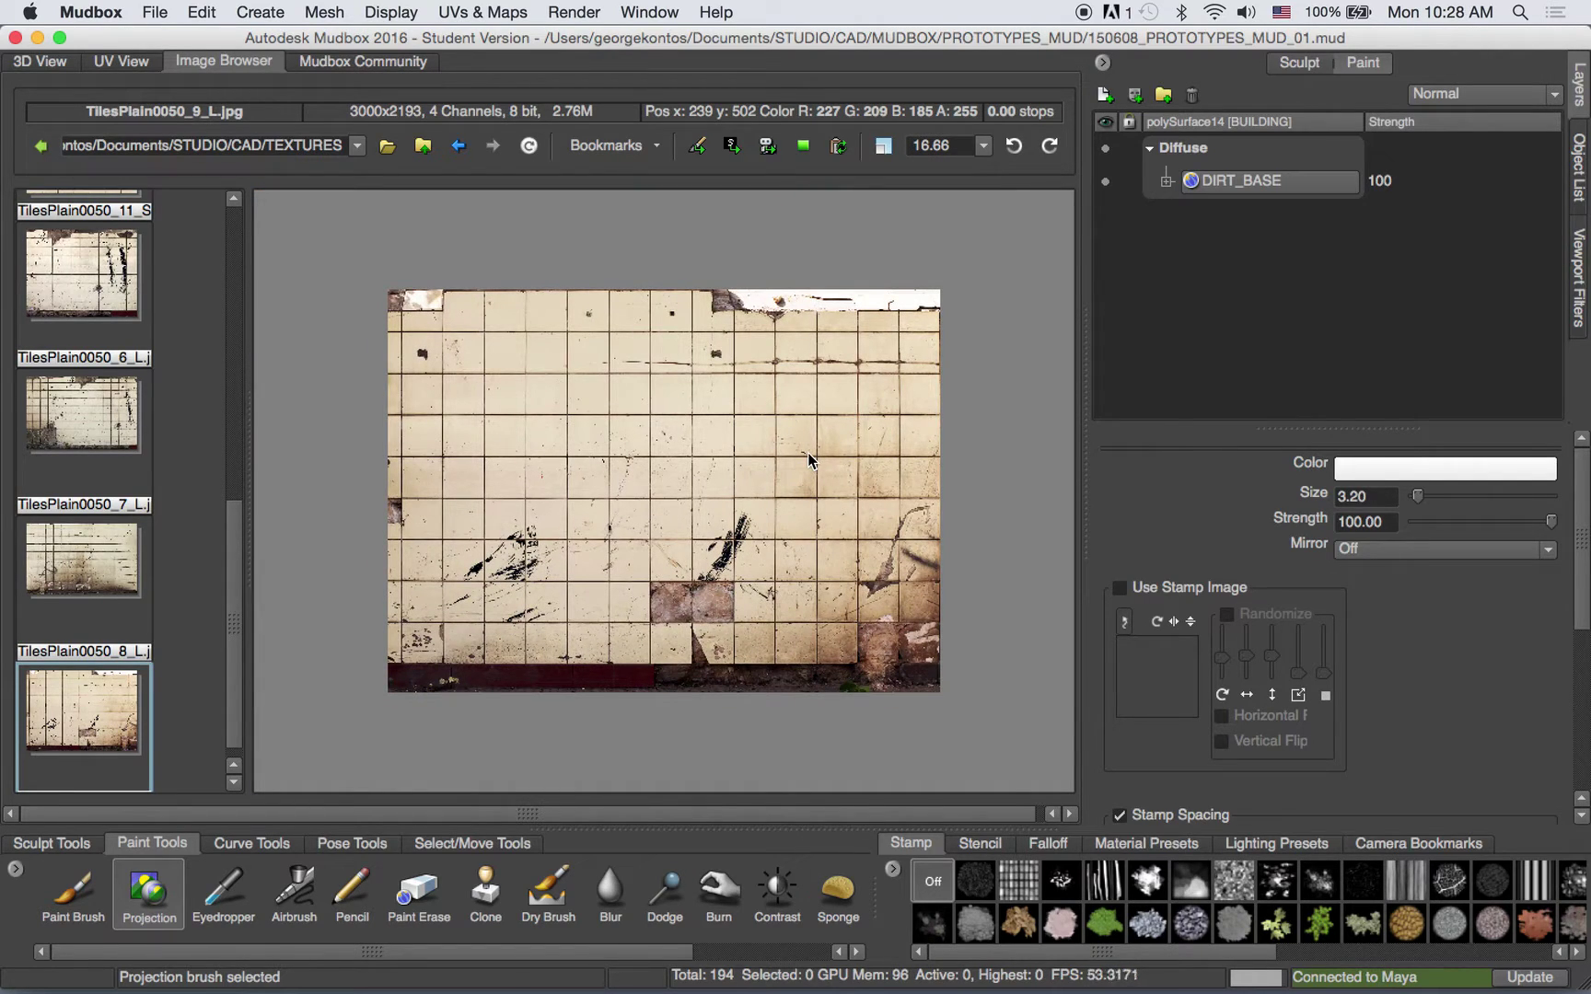
pyautogui.scroll(-1, 808, 452)
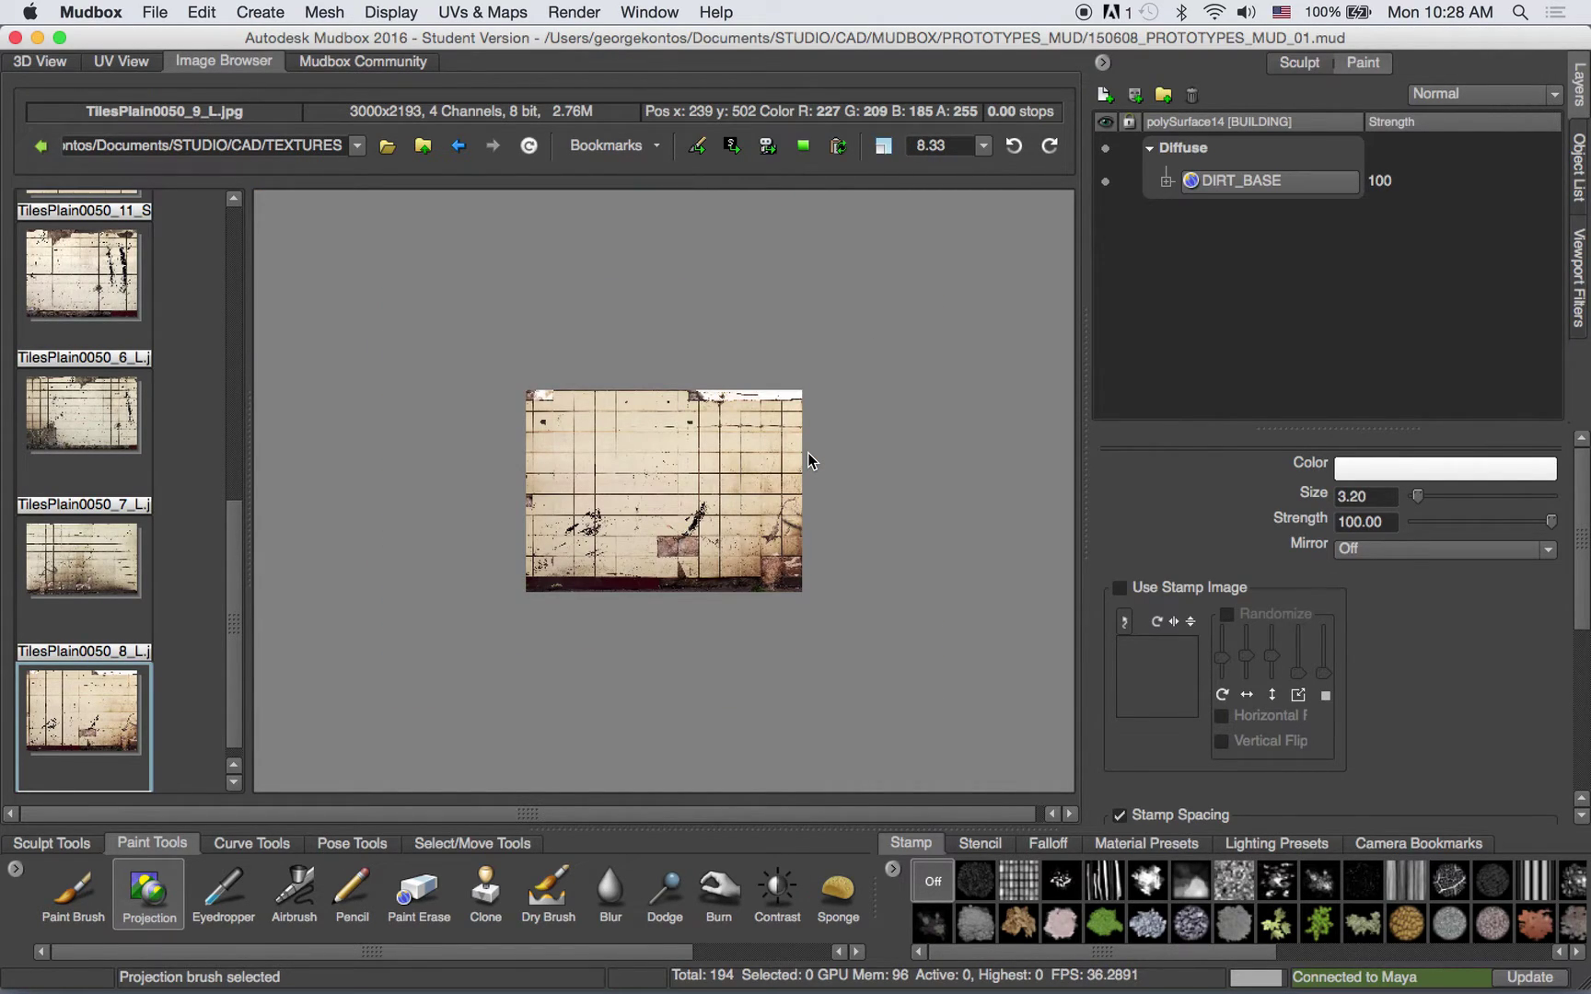
pyautogui.scroll(1, 808, 452)
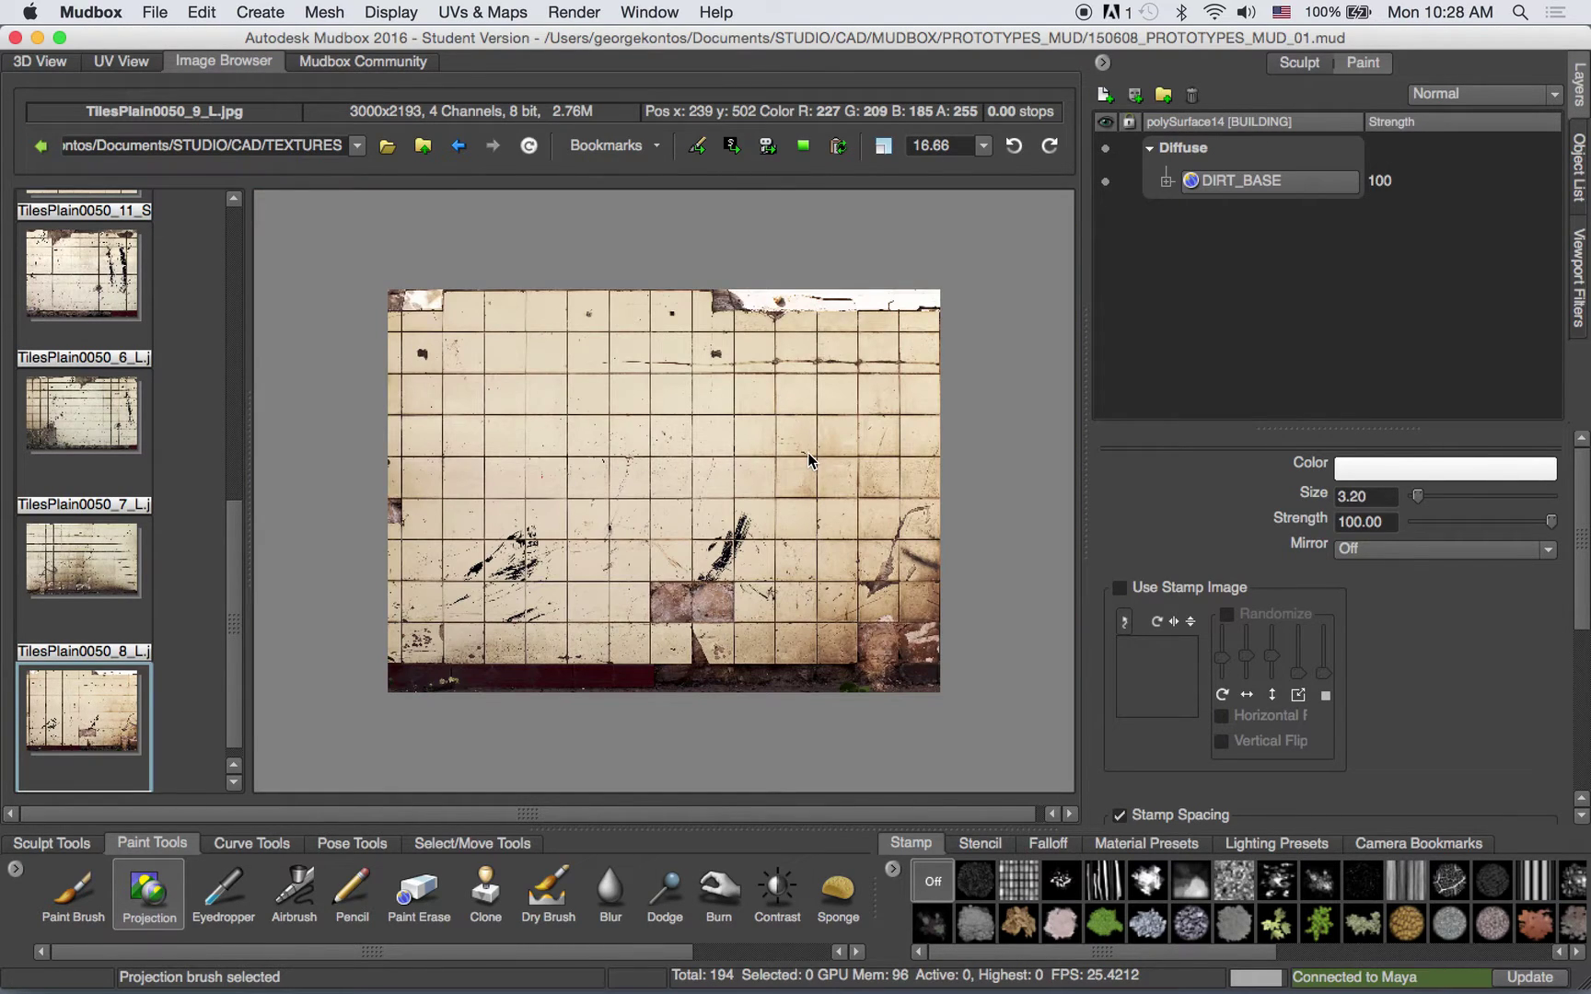
pyautogui.click(730, 145)
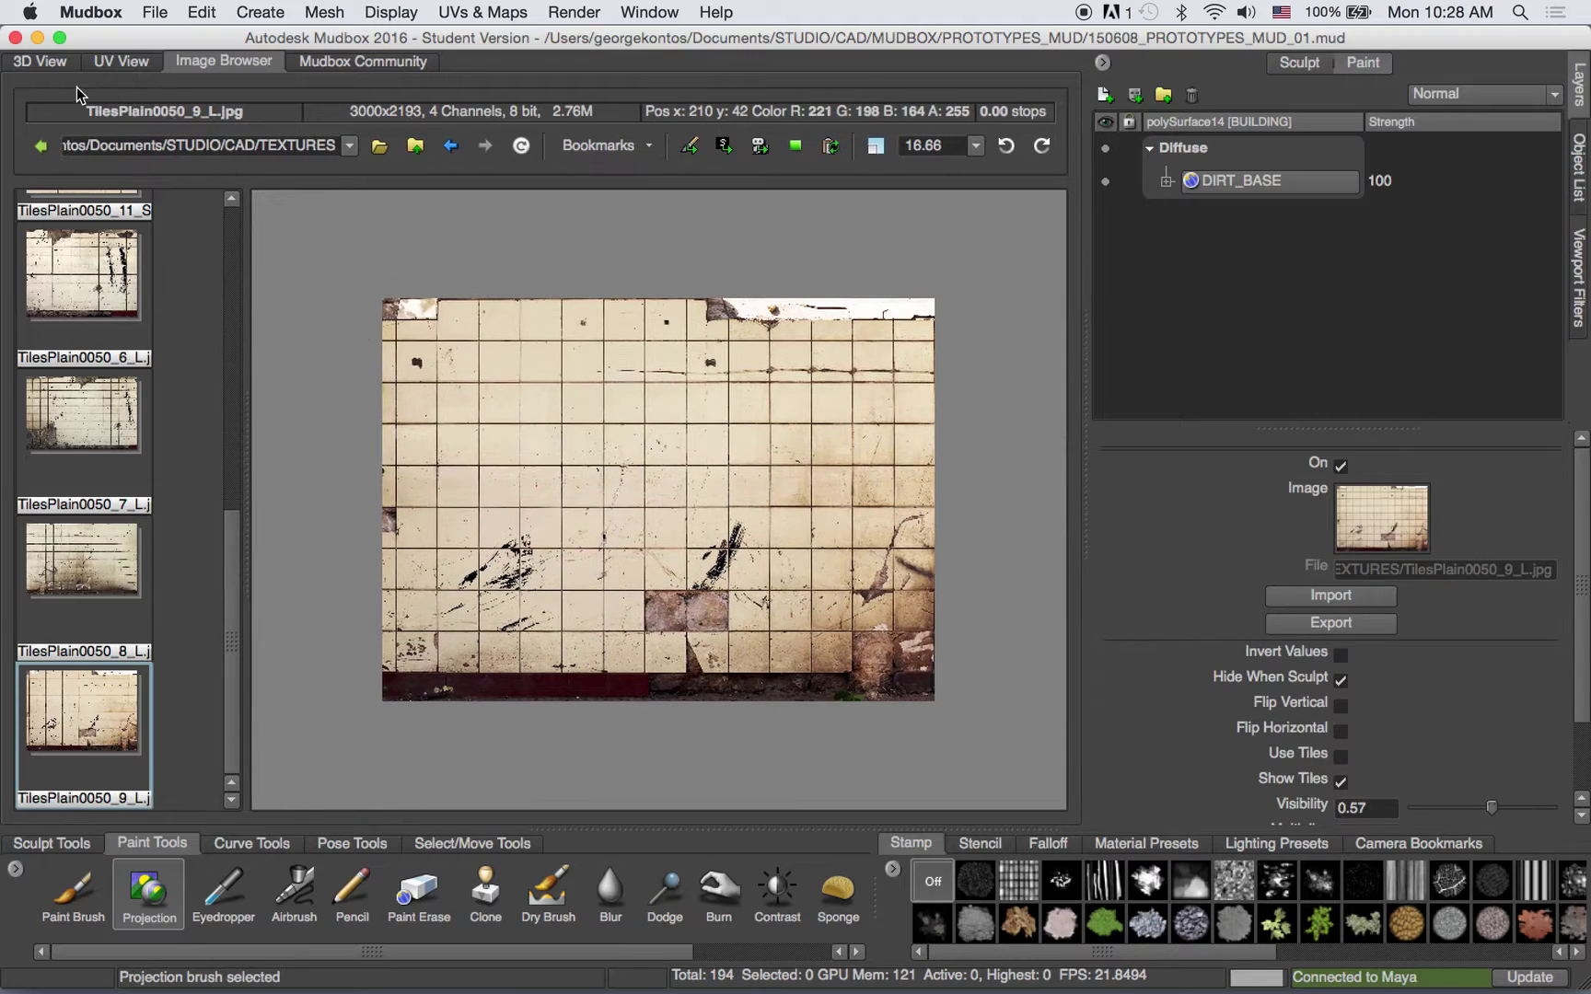
# Return to the 3D view, then scale down the tile stencil and rotate it slightly over the building block
pyautogui.click(39, 61)
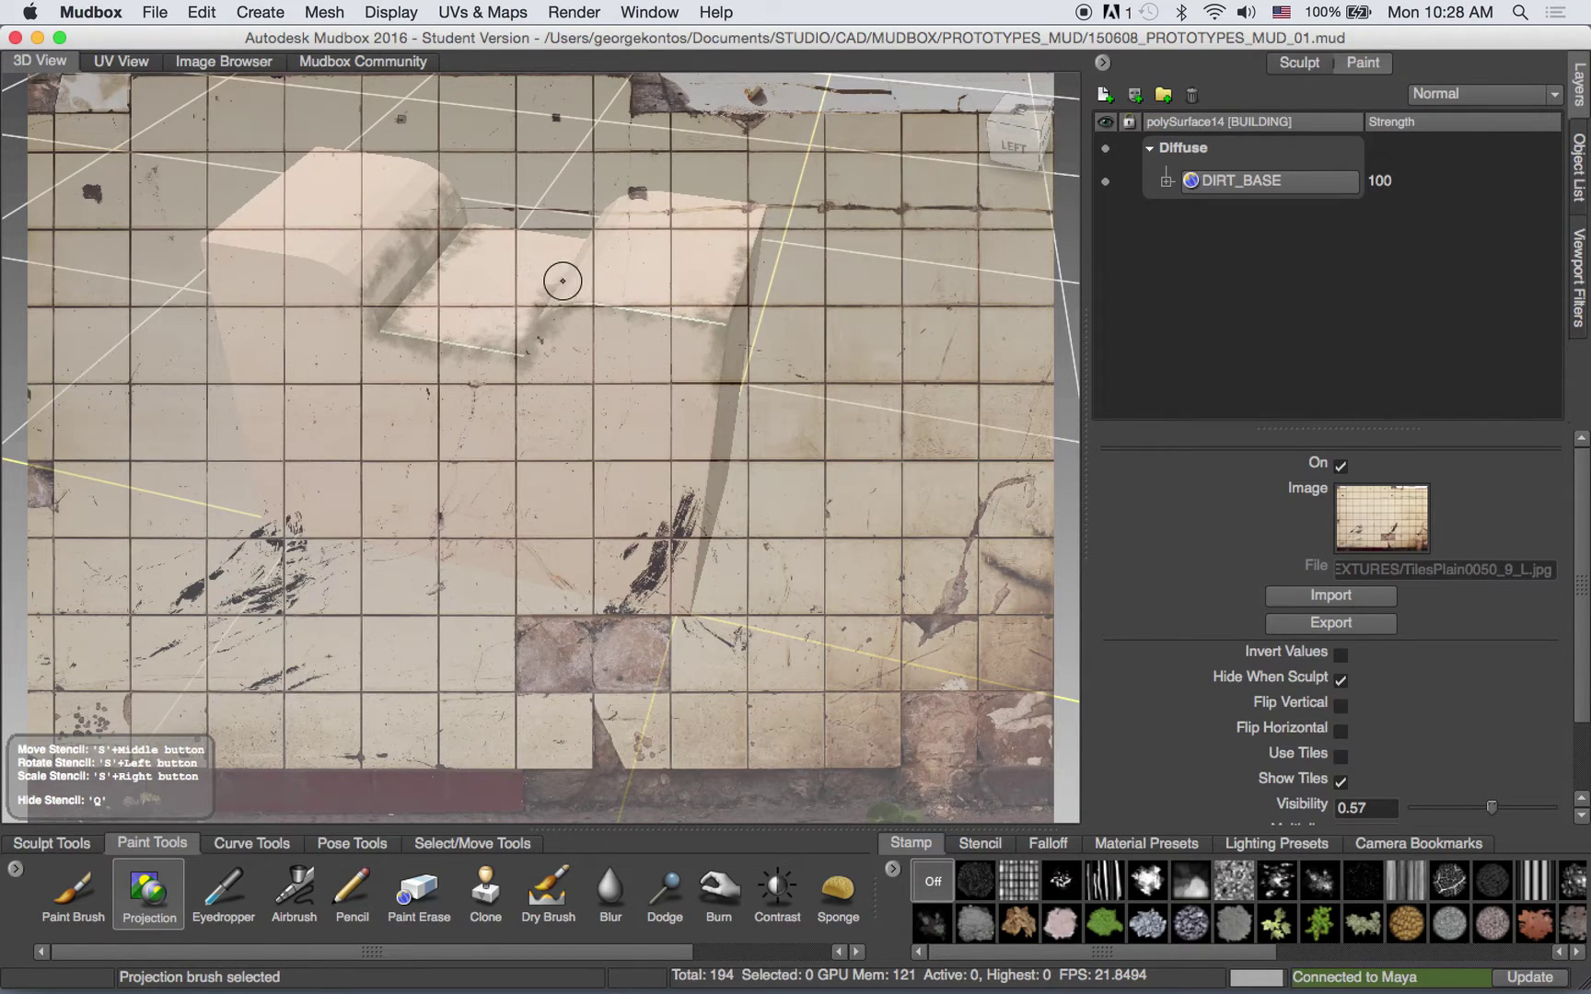
pyautogui.moveTo(659, 336)
pyautogui.keyDown('alt'); pyautogui.mouseDown(button='right')
pyautogui.moveTo(488, 341)
pyautogui.moveTo(702, 371)
pyautogui.moveTo(468, 306)
pyautogui.mouseUp(button='right'); pyautogui.keyUp('alt')
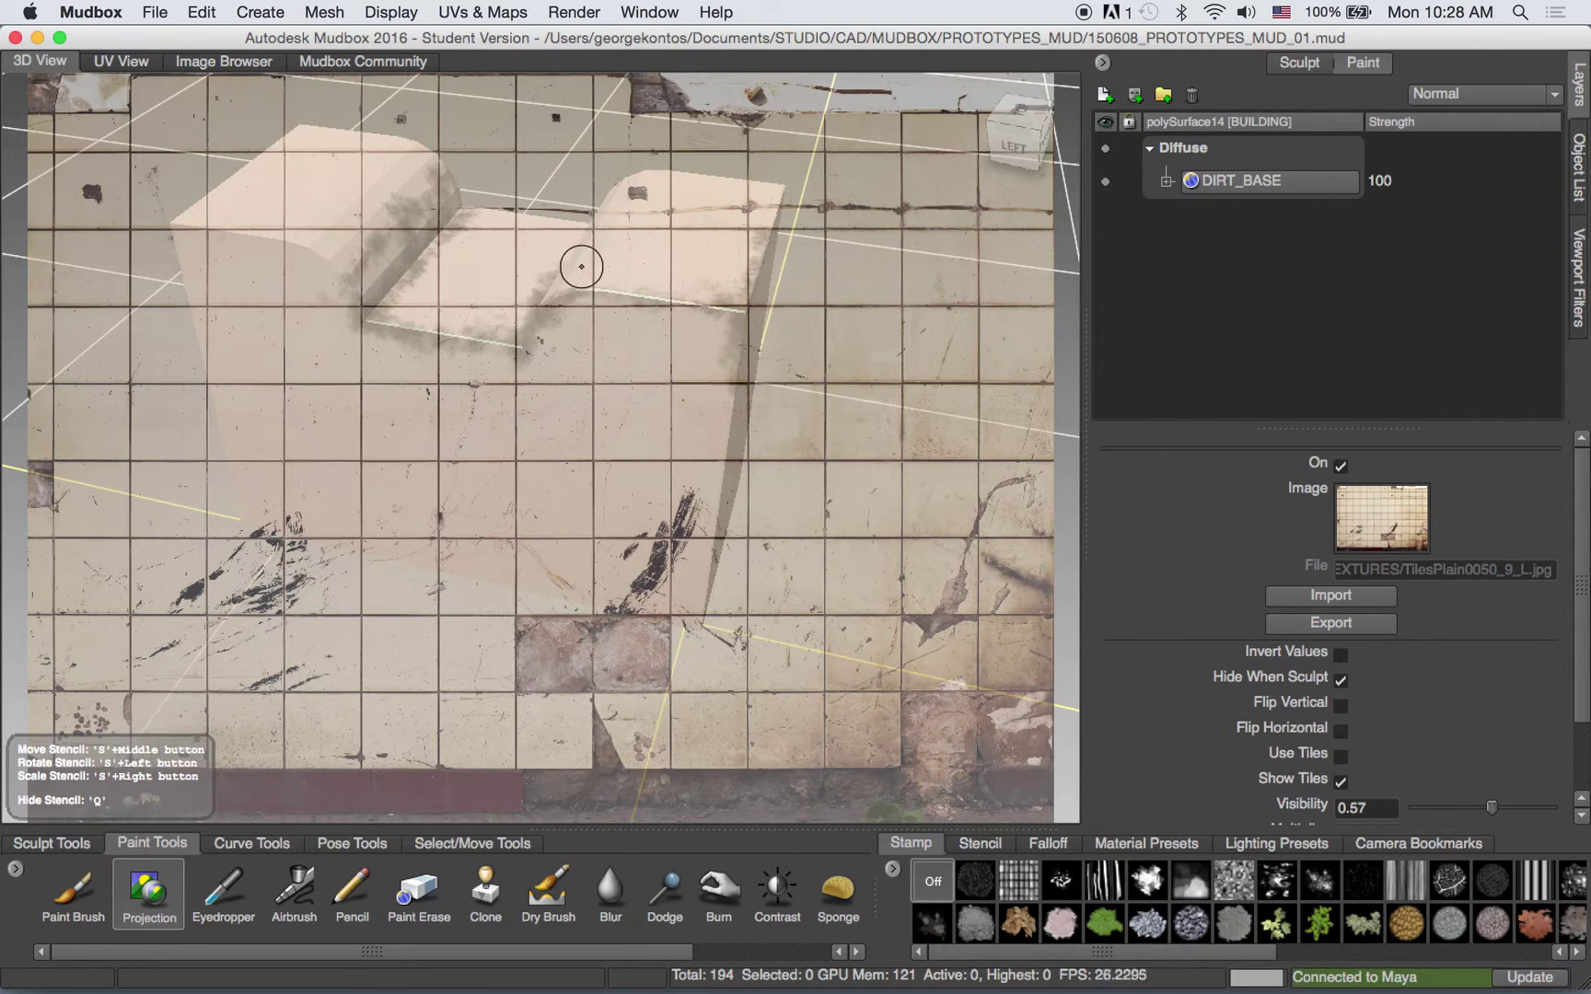
pyautogui.moveTo(608, 328); pyautogui.dragTo(473, 293, button='right')
pyautogui.moveTo(472, 294); pyautogui.dragTo(599, 314)
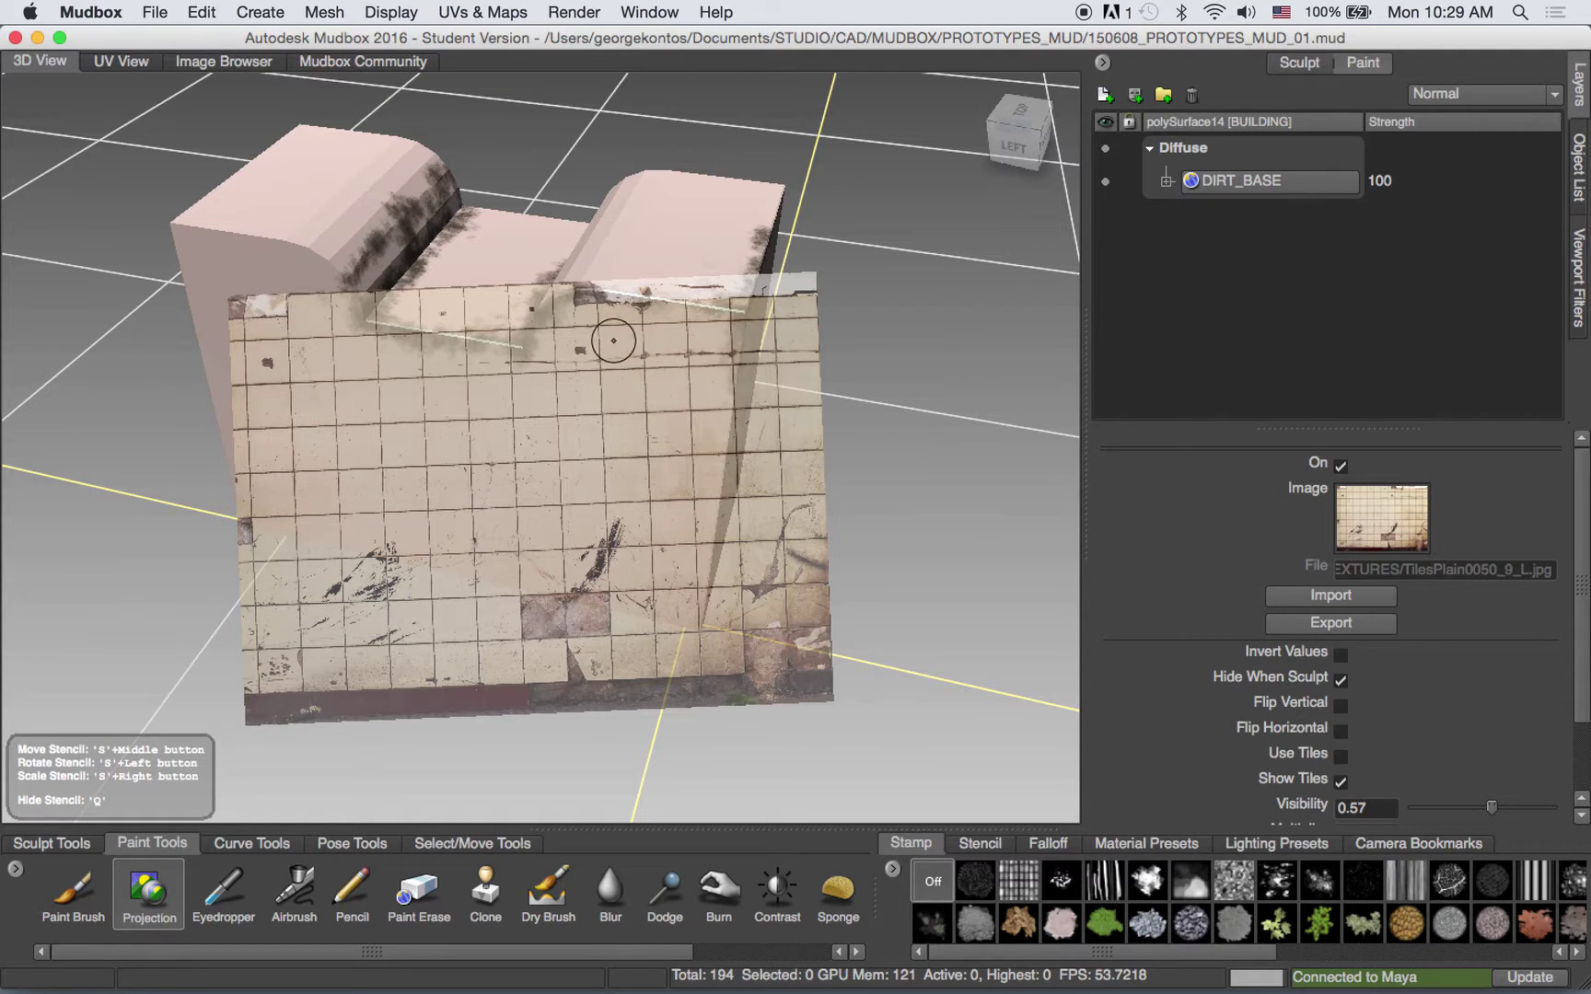
# Orient the view straight onto the LEFT side of the building block
pyautogui.keyDown('alt'); pyautogui.moveTo(546, 412); pyautogui.dragTo(587, 359); pyautogui.keyUp('alt')
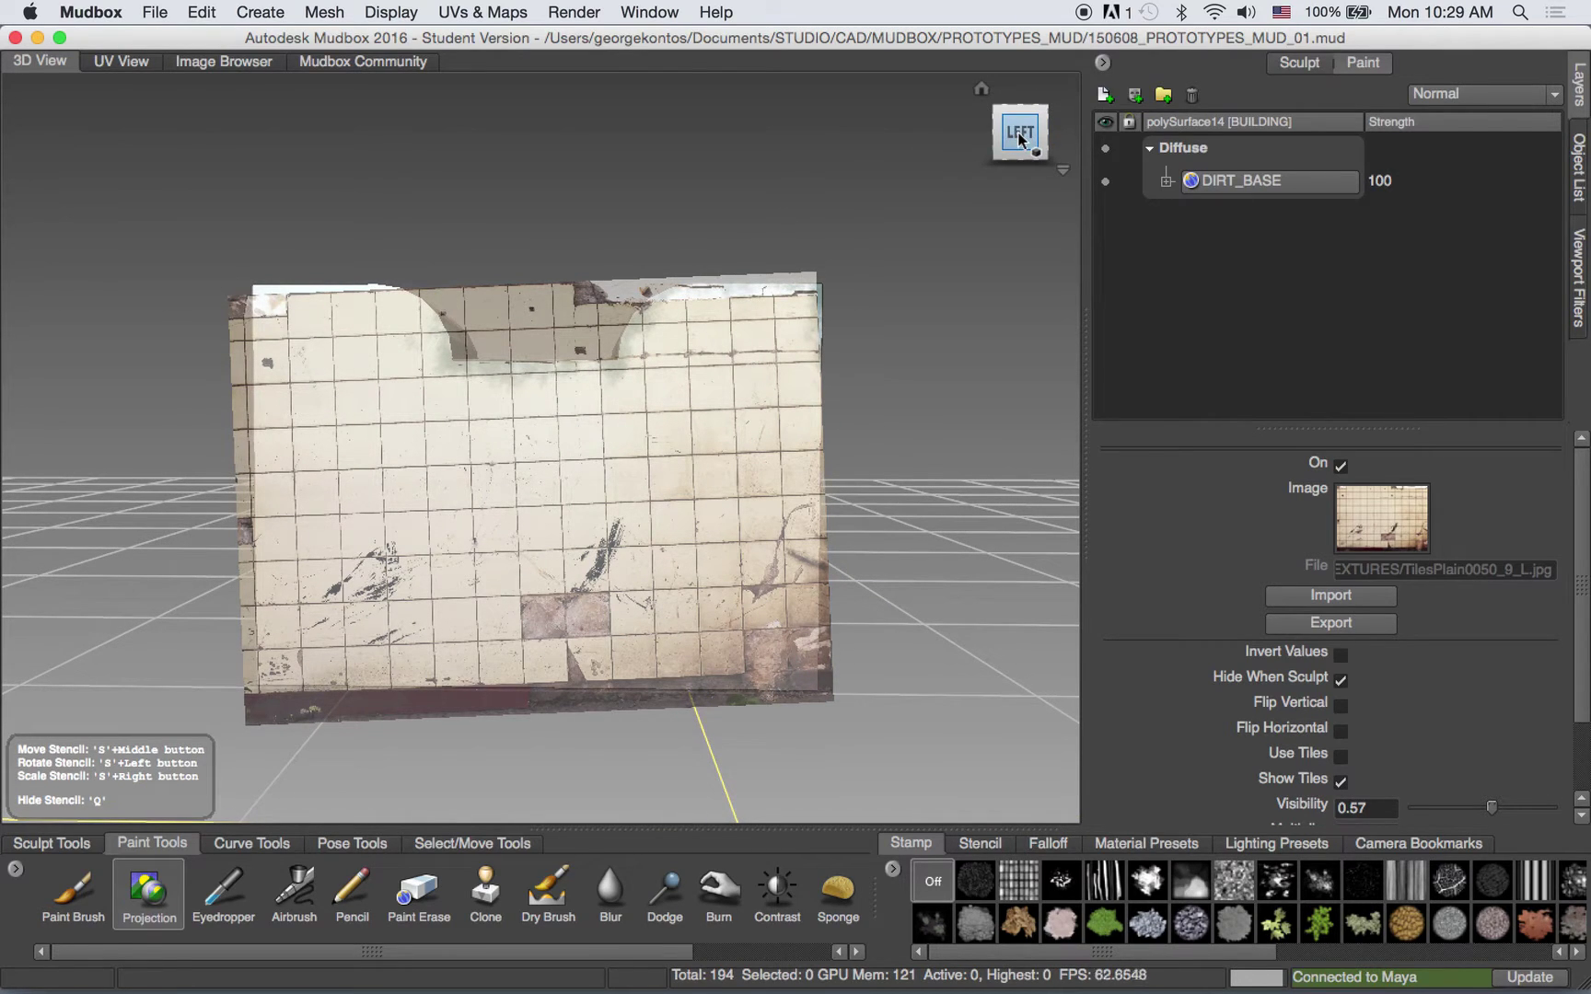
pyautogui.click(1020, 137)
pyautogui.click(986, 136)
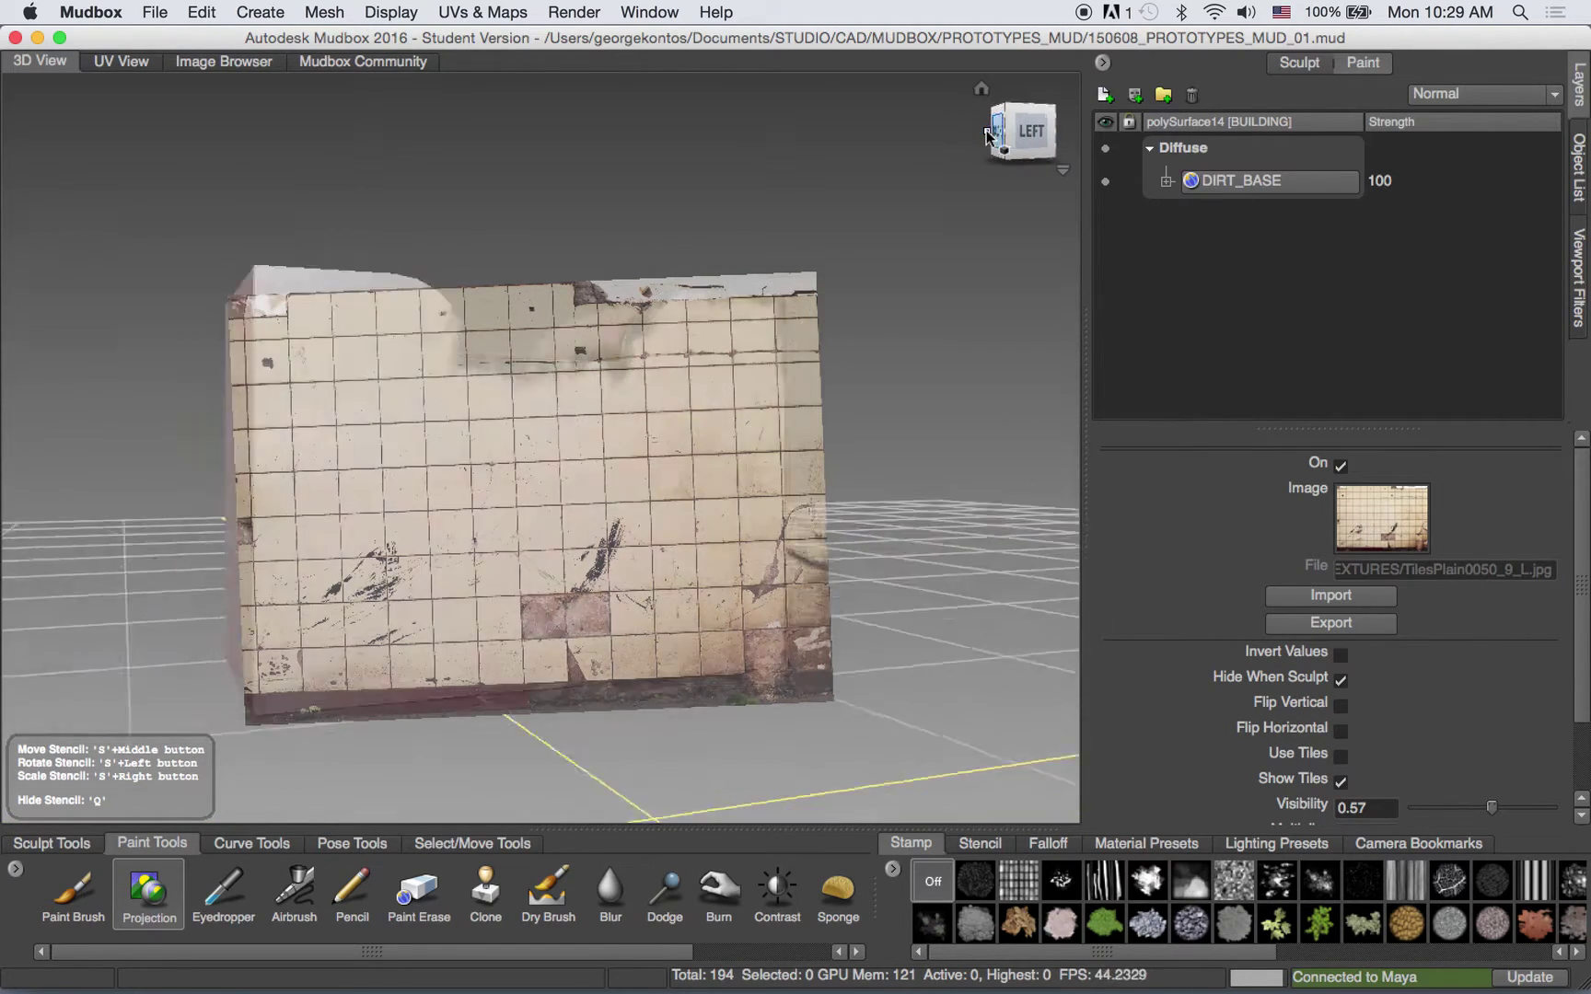
pyautogui.click(996, 154)
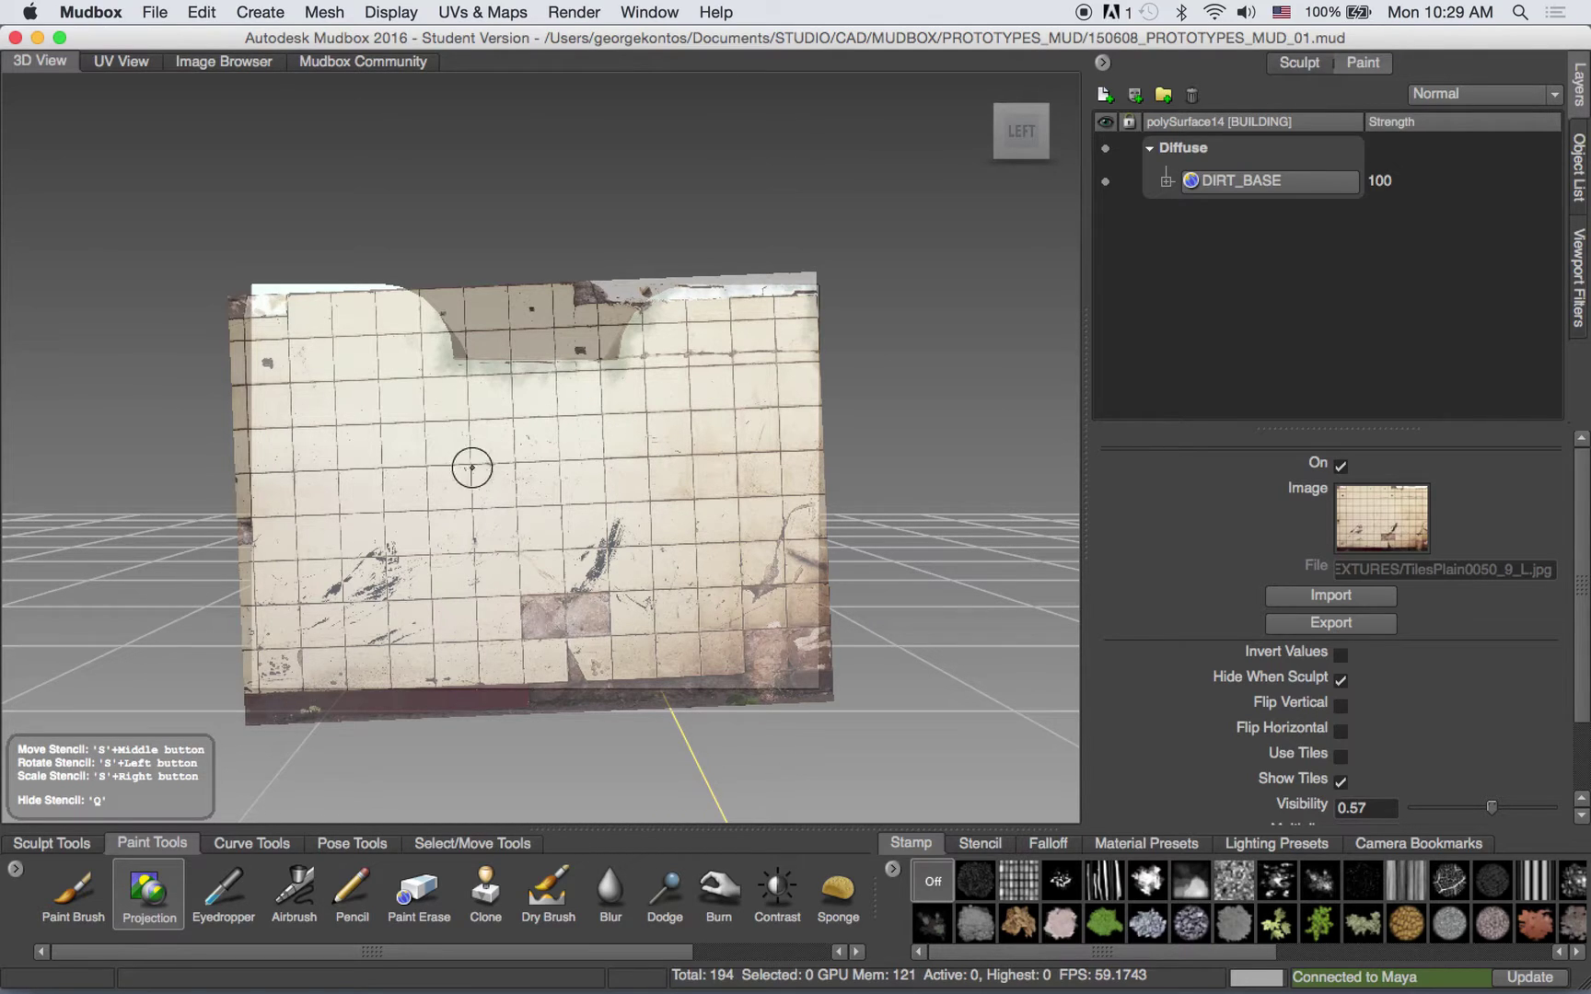
# Scale, straighten and move the tile stencil so it covers the upper-left portion of the block's face
pyautogui.moveTo(515, 486); pyautogui.dragTo(596, 483, button='middle')
pyautogui.moveTo(596, 482); pyautogui.dragTo(525, 416, button='right')
pyautogui.moveTo(525, 416); pyautogui.dragTo(543, 417, button='middle')
pyautogui.moveTo(543, 417); pyautogui.dragTo(560, 419)
pyautogui.moveTo(560, 419); pyautogui.dragTo(564, 408, button='middle')
pyautogui.moveTo(565, 409); pyautogui.dragTo(508, 413, button='right')
pyautogui.moveTo(508, 413); pyautogui.dragTo(484, 403, button='middle')
pyautogui.moveTo(484, 403); pyautogui.dragTo(430, 379, button='right')
pyautogui.moveTo(430, 379); pyautogui.dragTo(413, 371, button='middle')
pyautogui.moveTo(455, 389); pyautogui.dragTo(563, 438, button='right')
pyautogui.moveTo(563, 438); pyautogui.dragTo(561, 434, button='middle')
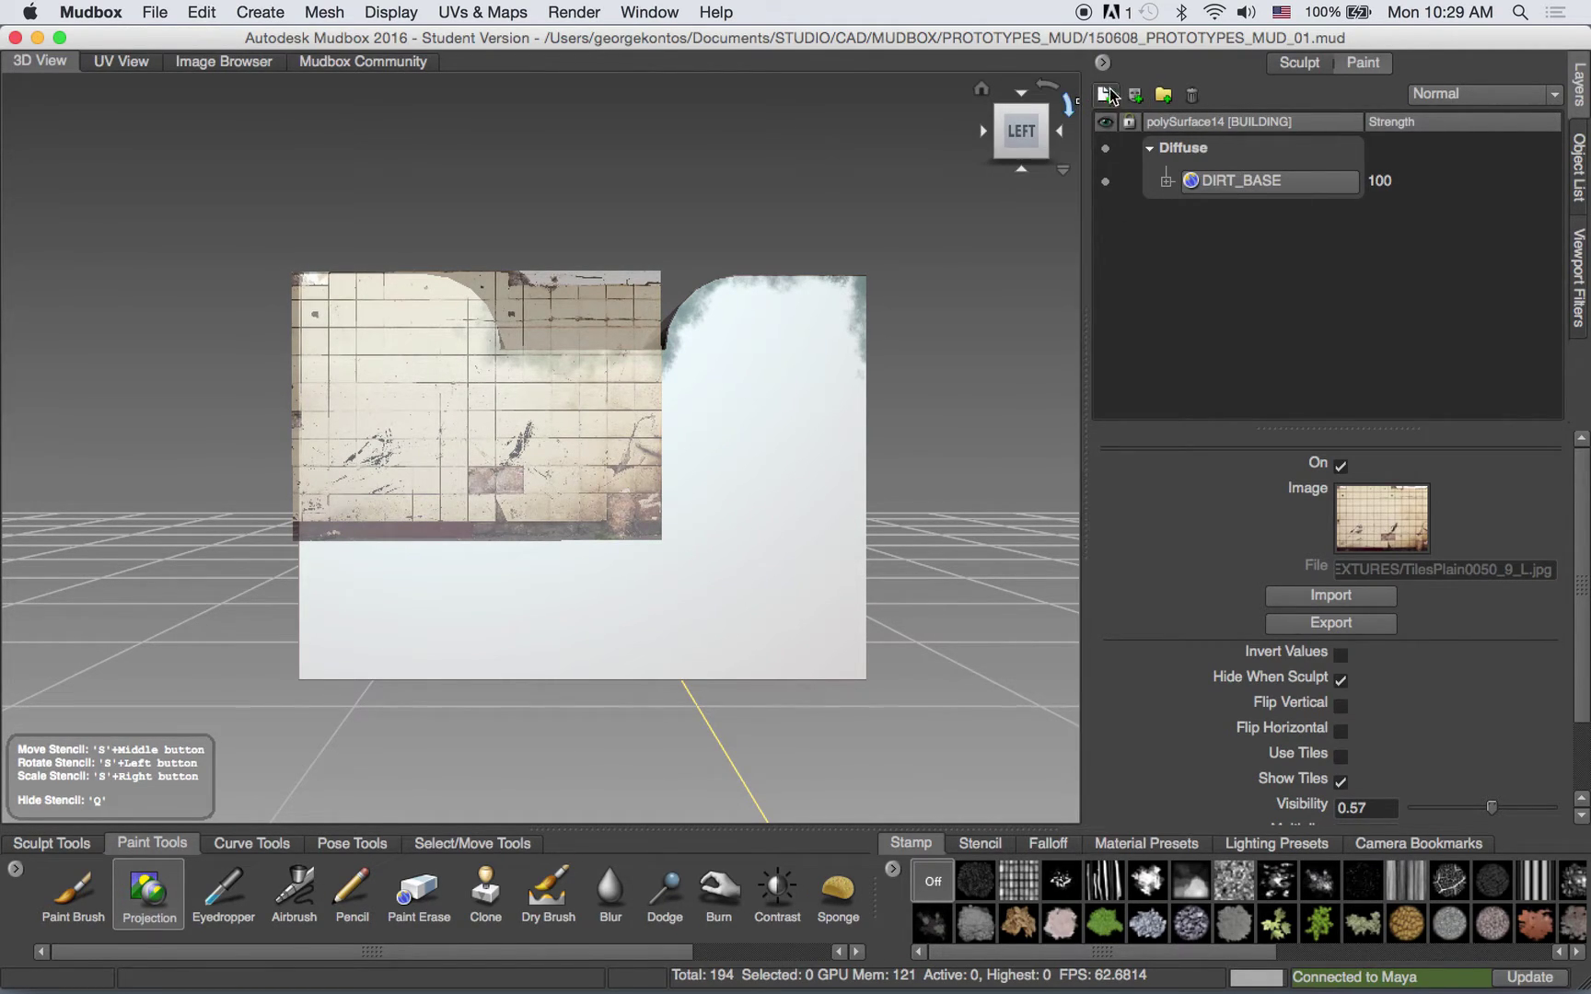
# Create a 2048 TIFF [8 bit, RGBA] Diffuse paint layer named Tiles_01 and collapse the DIRT_BASE layer
pyautogui.click(1135, 95)
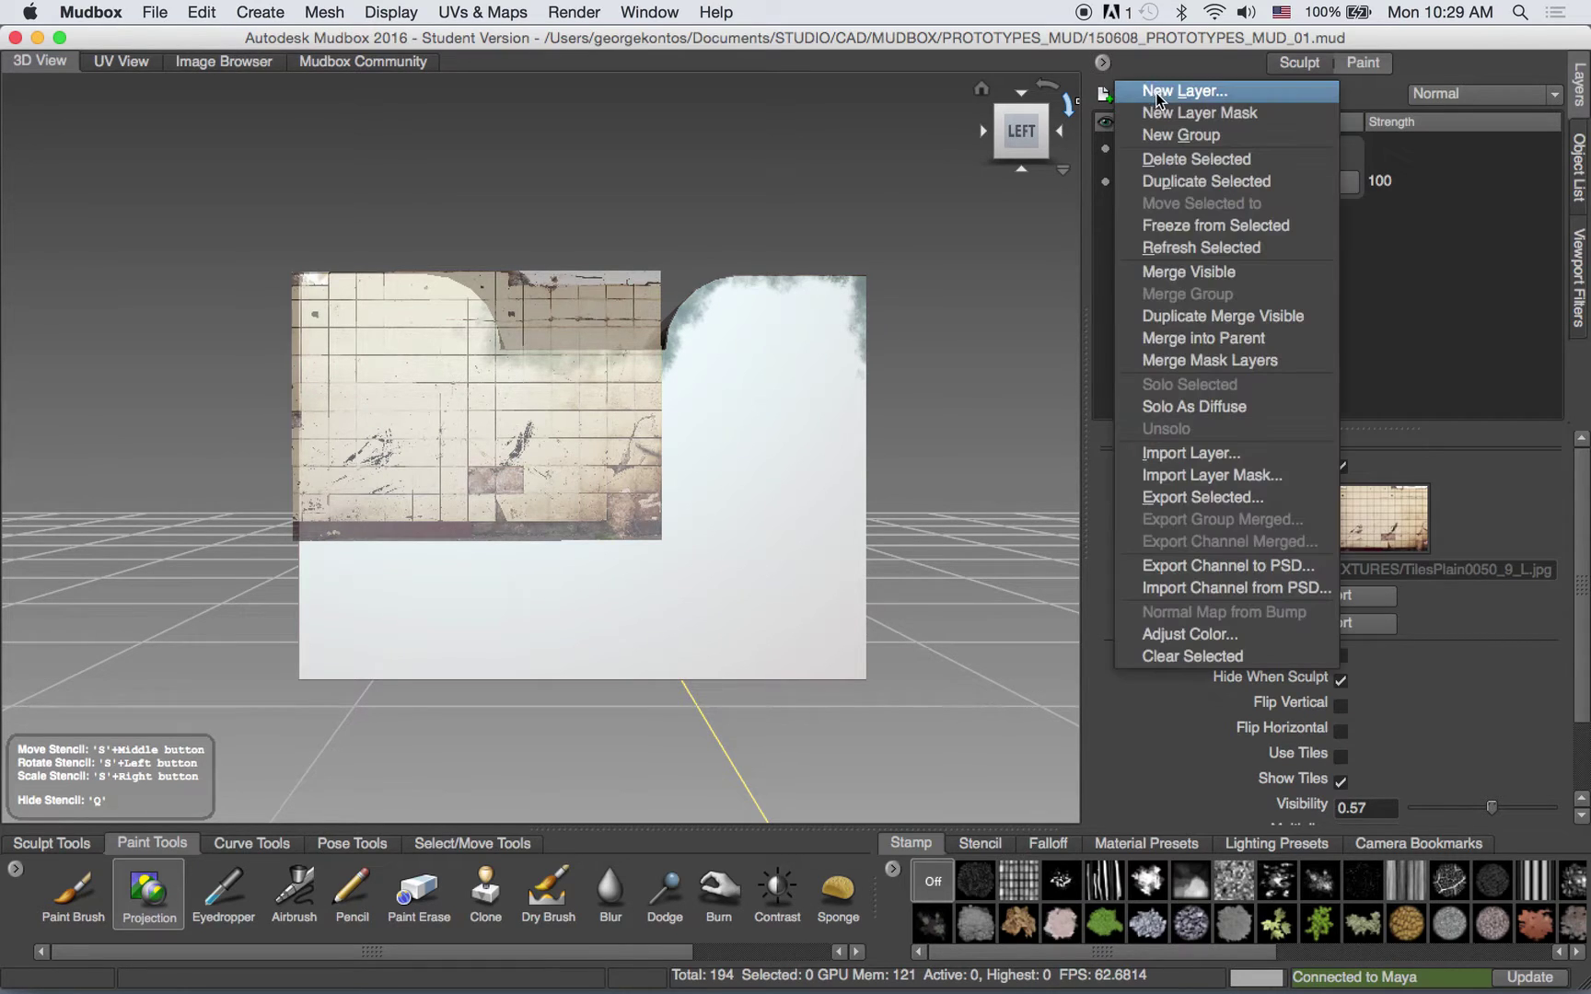
pyautogui.click(1161, 89)
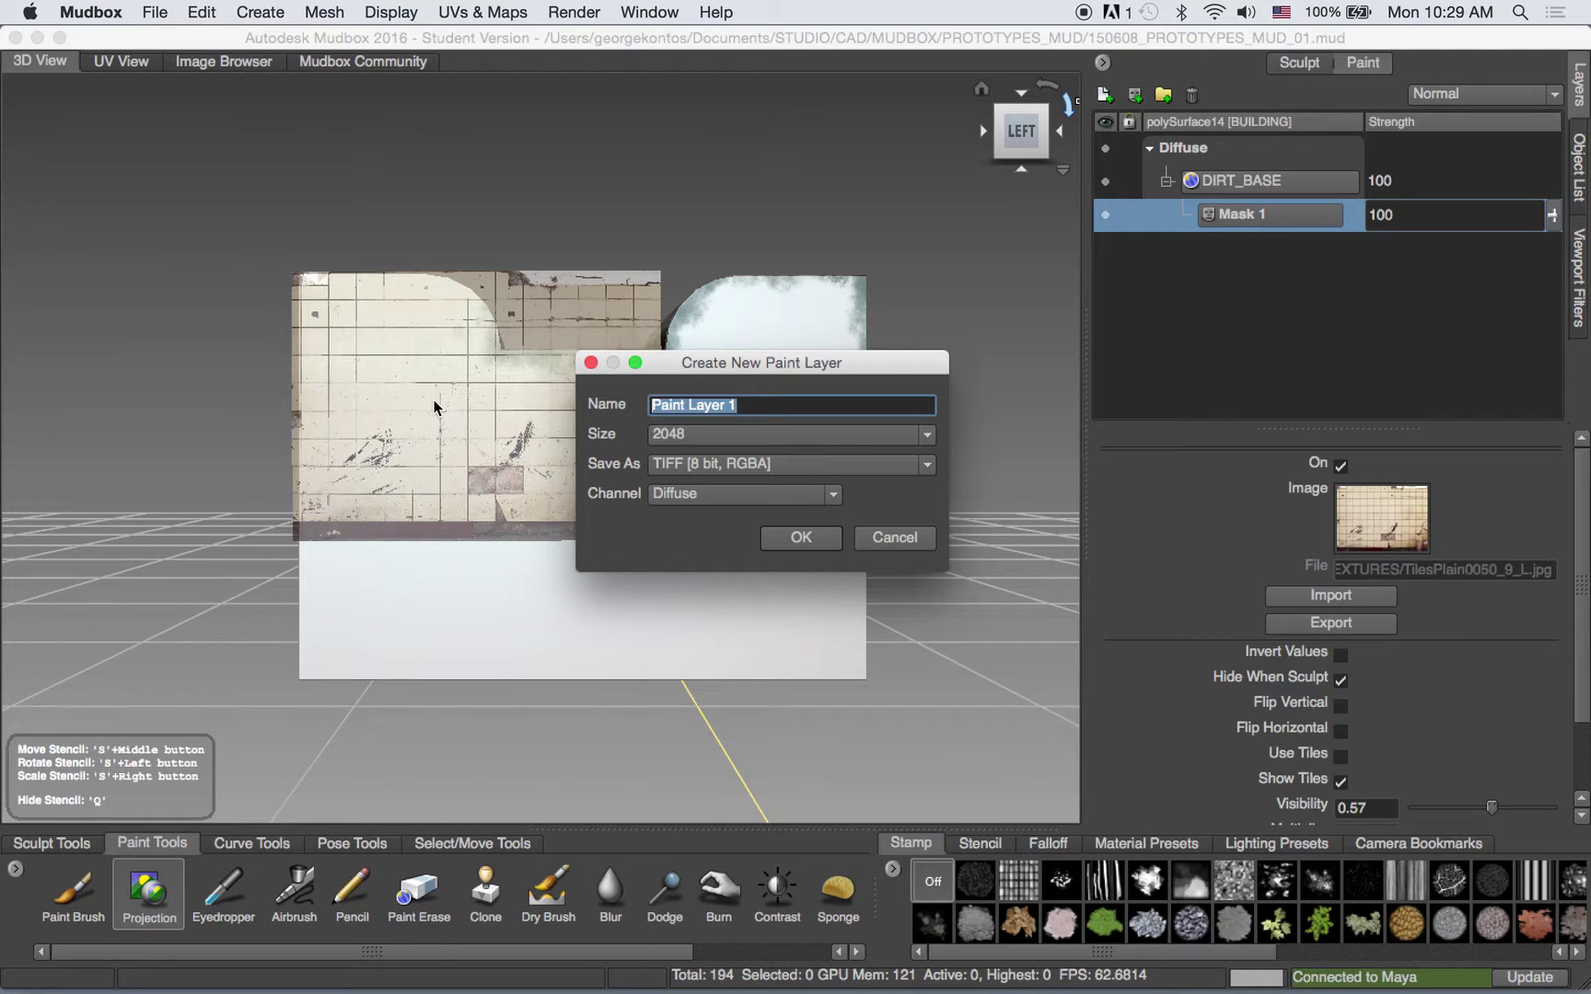
pyautogui.write('Tiles_01')
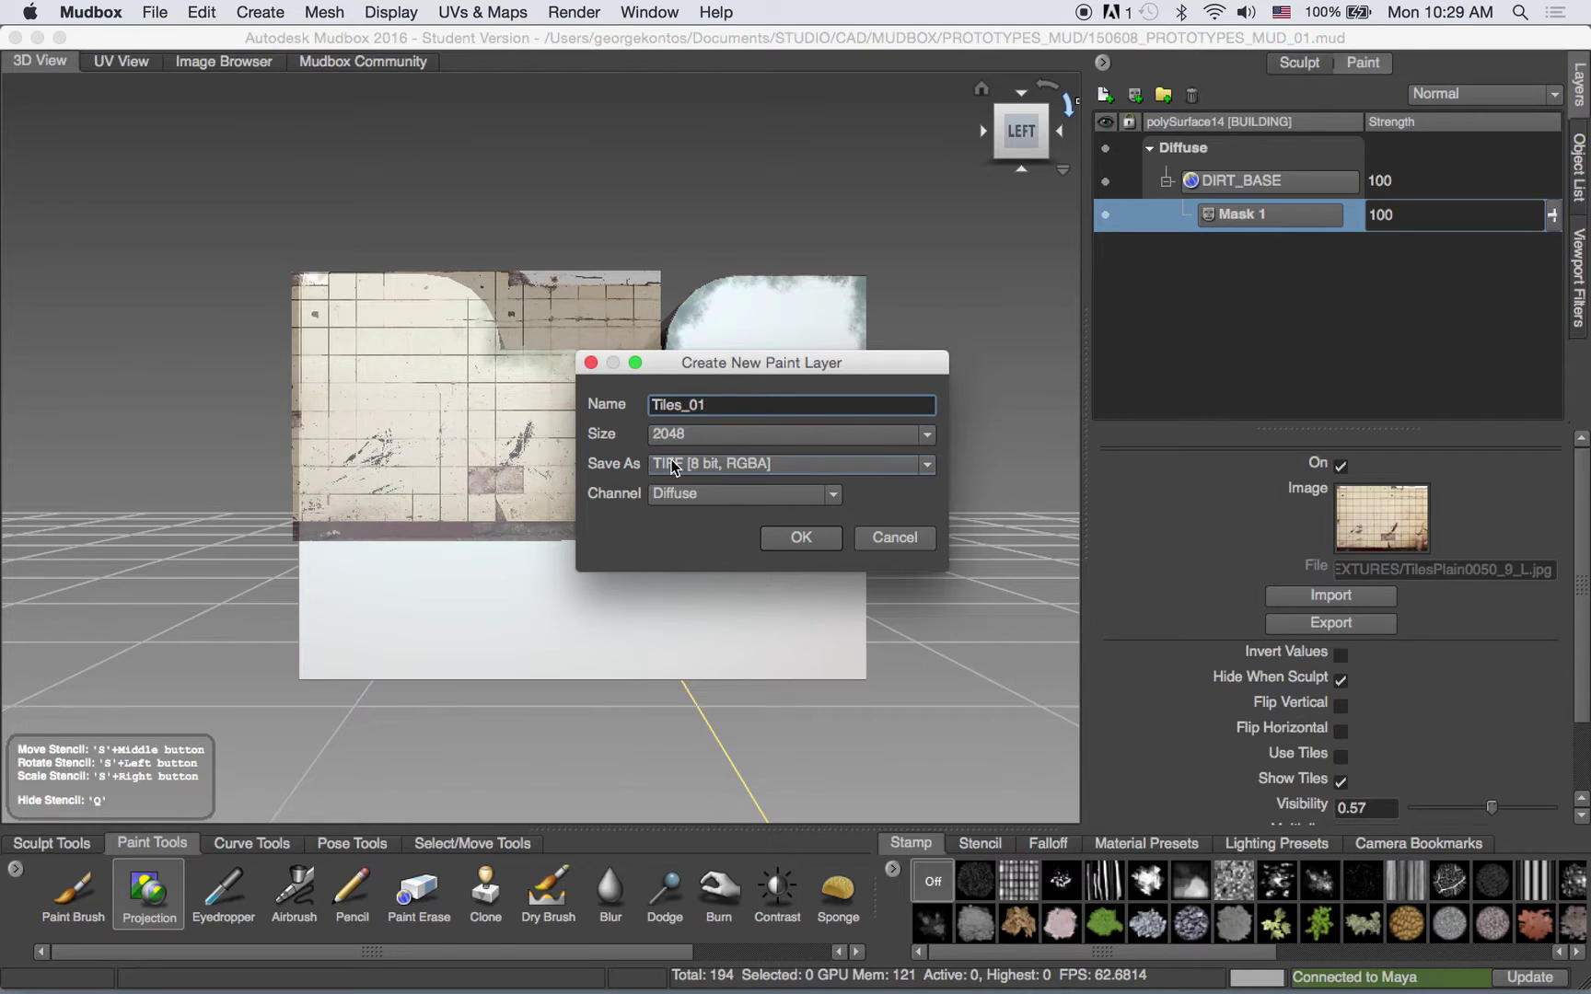
pyautogui.click(798, 537)
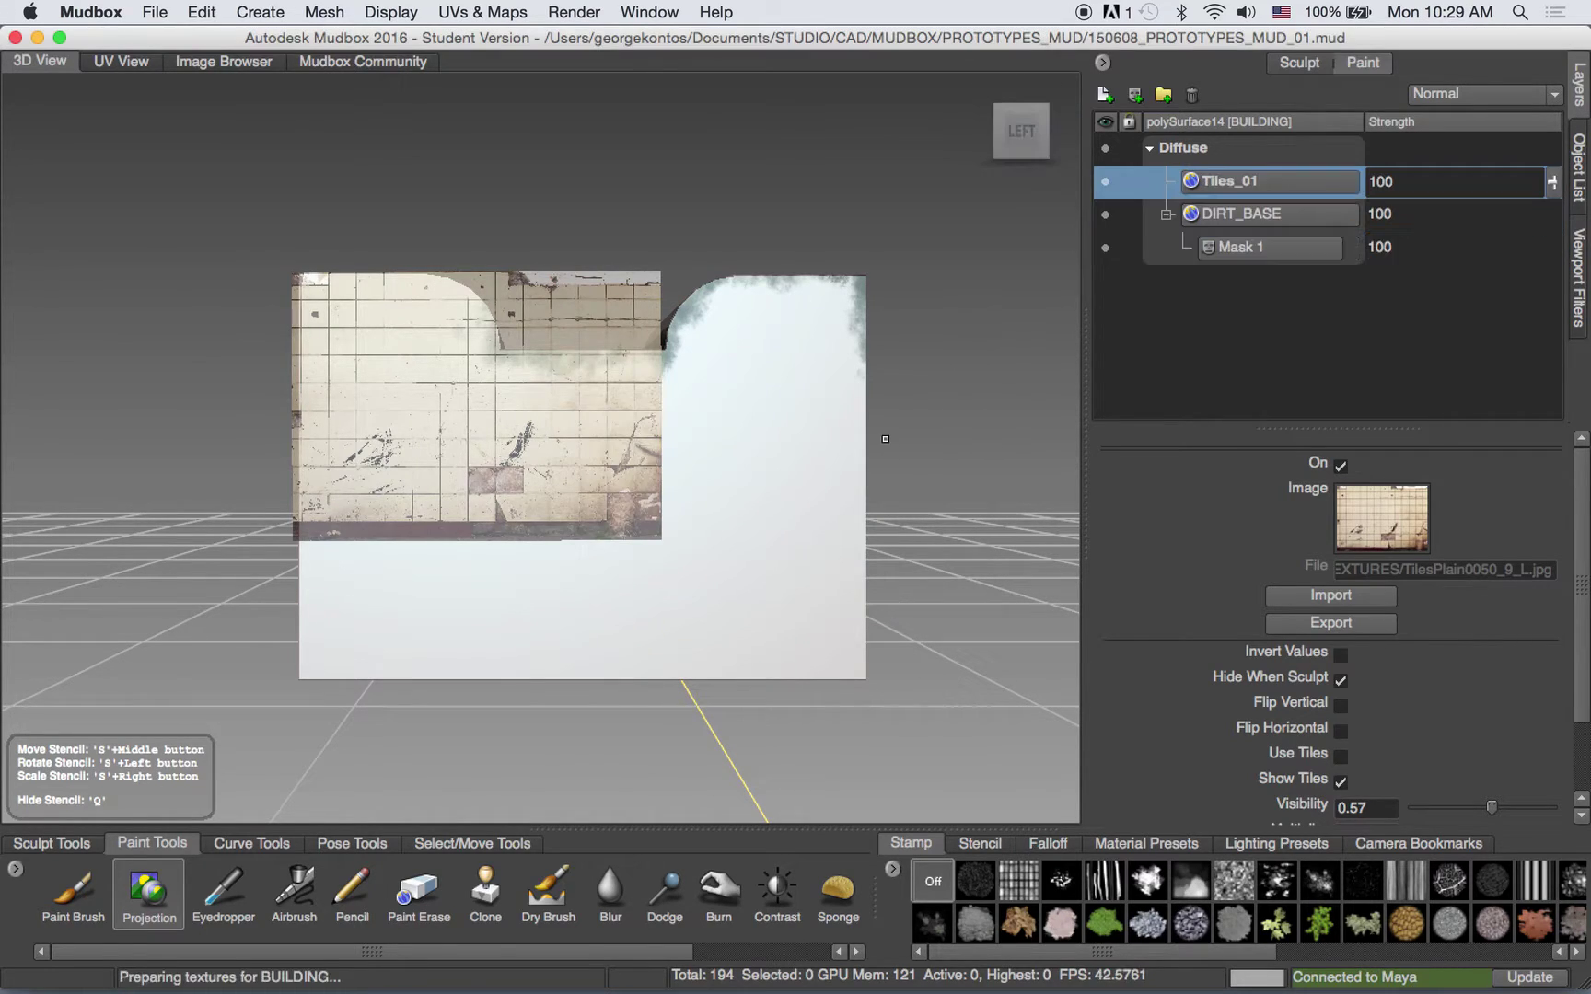
pyautogui.click(1166, 214)
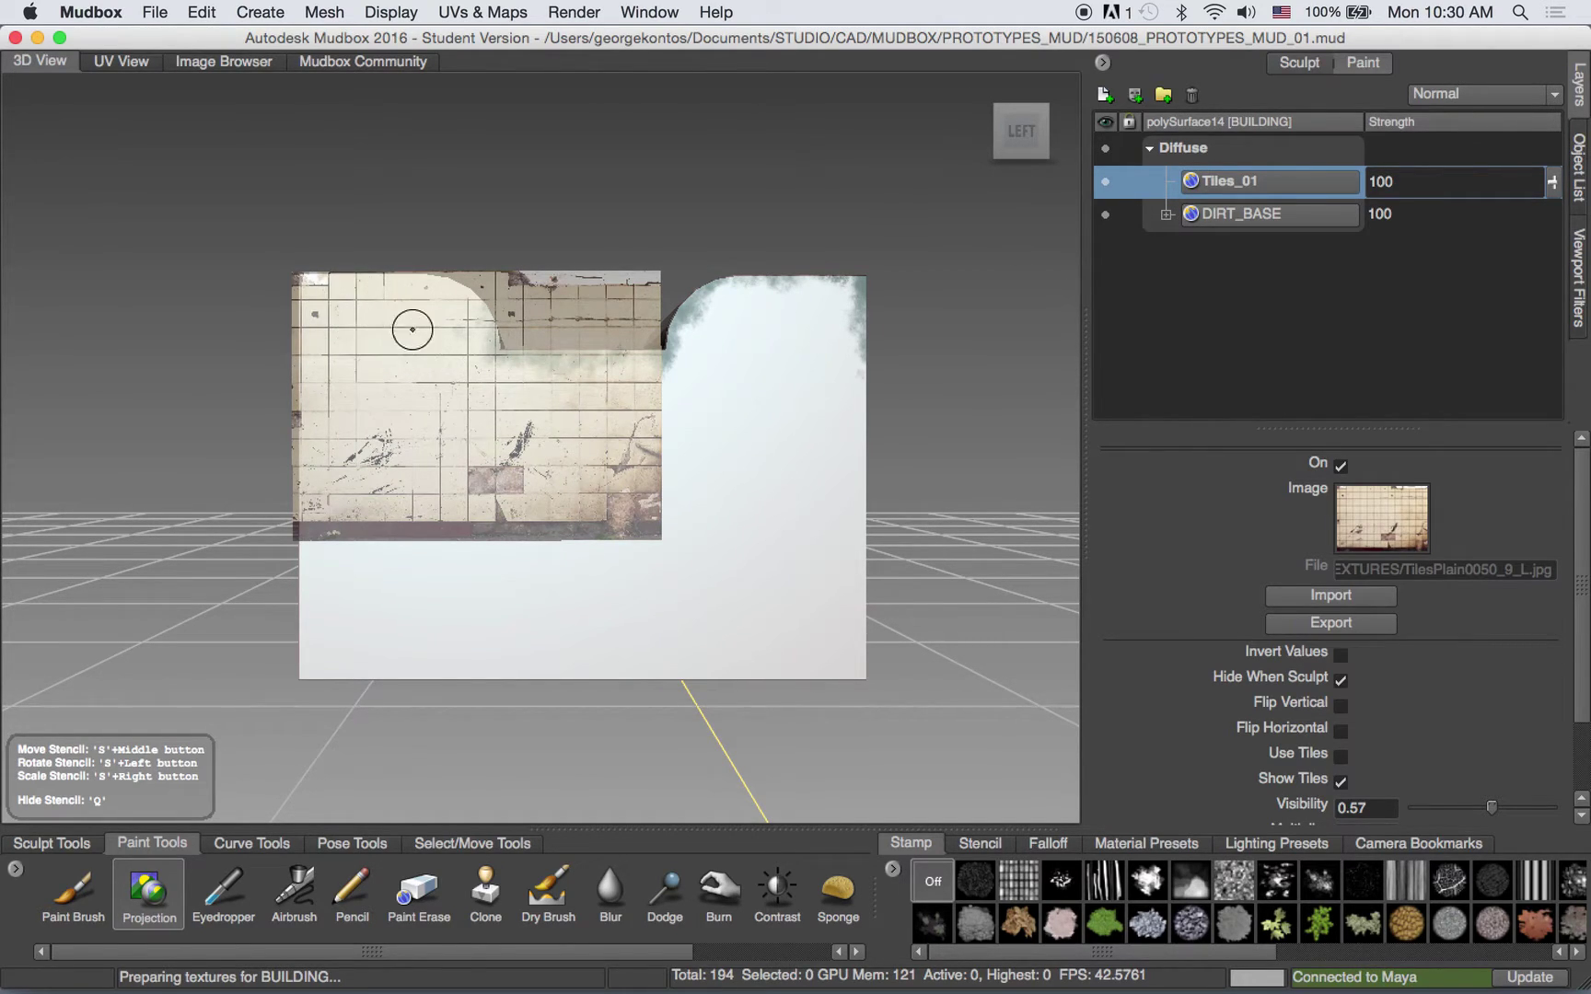
# Switch the view to flat lighting and project the tile texture onto the raised left section of the block's face
pyautogui.moveTo(352, 359)
pyautogui.mouseDown()
pyautogui.moveTo(342, 368)
pyautogui.moveTo(372, 368)
pyautogui.moveTo(403, 408)
pyautogui.moveTo(372, 340)
pyautogui.mouseUp()
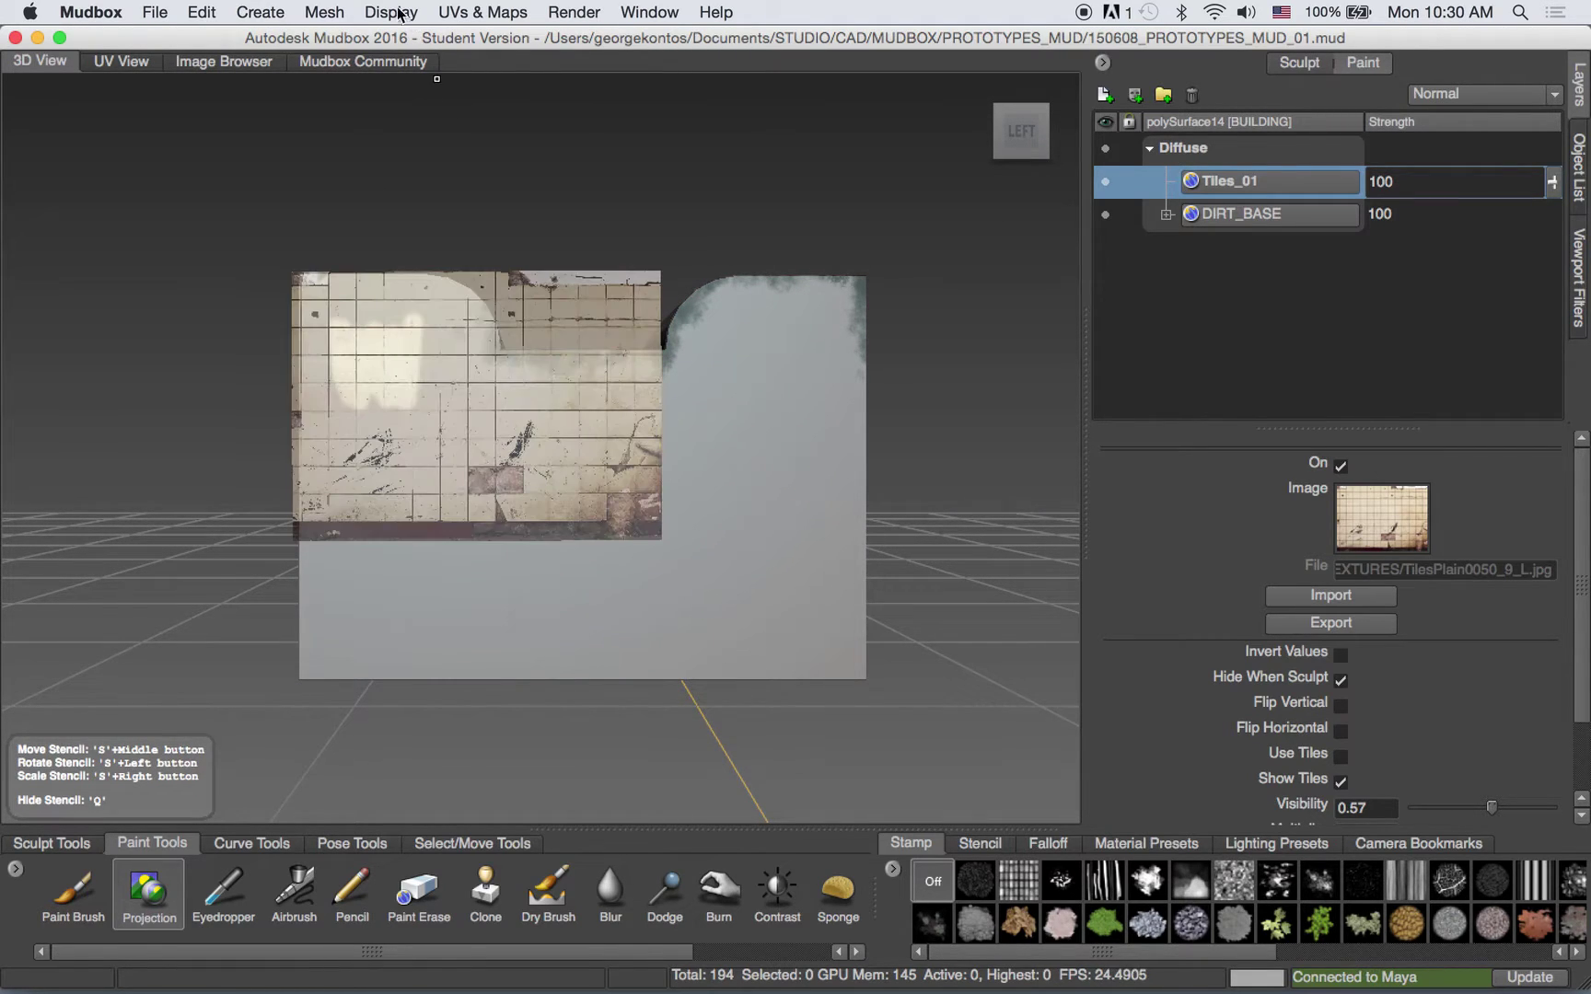
pyautogui.click(405, 12)
pyautogui.moveTo(479, 10)
pyautogui.moveTo(391, 12)
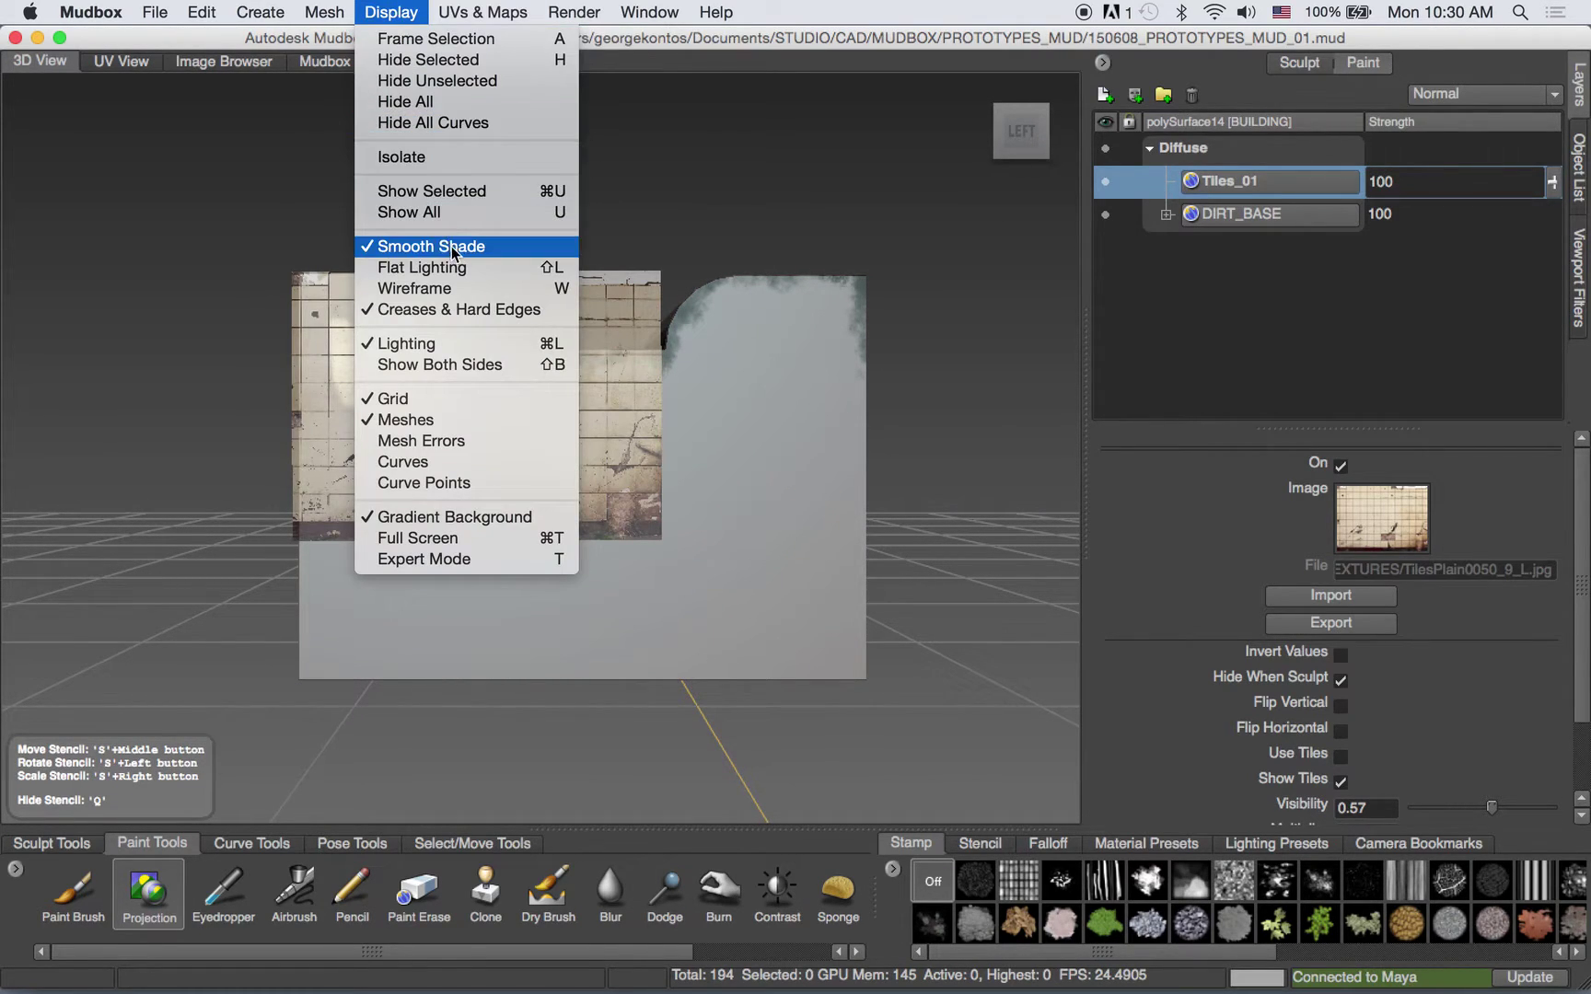
pyautogui.press('Escape')
pyautogui.moveTo(388, 369)
pyautogui.mouseDown()
pyautogui.moveTo(367, 348)
pyautogui.moveTo(338, 462)
pyautogui.moveTo(409, 398)
pyautogui.moveTo(485, 440)
pyautogui.moveTo(434, 330)
pyautogui.moveTo(486, 369)
pyautogui.moveTo(486, 356)
pyautogui.moveTo(455, 372)
pyautogui.moveTo(376, 313)
pyautogui.moveTo(324, 339)
pyautogui.moveTo(318, 504)
pyautogui.moveTo(311, 317)
pyautogui.mouseUp()
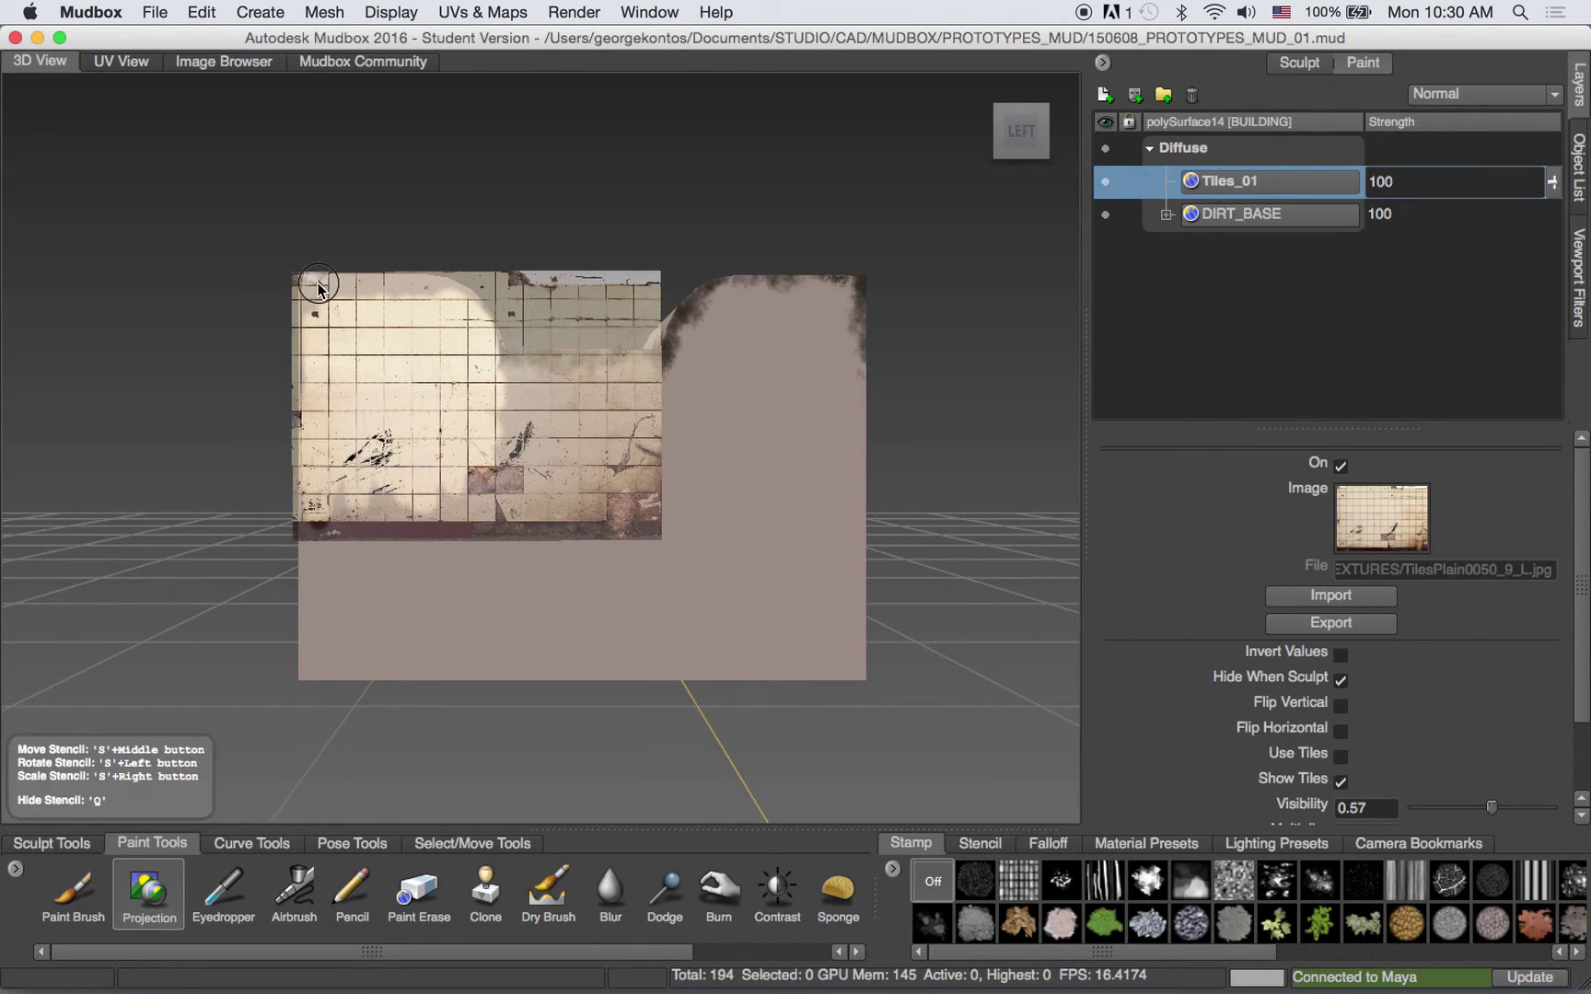
# Fill in the tile projection along the left edge, upper-left corner and top edge of the raised left section
pyautogui.moveTo(320, 314); pyautogui.dragTo(310, 336)
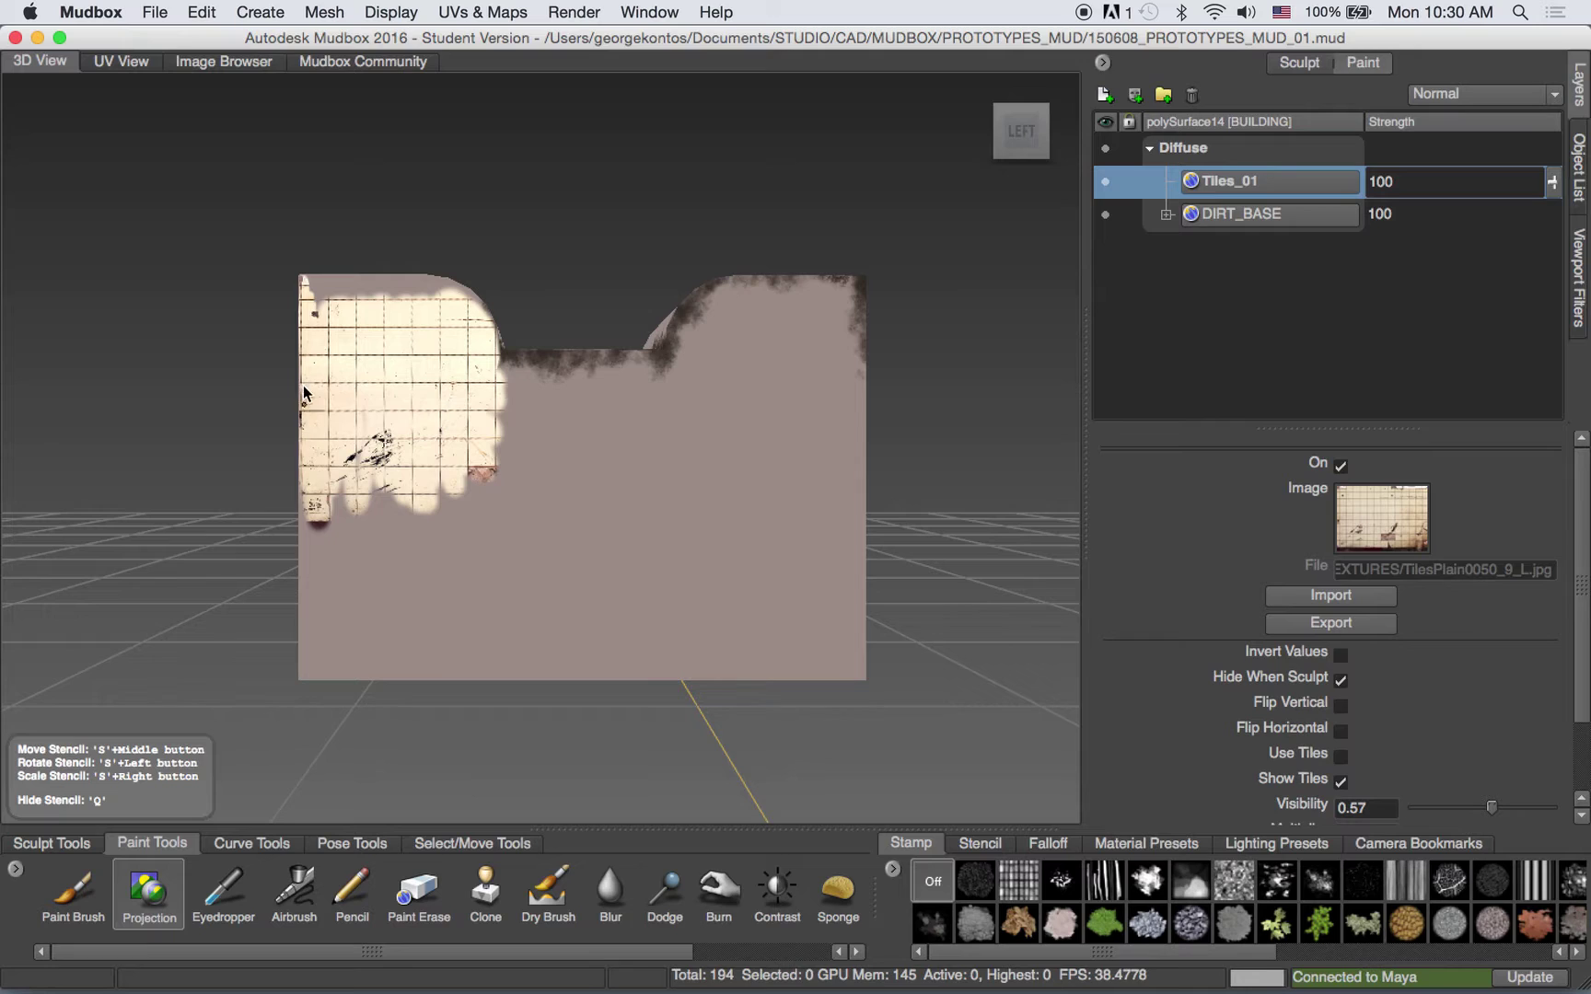
pyautogui.moveTo(312, 307)
pyautogui.mouseDown()
pyautogui.moveTo(334, 293)
pyautogui.moveTo(317, 296)
pyautogui.mouseUp()
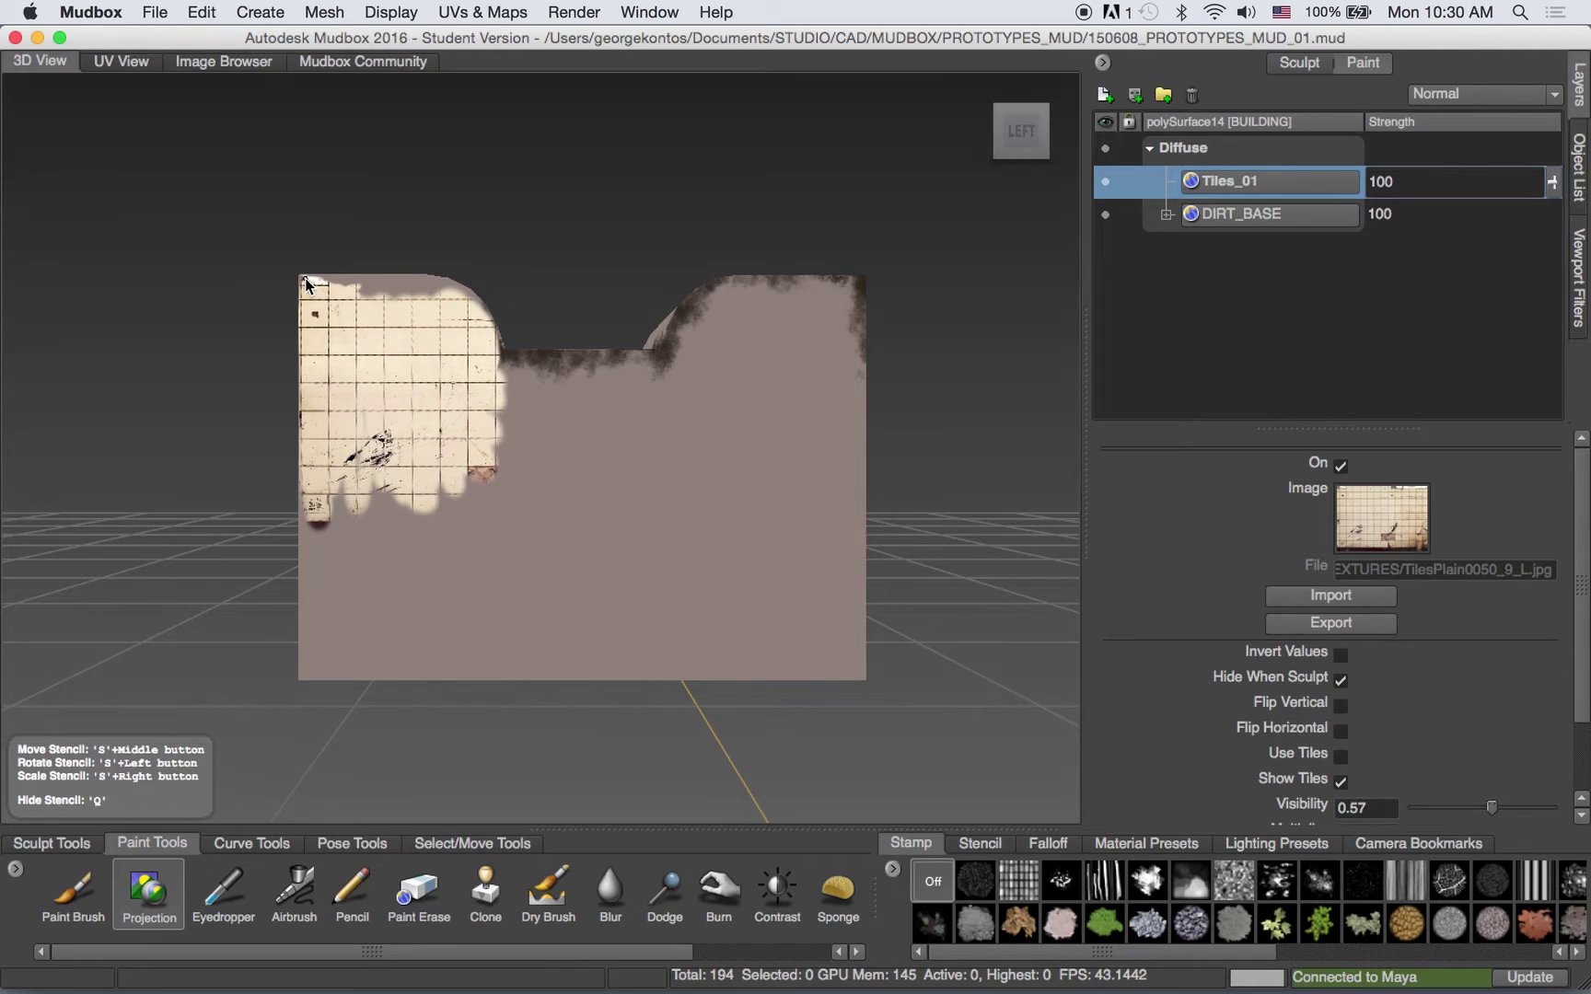
pyautogui.moveTo(322, 288); pyautogui.dragTo(407, 295)
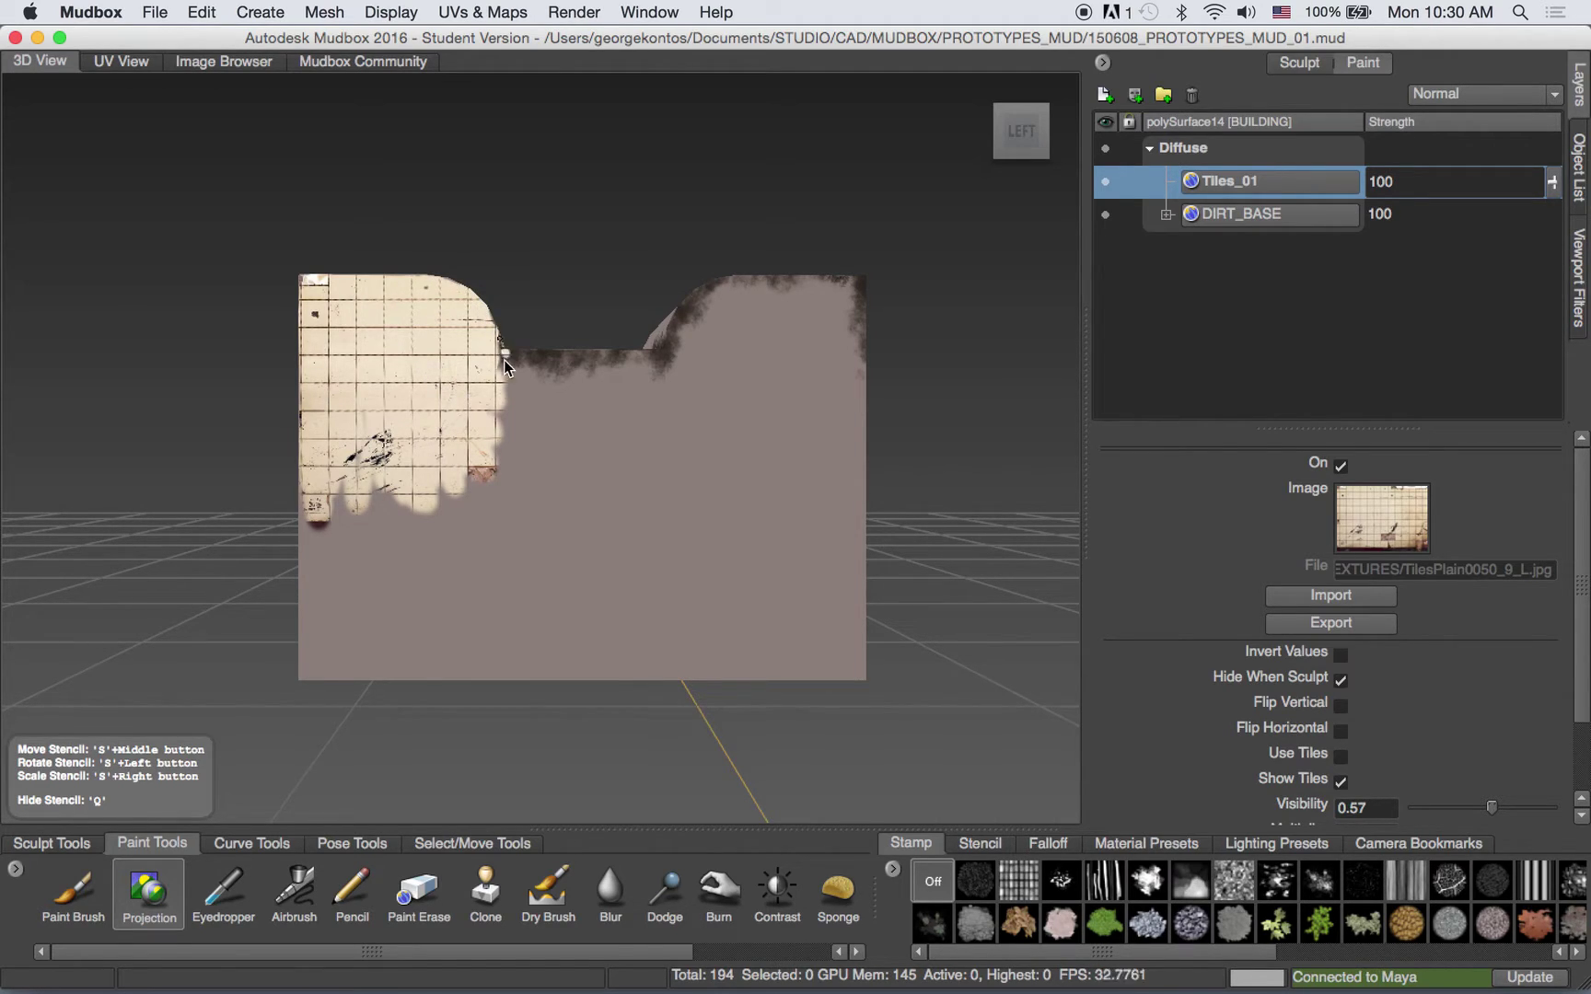
# Project the tiles below the recessed middle section and fill the remaining face area covered by the stencil
pyautogui.moveTo(527, 380)
pyautogui.mouseDown()
pyautogui.moveTo(545, 362)
pyautogui.moveTo(512, 366)
pyautogui.moveTo(536, 381)
pyautogui.mouseUp()
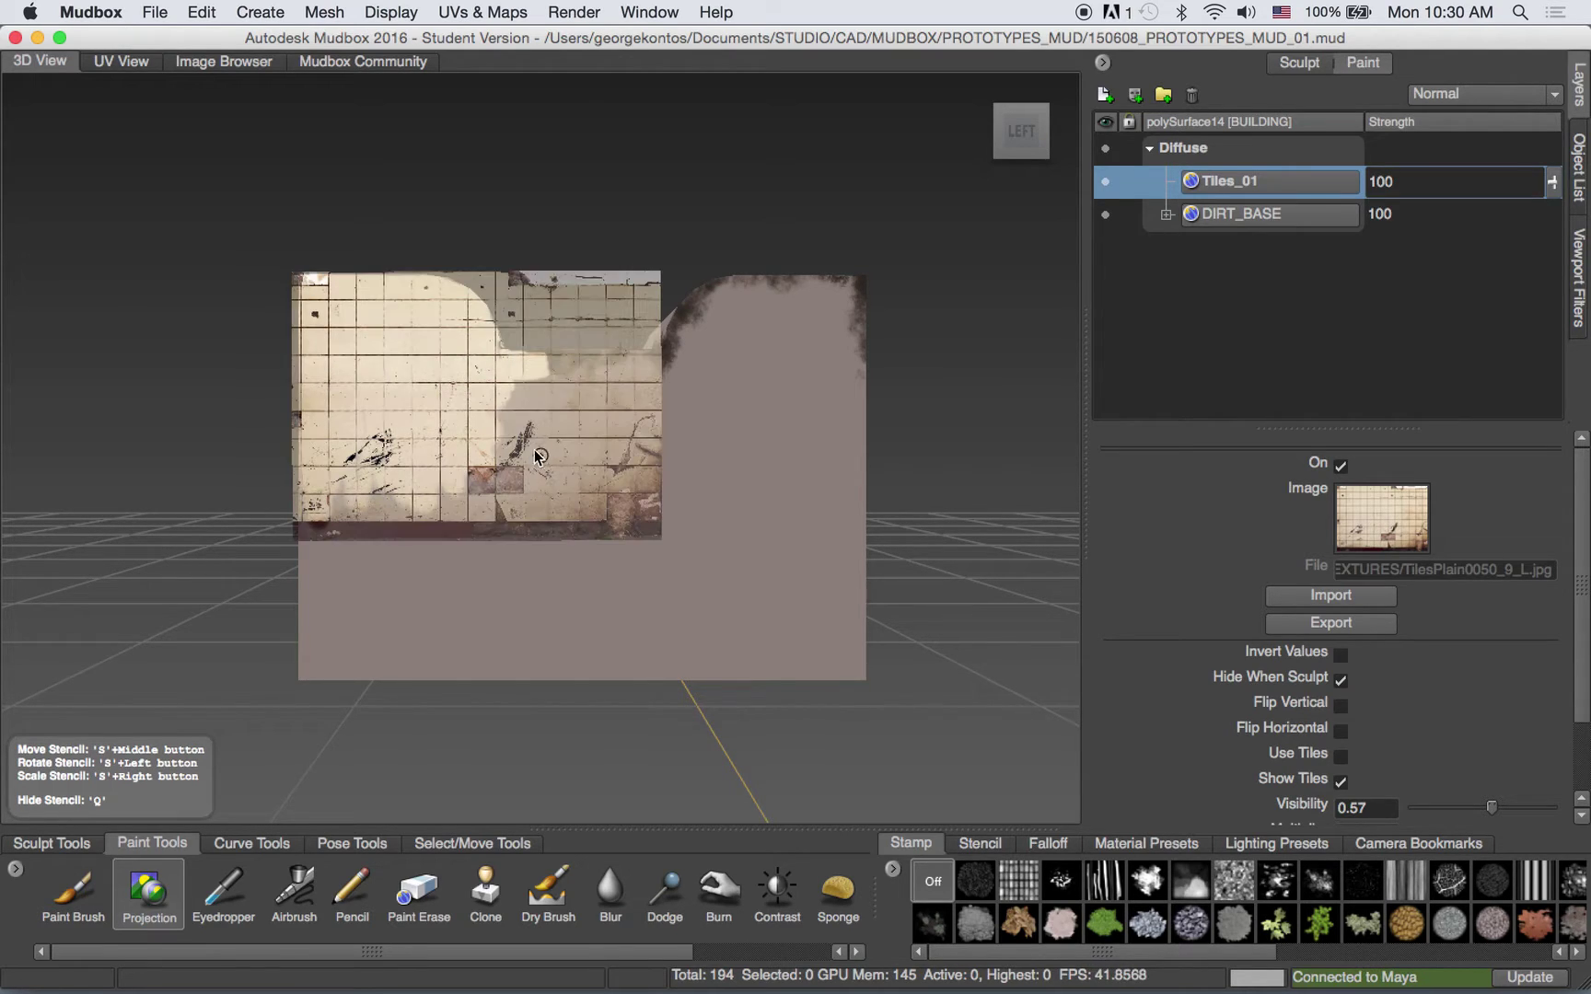
pyautogui.moveTo(520, 451)
pyautogui.mouseDown()
pyautogui.moveTo(511, 390)
pyautogui.moveTo(359, 460)
pyautogui.moveTo(460, 475)
pyautogui.moveTo(573, 421)
pyautogui.moveTo(589, 446)
pyautogui.moveTo(550, 469)
pyautogui.moveTo(585, 392)
pyautogui.moveTo(569, 366)
pyautogui.moveTo(507, 370)
pyautogui.moveTo(594, 361)
pyautogui.moveTo(549, 383)
pyautogui.mouseUp()
pyautogui.moveTo(623, 383)
pyautogui.mouseDown()
pyautogui.moveTo(602, 377)
pyautogui.moveTo(644, 424)
pyautogui.moveTo(603, 497)
pyautogui.moveTo(634, 437)
pyautogui.mouseUp()
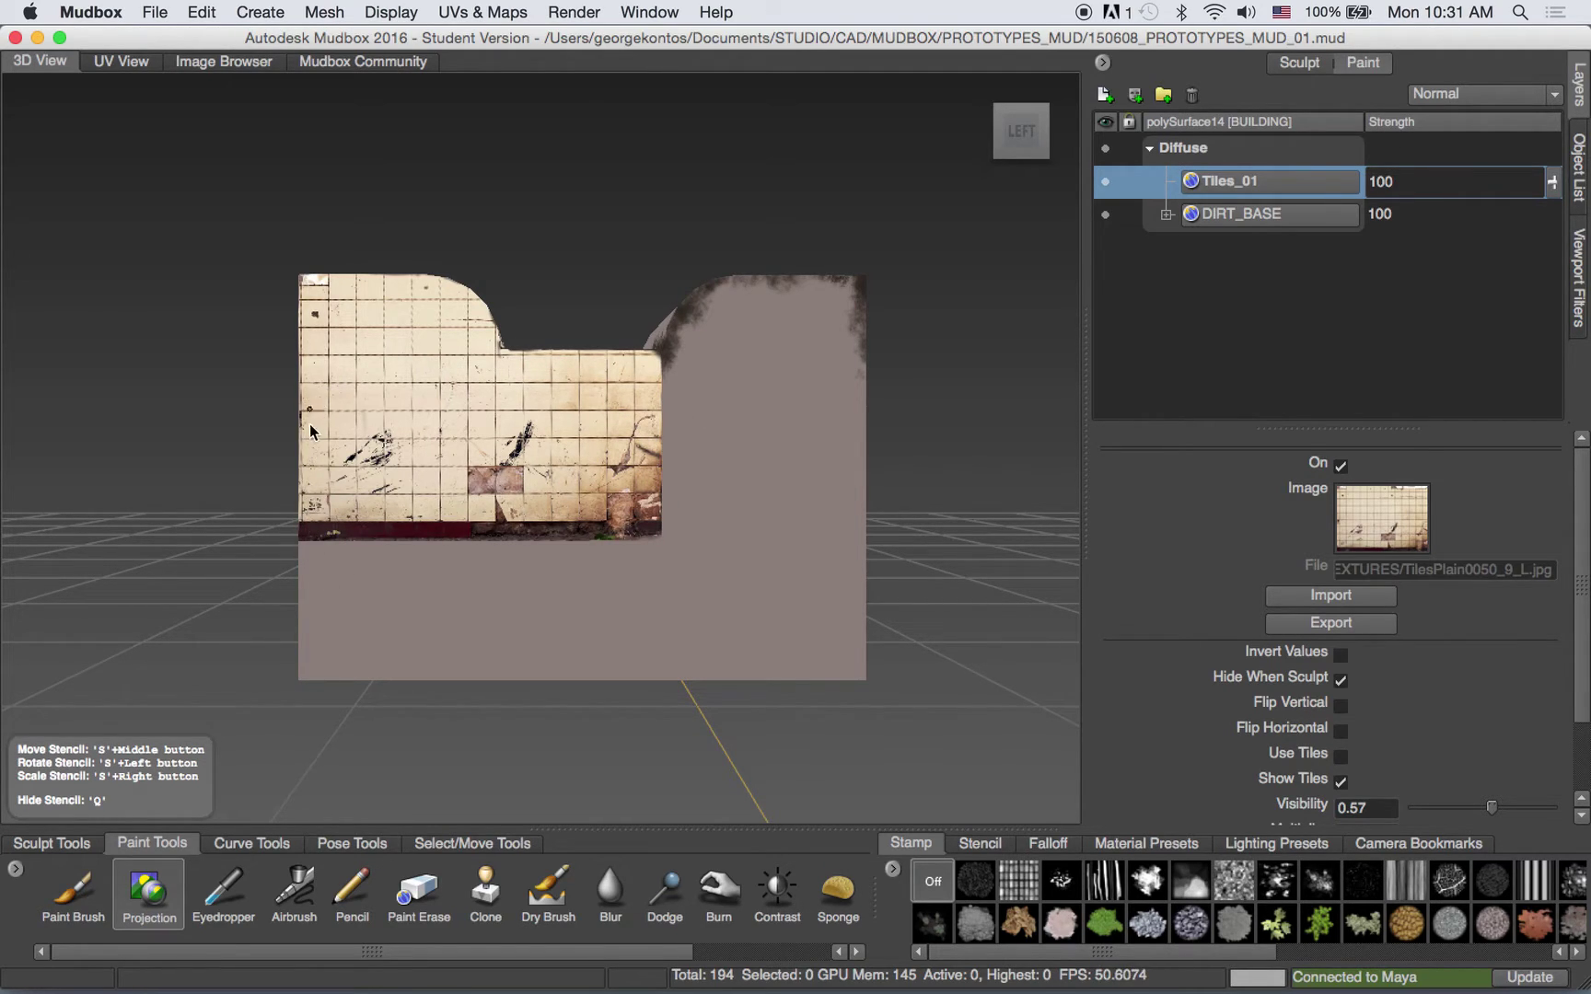
pyautogui.moveTo(310, 431); pyautogui.dragTo(447, 324)
# Move the tile stencil over the raised right section of the block's face and project the tiles onto it, aligned with the existing tiles
pyautogui.moveTo(467, 433)
pyautogui.mouseDown(button='middle')
pyautogui.moveTo(846, 418)
pyautogui.moveTo(821, 434)
pyautogui.mouseUp(button='middle')
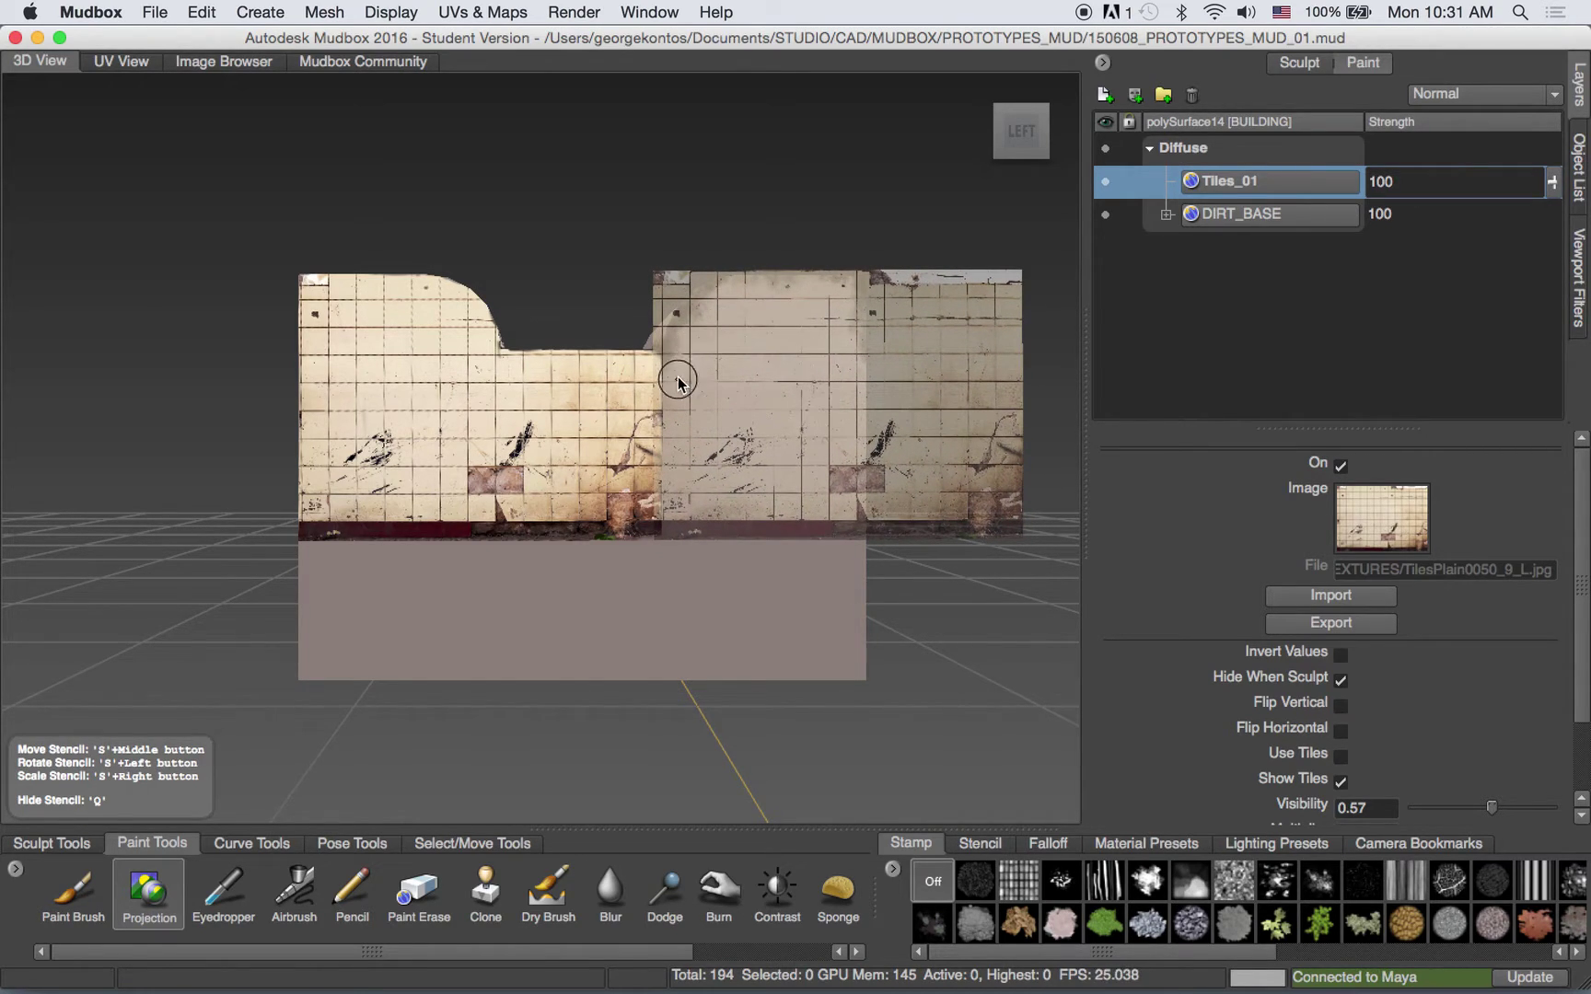
pyautogui.press('q')
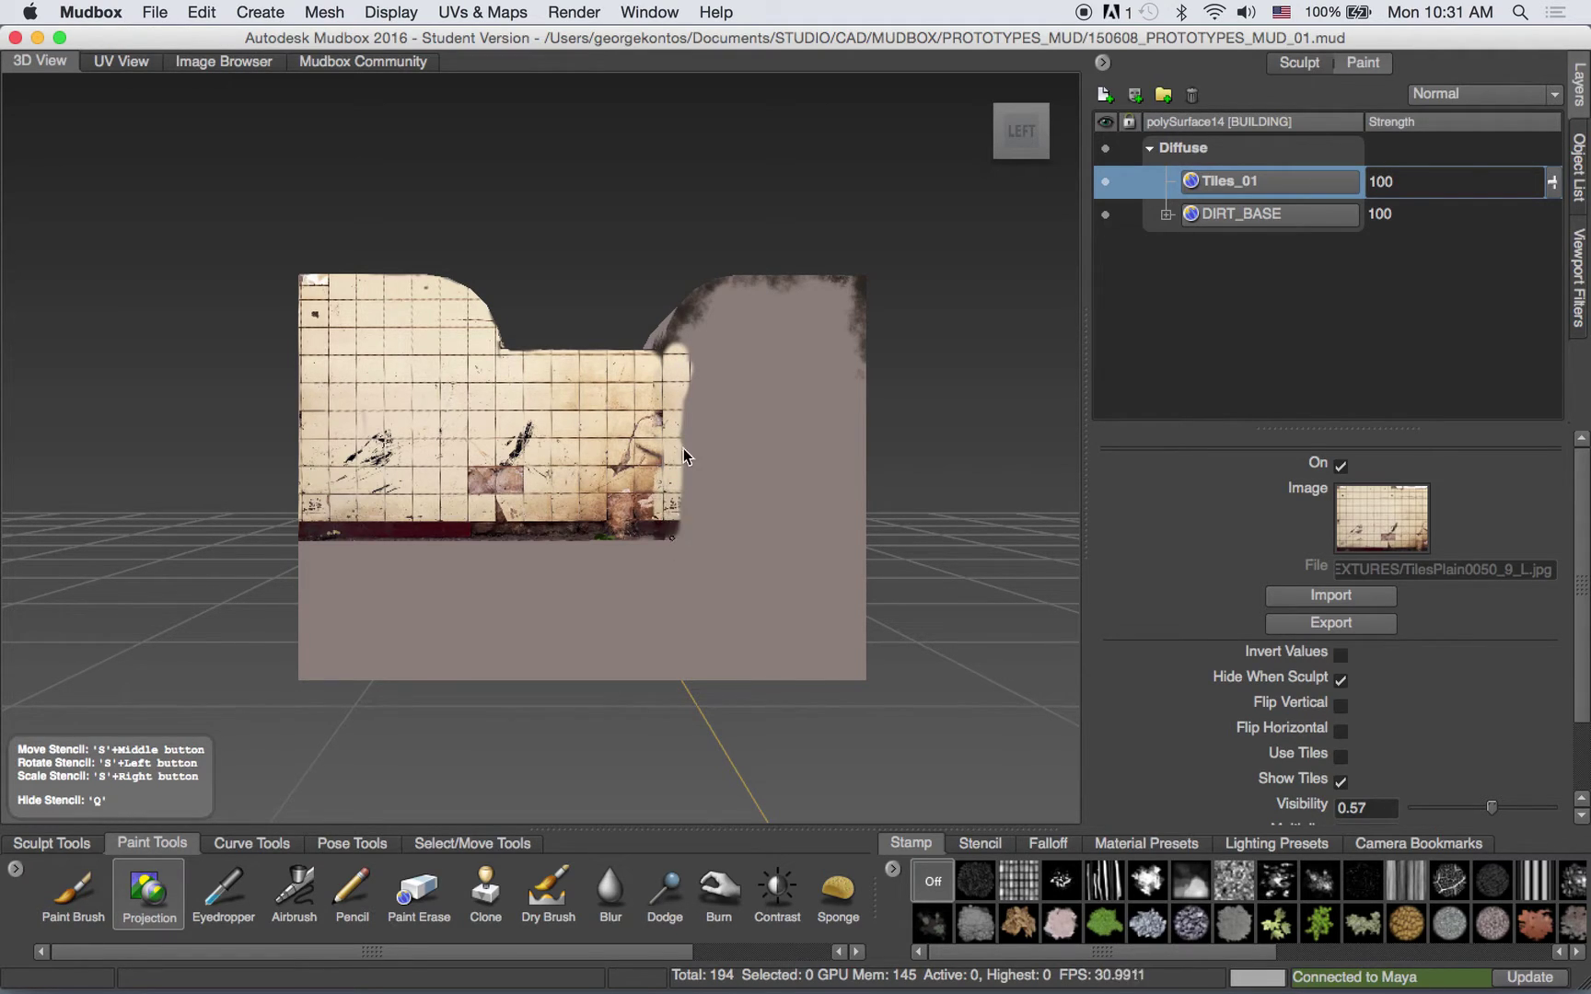
pyautogui.moveTo(698, 397); pyautogui.dragTo(701, 359)
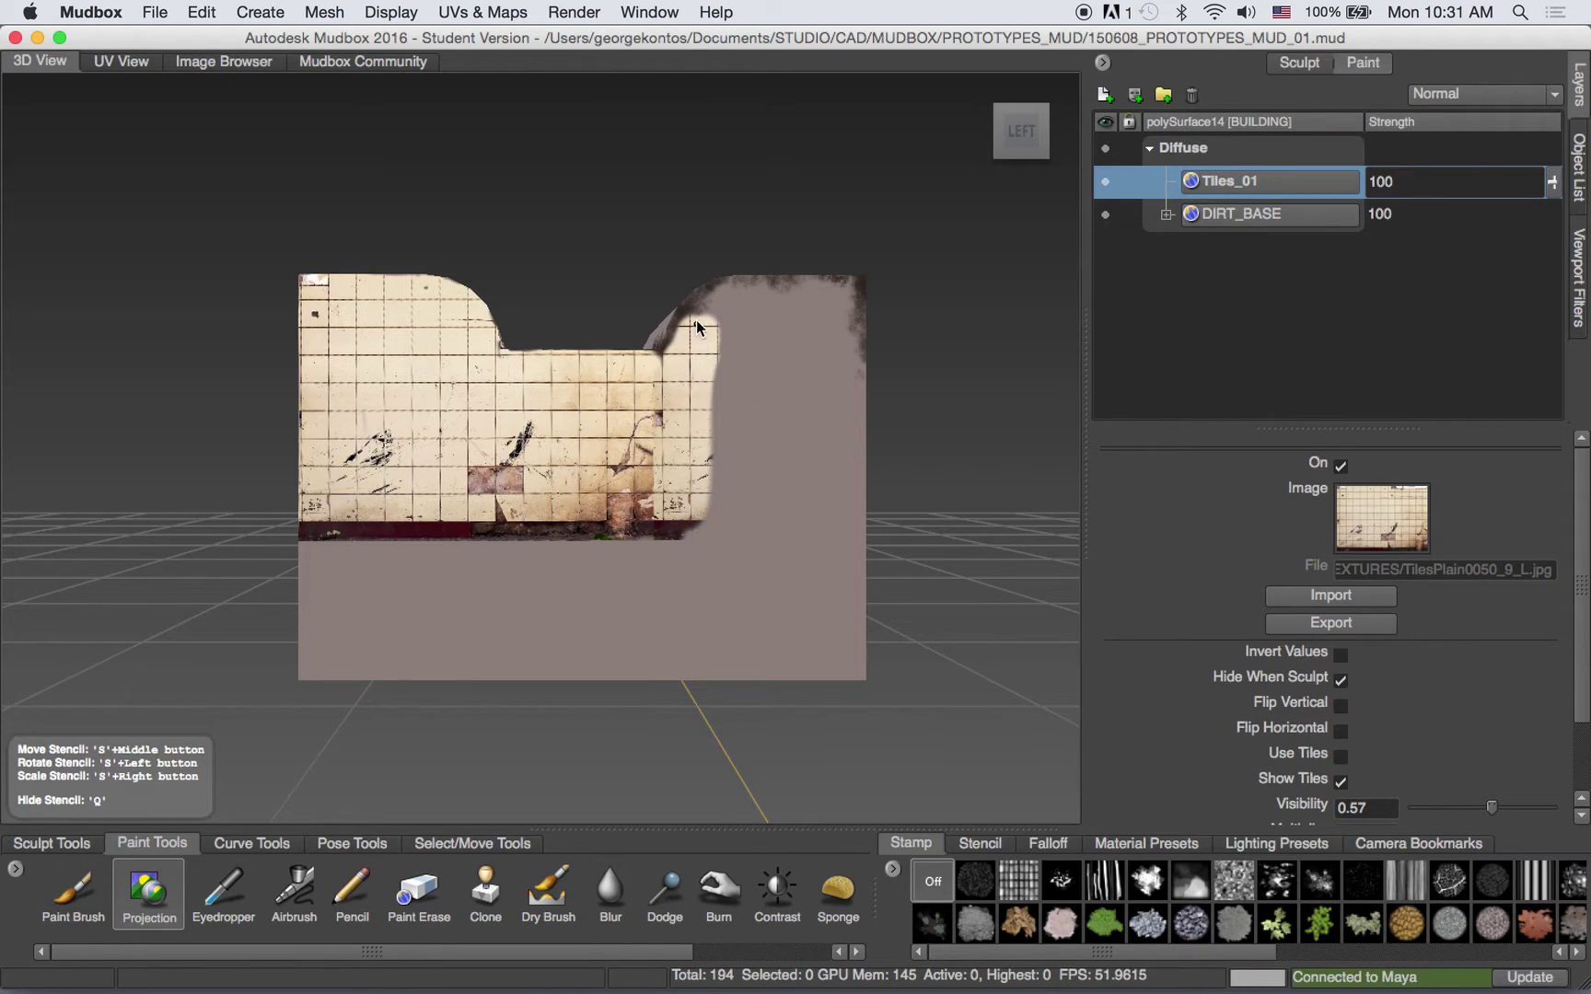
pyautogui.moveTo(692, 324)
pyautogui.mouseDown()
pyautogui.moveTo(736, 317)
pyautogui.moveTo(750, 368)
pyautogui.moveTo(727, 488)
pyautogui.moveTo(761, 414)
pyautogui.moveTo(796, 387)
pyautogui.moveTo(852, 497)
pyautogui.moveTo(773, 521)
pyautogui.moveTo(856, 451)
pyautogui.moveTo(840, 317)
pyautogui.moveTo(767, 363)
pyautogui.mouseUp()
pyautogui.press('q')
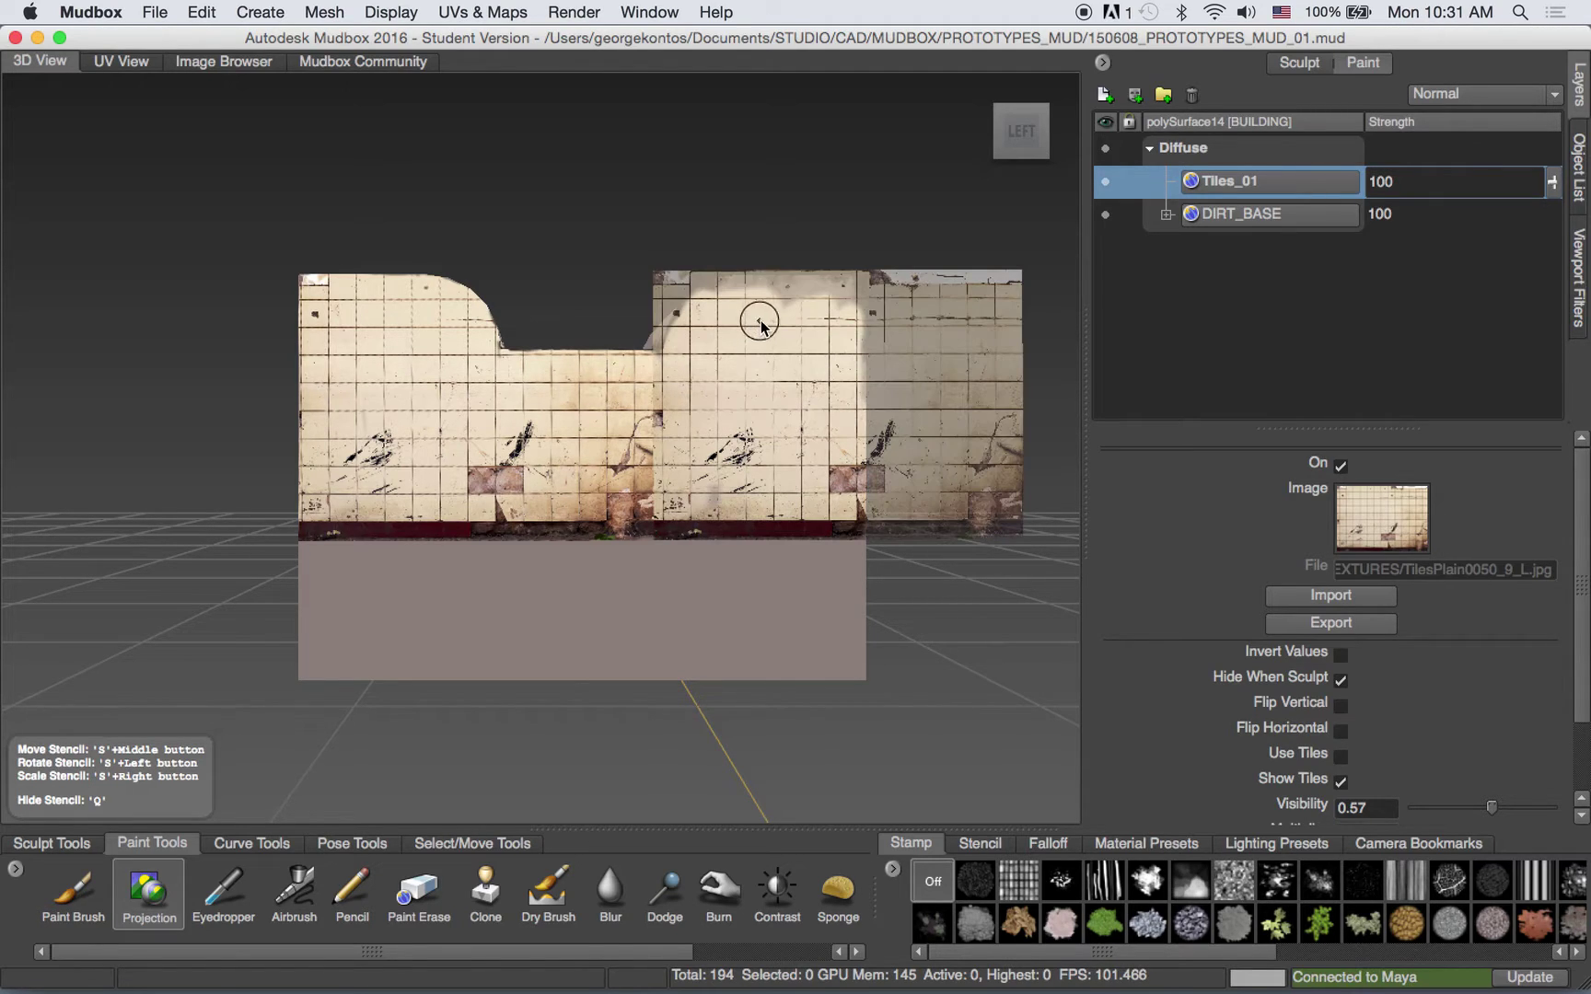
# Finish the tile projection along the curved corner, top edge and outer edge of the raised right section, and hide the stencil
pyautogui.press('Escape')
pyautogui.press('q')
pyautogui.press('q')
pyautogui.press('q')
pyautogui.press('q')
pyautogui.moveTo(736, 325); pyautogui.dragTo(710, 319)
pyautogui.press('q')
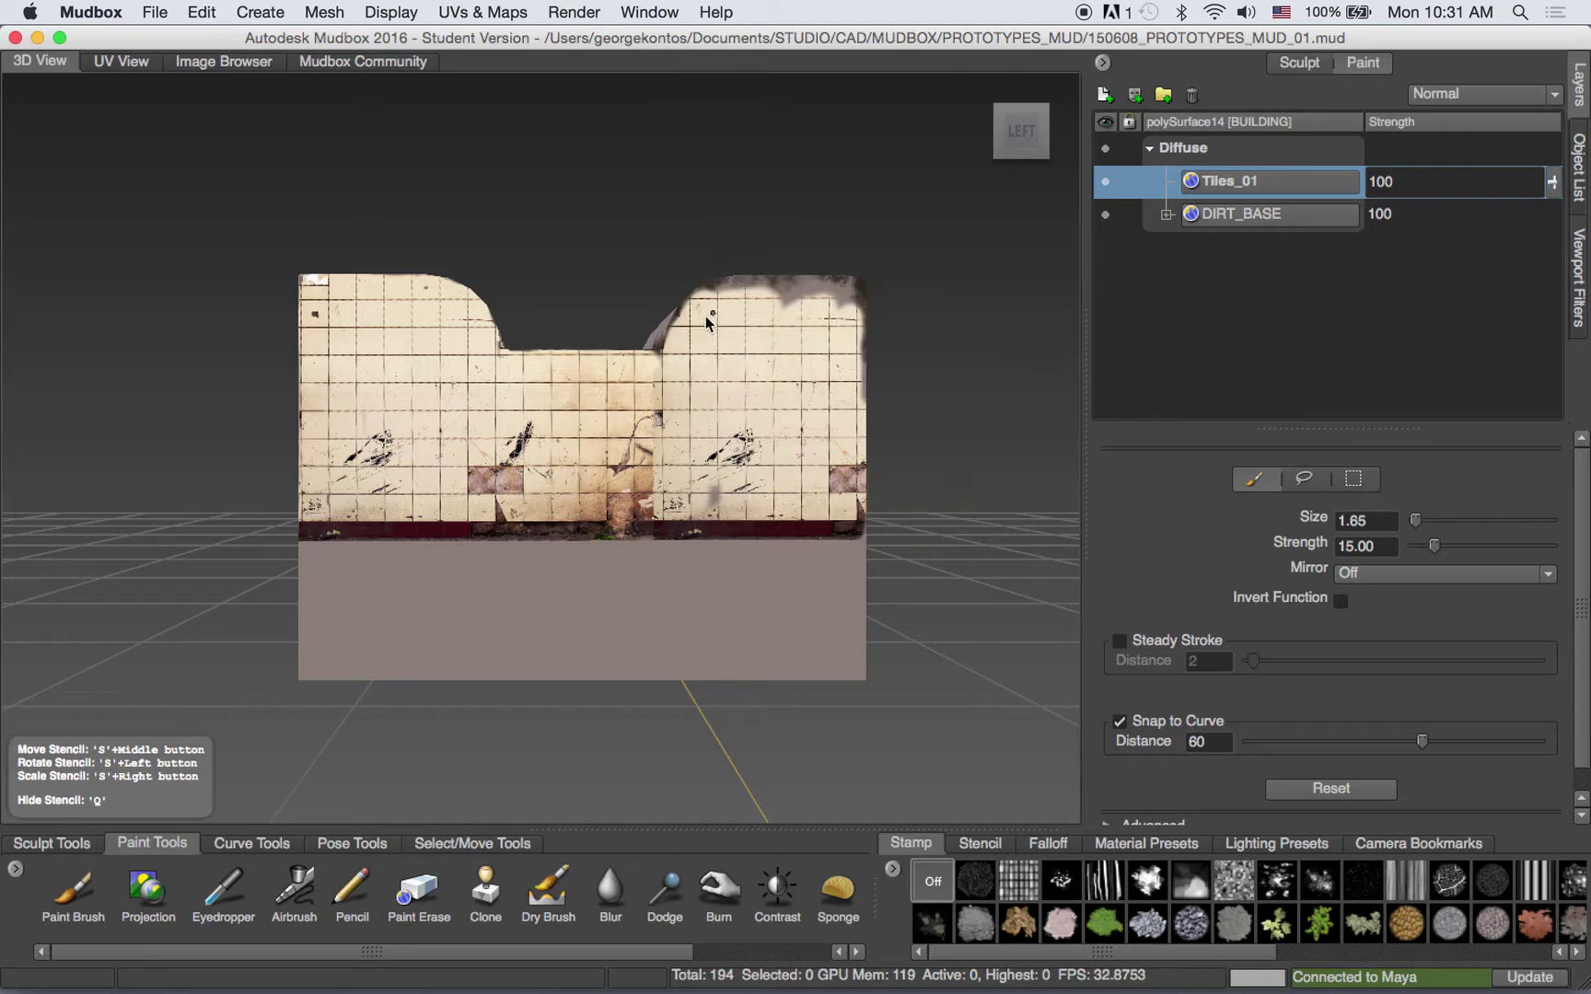
pyautogui.press('q')
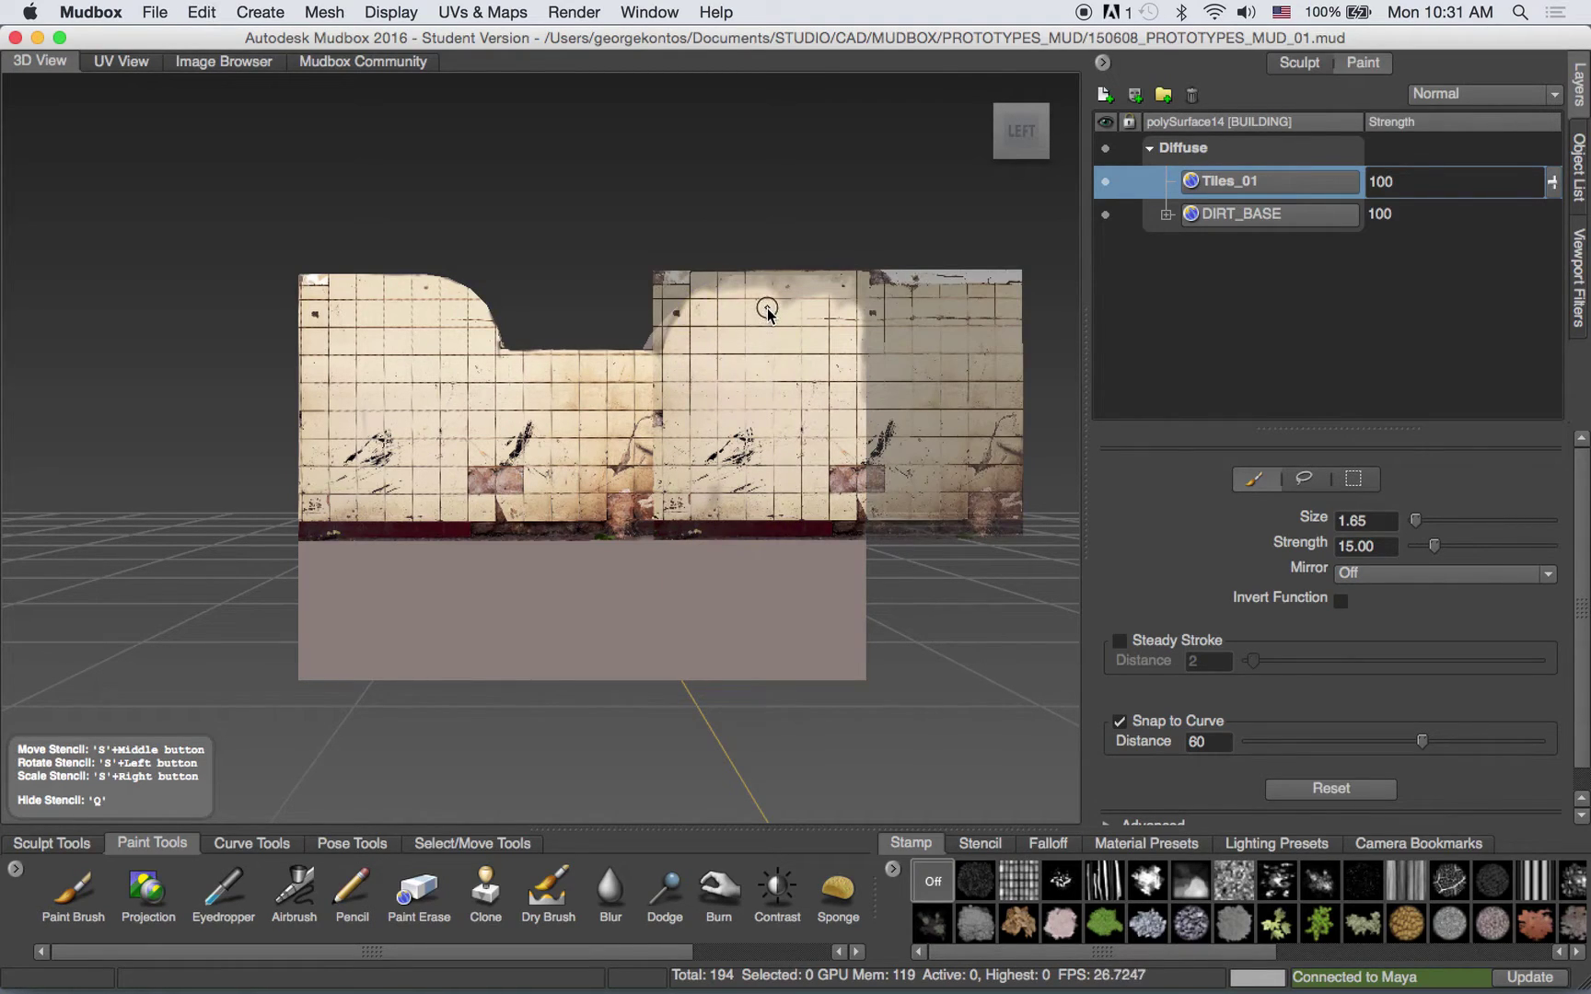
pyautogui.press('q')
pyautogui.press('q')
pyautogui.click(148, 889)
pyautogui.press('q')
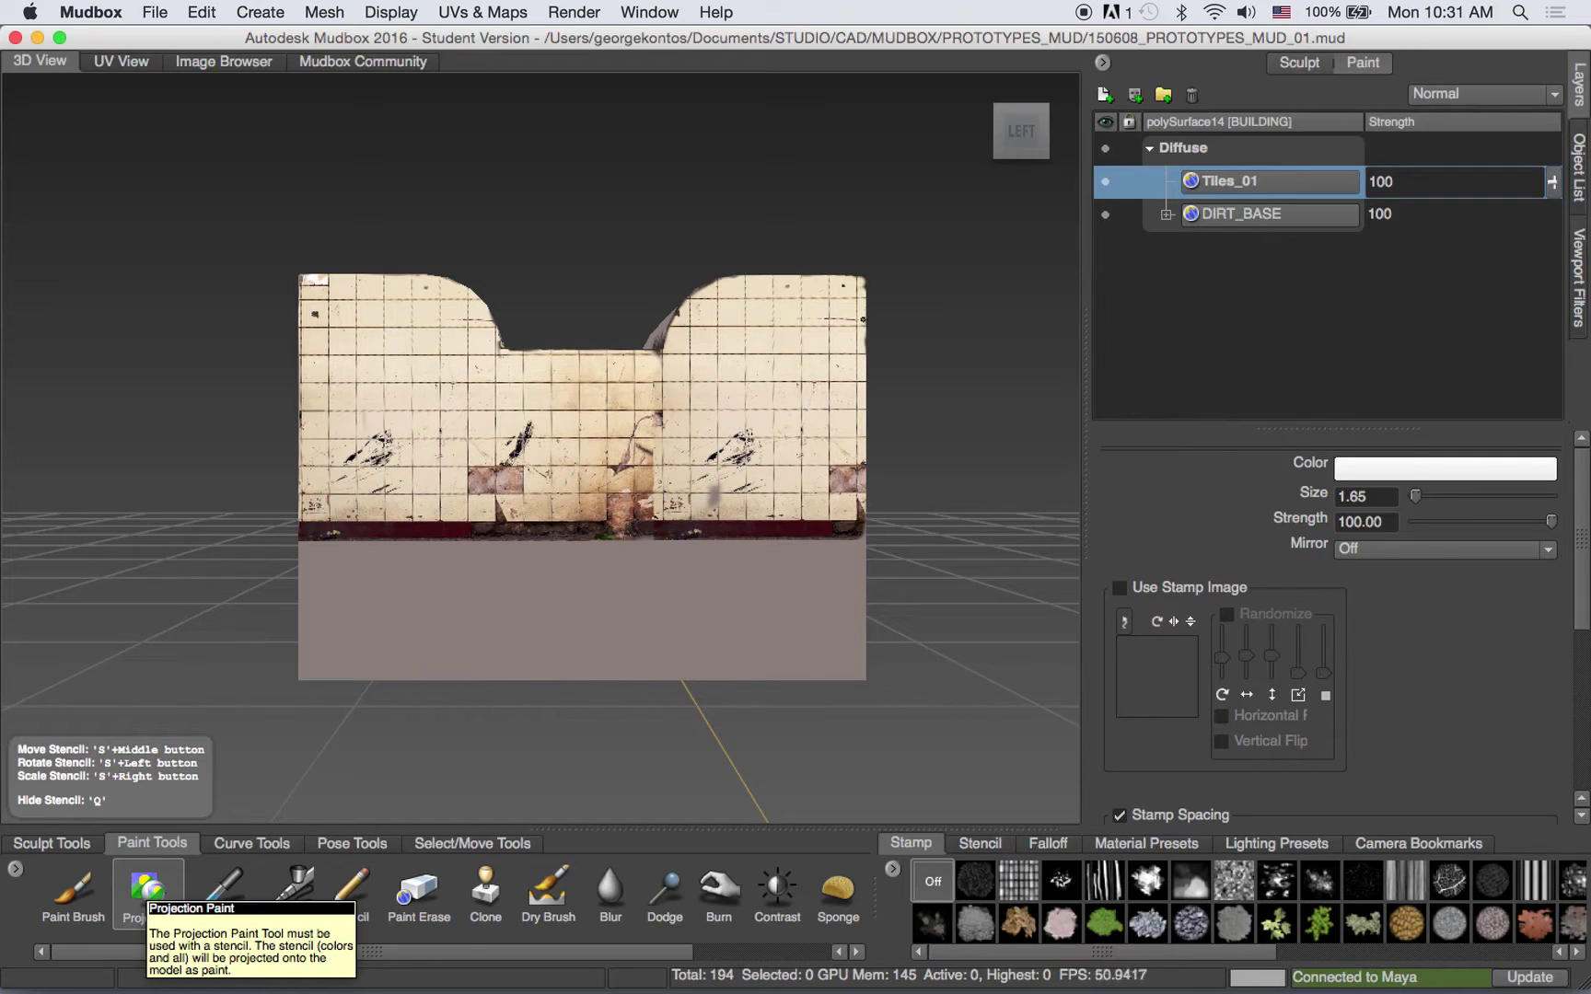
pyautogui.click(145, 888)
pyautogui.press('q')
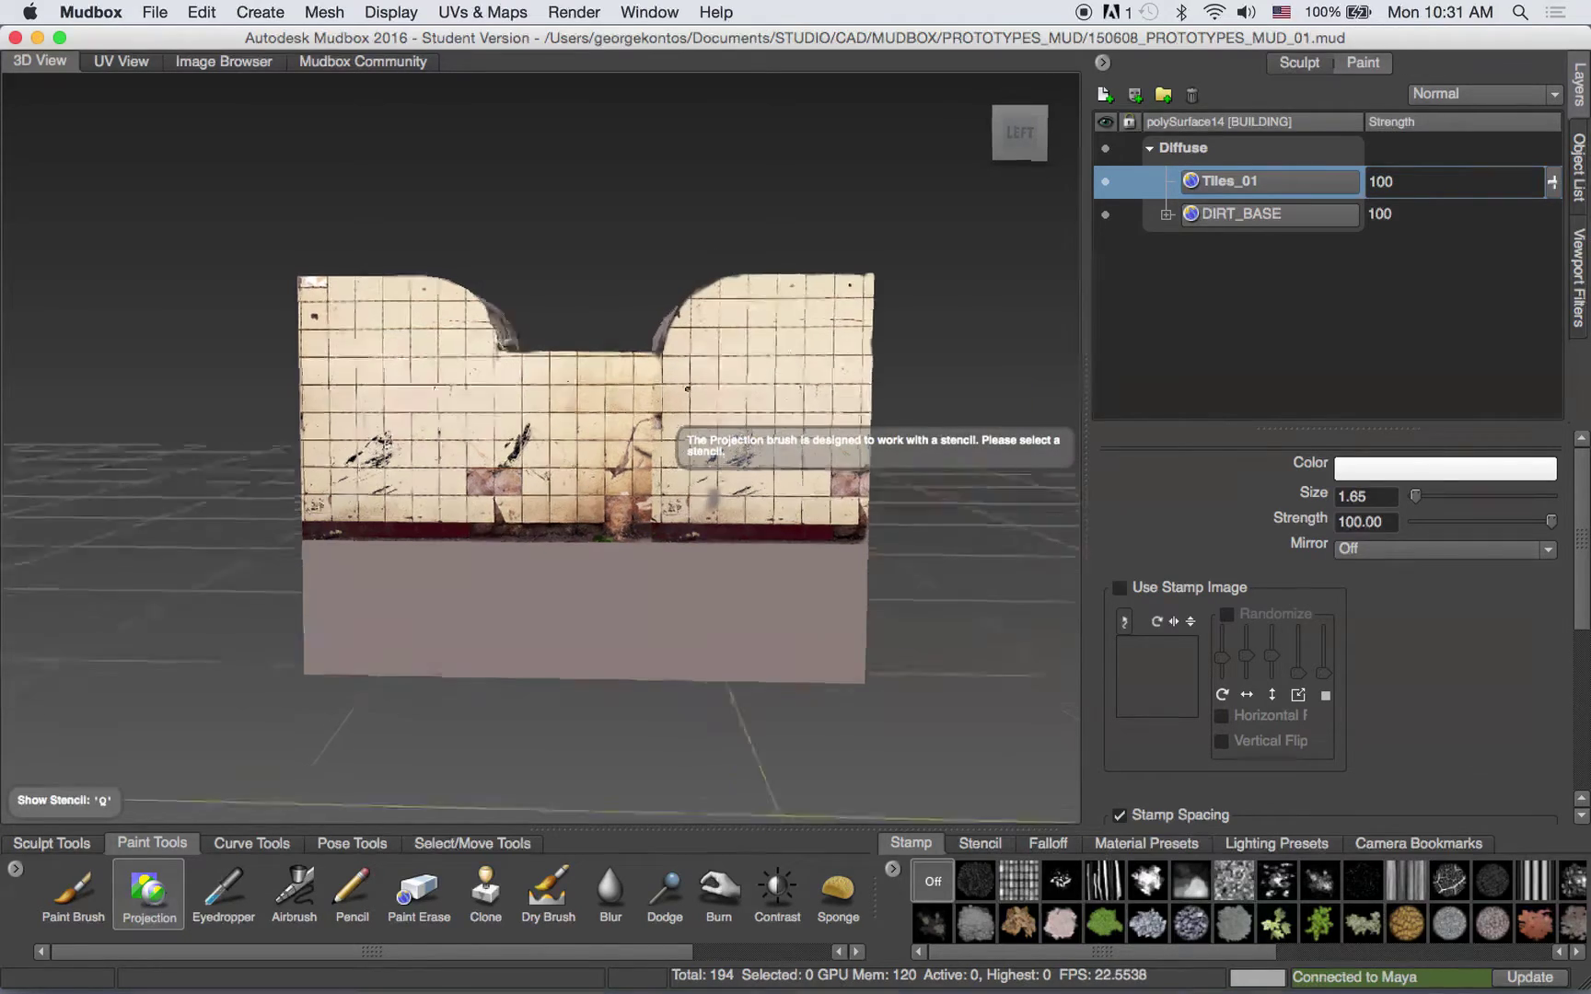
# Erase the stray pale paint dabs along the base of the curved slope beside the block's recessed top with Paint Erase
pyautogui.keyDown('alt'); pyautogui.moveTo(696, 432); pyautogui.dragTo(828, 387); pyautogui.keyUp('alt')
pyautogui.keyDown('alt'); pyautogui.moveTo(510, 482); pyautogui.dragTo(488, 451); pyautogui.keyUp('alt')
pyautogui.keyDown('alt'); pyautogui.moveTo(412, 308); pyautogui.dragTo(532, 430, button='right'); pyautogui.keyUp('alt')
pyautogui.keyDown('alt'); pyautogui.moveTo(532, 430); pyautogui.dragTo(626, 322); pyautogui.keyUp('alt')
pyautogui.keyDown('alt'); pyautogui.moveTo(683, 275); pyautogui.dragTo(574, 336); pyautogui.keyUp('alt')
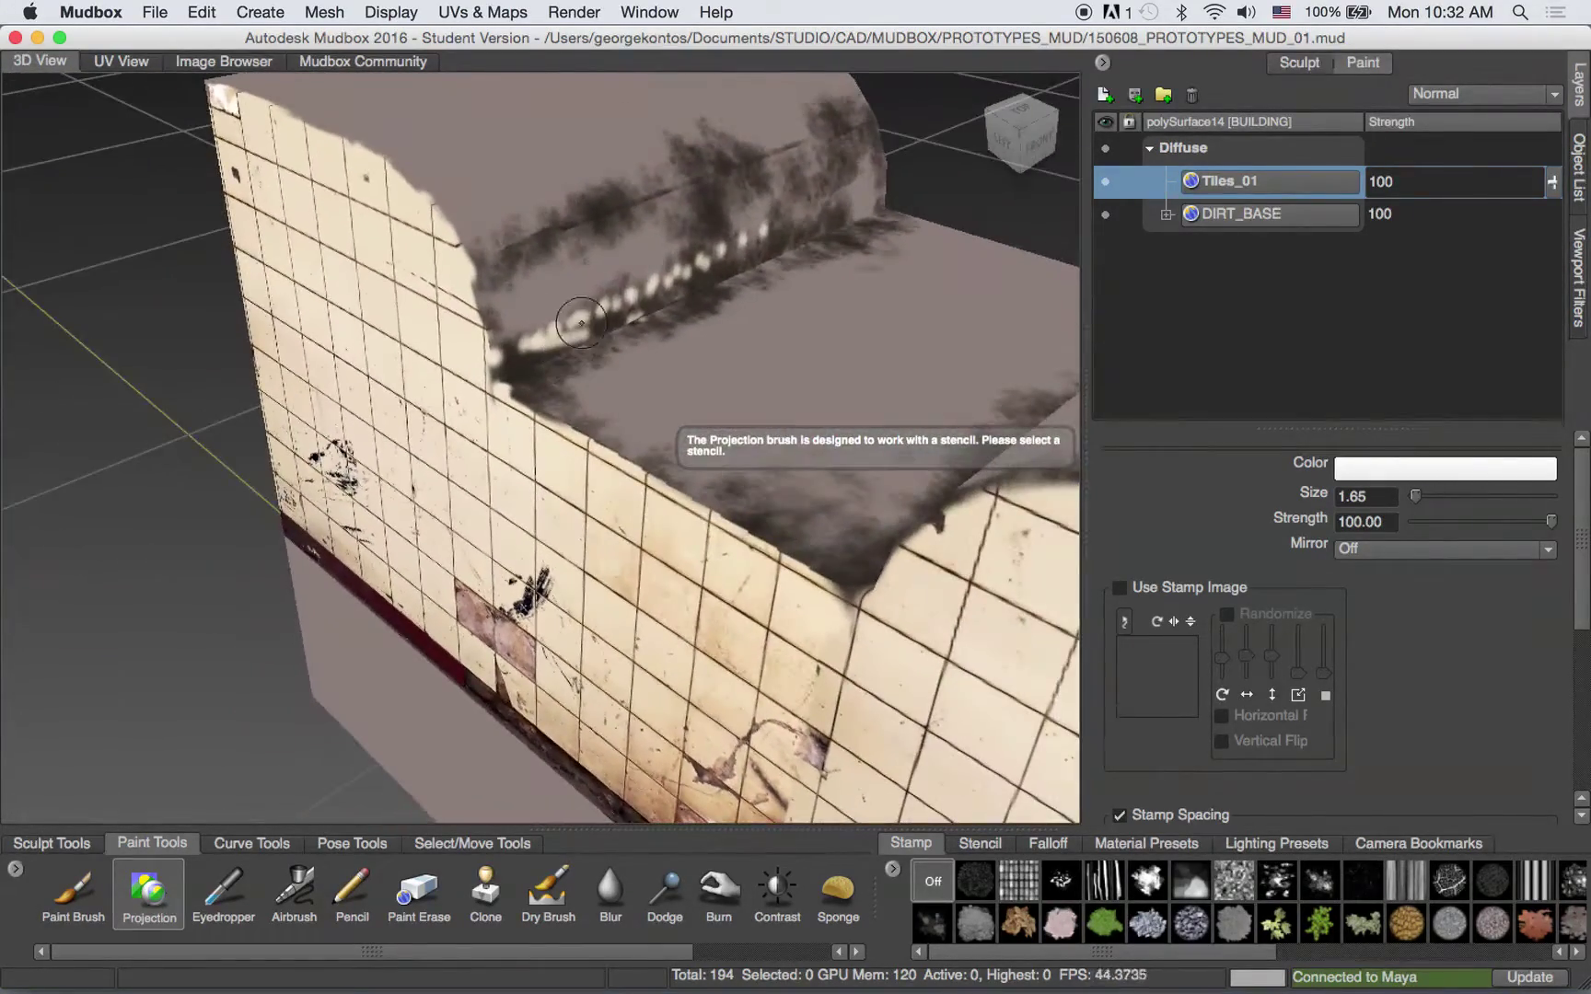
pyautogui.click(416, 891)
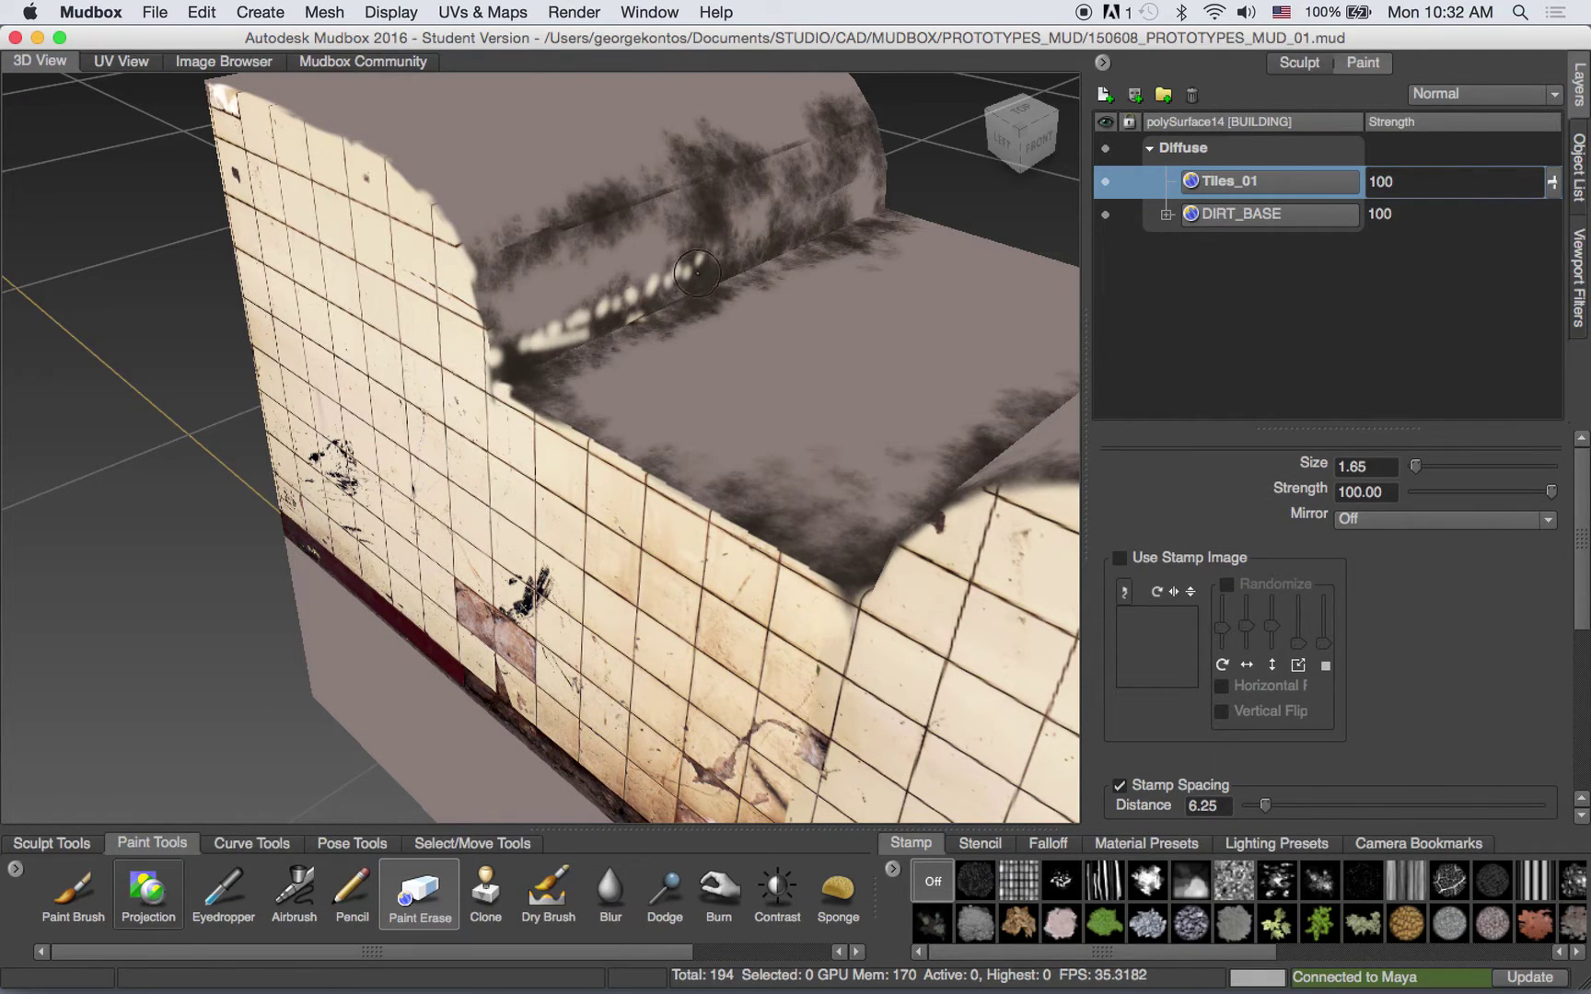
pyautogui.moveTo(702, 263); pyautogui.dragTo(543, 344)
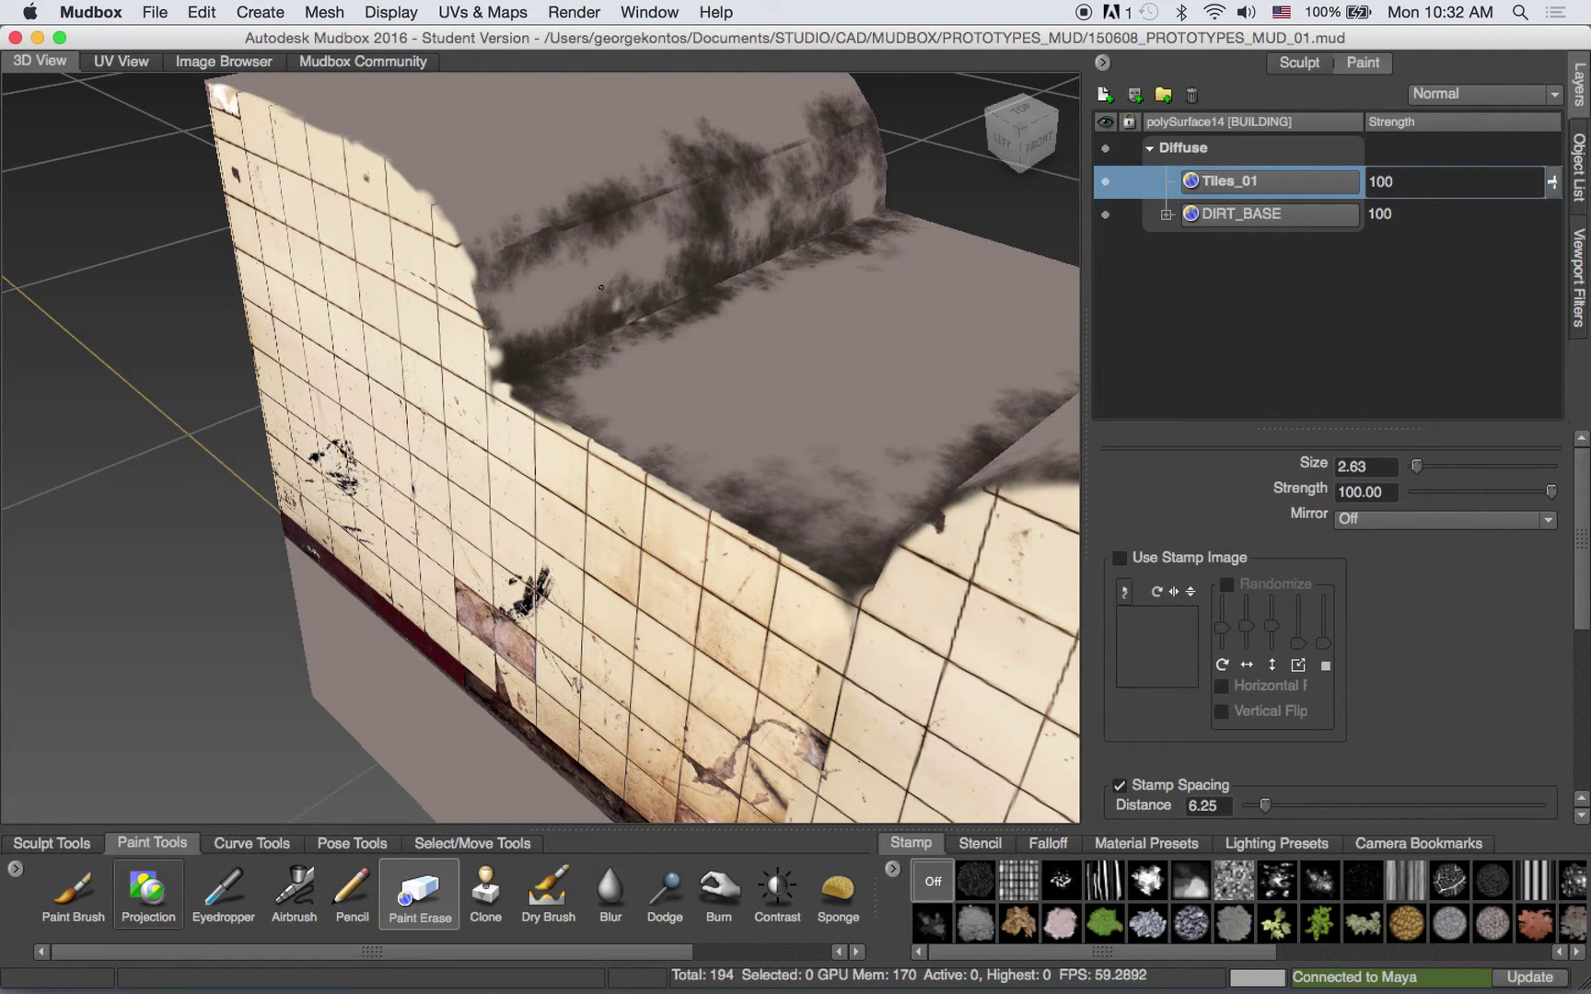
# Turn off flat lighting for the 3D view
pyautogui.moveTo(640, 247)
pyautogui.keyDown('alt'); pyautogui.mouseDown()
pyautogui.moveTo(579, 285)
pyautogui.moveTo(719, 279)
pyautogui.moveTo(490, 273)
pyautogui.moveTo(525, 374)
pyautogui.mouseUp(); pyautogui.keyUp('alt')
pyautogui.click(392, 12)
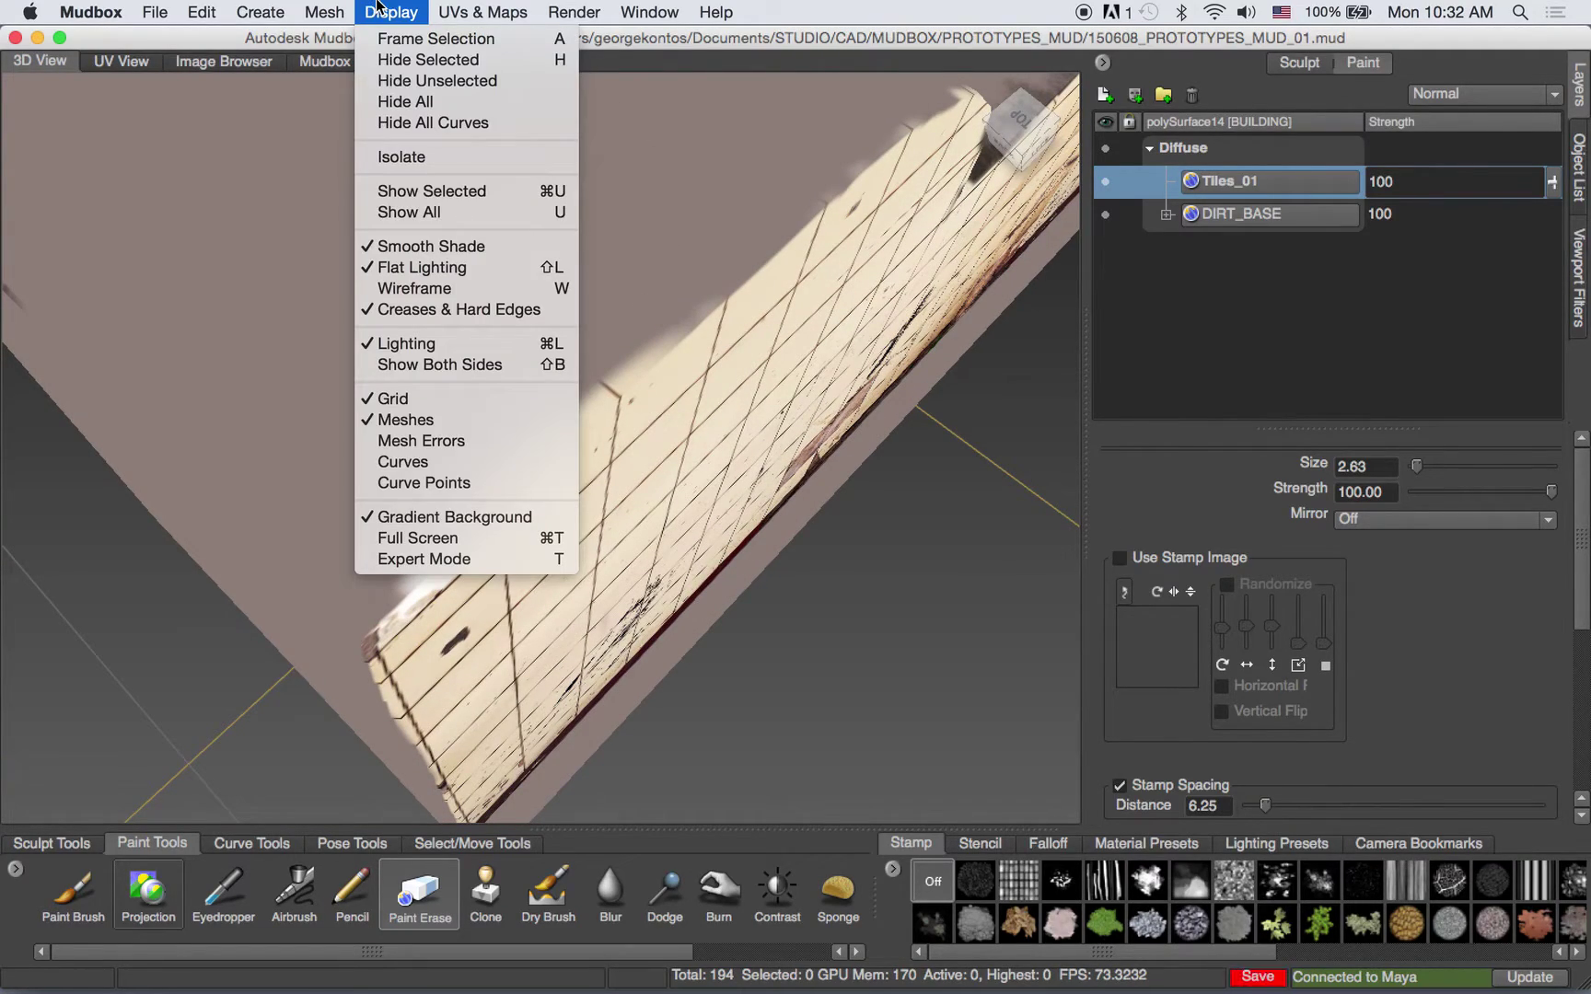
pyautogui.click(421, 265)
# Set the Clone brush size to 0.64 for retouching the vertical seam between the two tile projections below the recess
pyautogui.moveTo(641, 377)
pyautogui.keyDown('alt'); pyautogui.mouseDown()
pyautogui.moveTo(328, 266)
pyautogui.moveTo(489, 330)
pyautogui.moveTo(713, 348)
pyautogui.mouseUp(); pyautogui.keyUp('alt')
pyautogui.scroll(10, 712, 348)
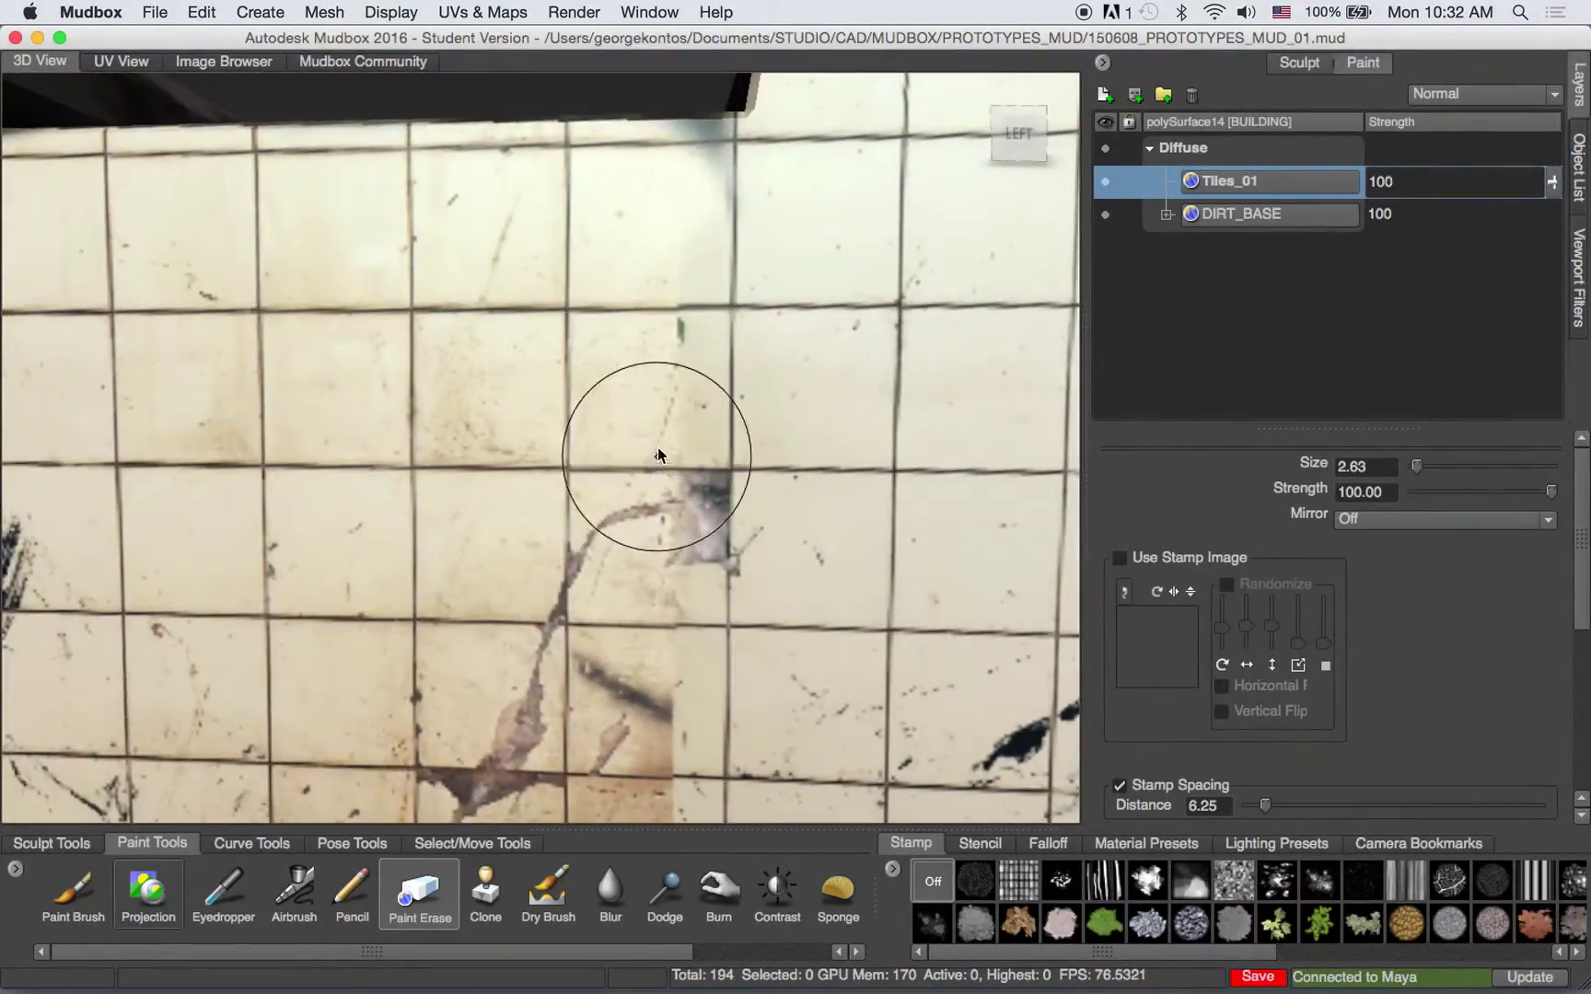
pyautogui.moveTo(705, 328)
pyautogui.keyDown('alt'); pyautogui.mouseDown(button='middle')
pyautogui.moveTo(629, 396)
pyautogui.moveTo(611, 470)
pyautogui.mouseUp(button='middle'); pyautogui.keyUp('alt')
pyautogui.scroll(4, 629, 399)
pyautogui.scroll(2, 649, 423)
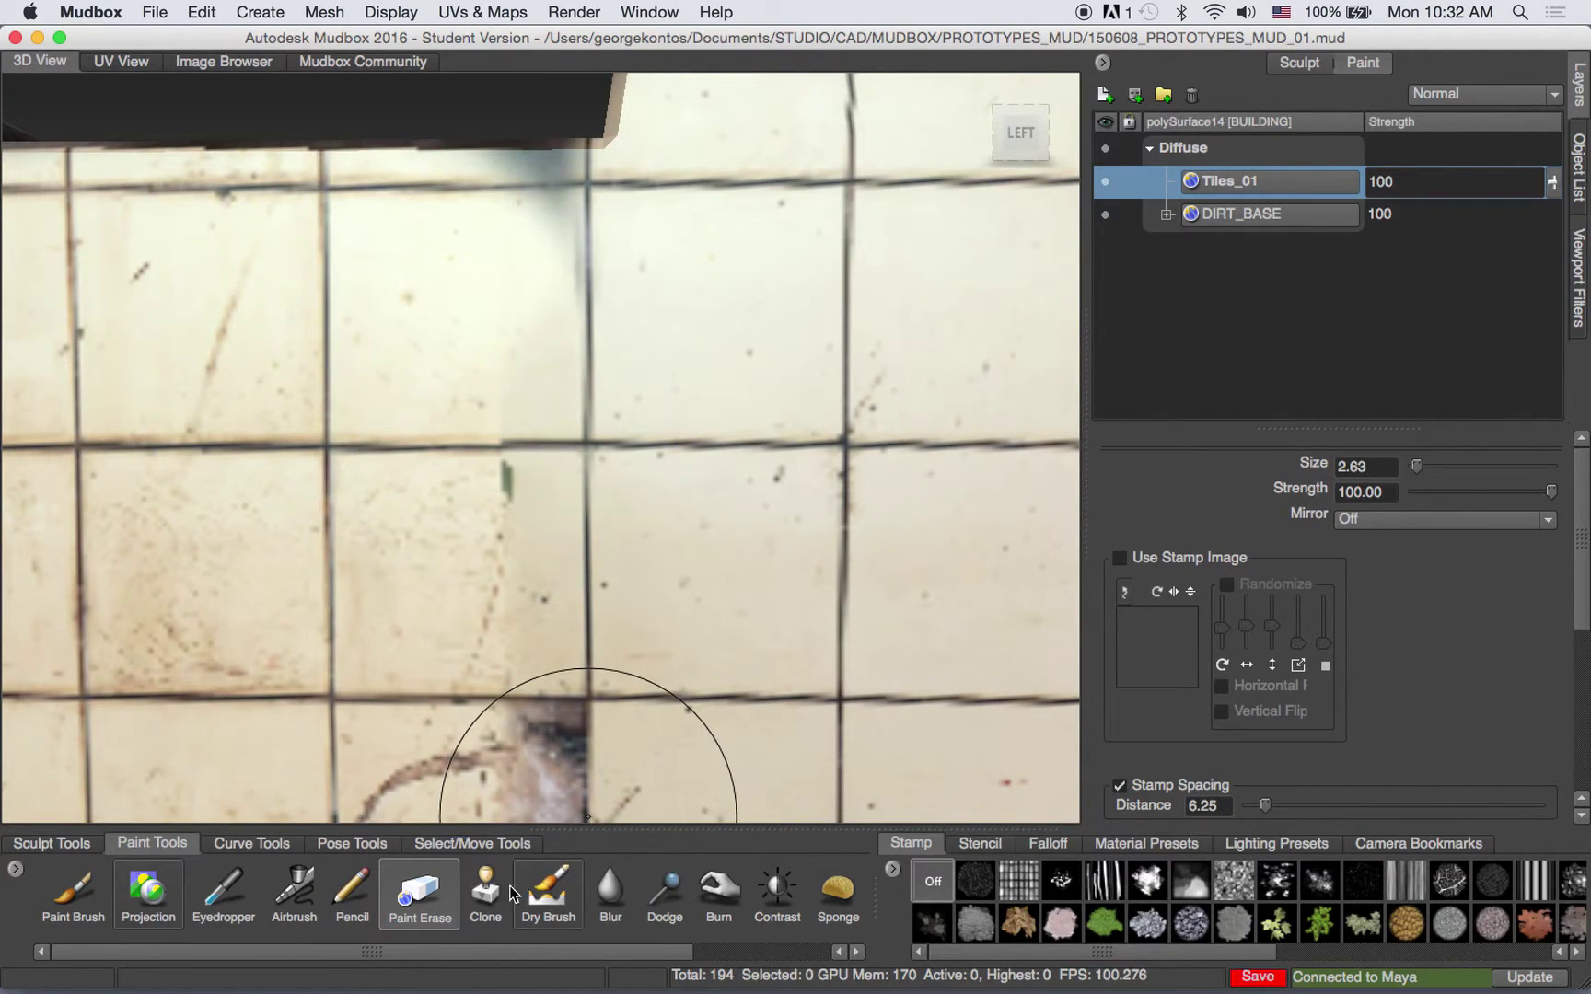
pyautogui.click(486, 889)
pyautogui.press('b')
pyautogui.moveTo(472, 390); pyautogui.dragTo(333, 377)
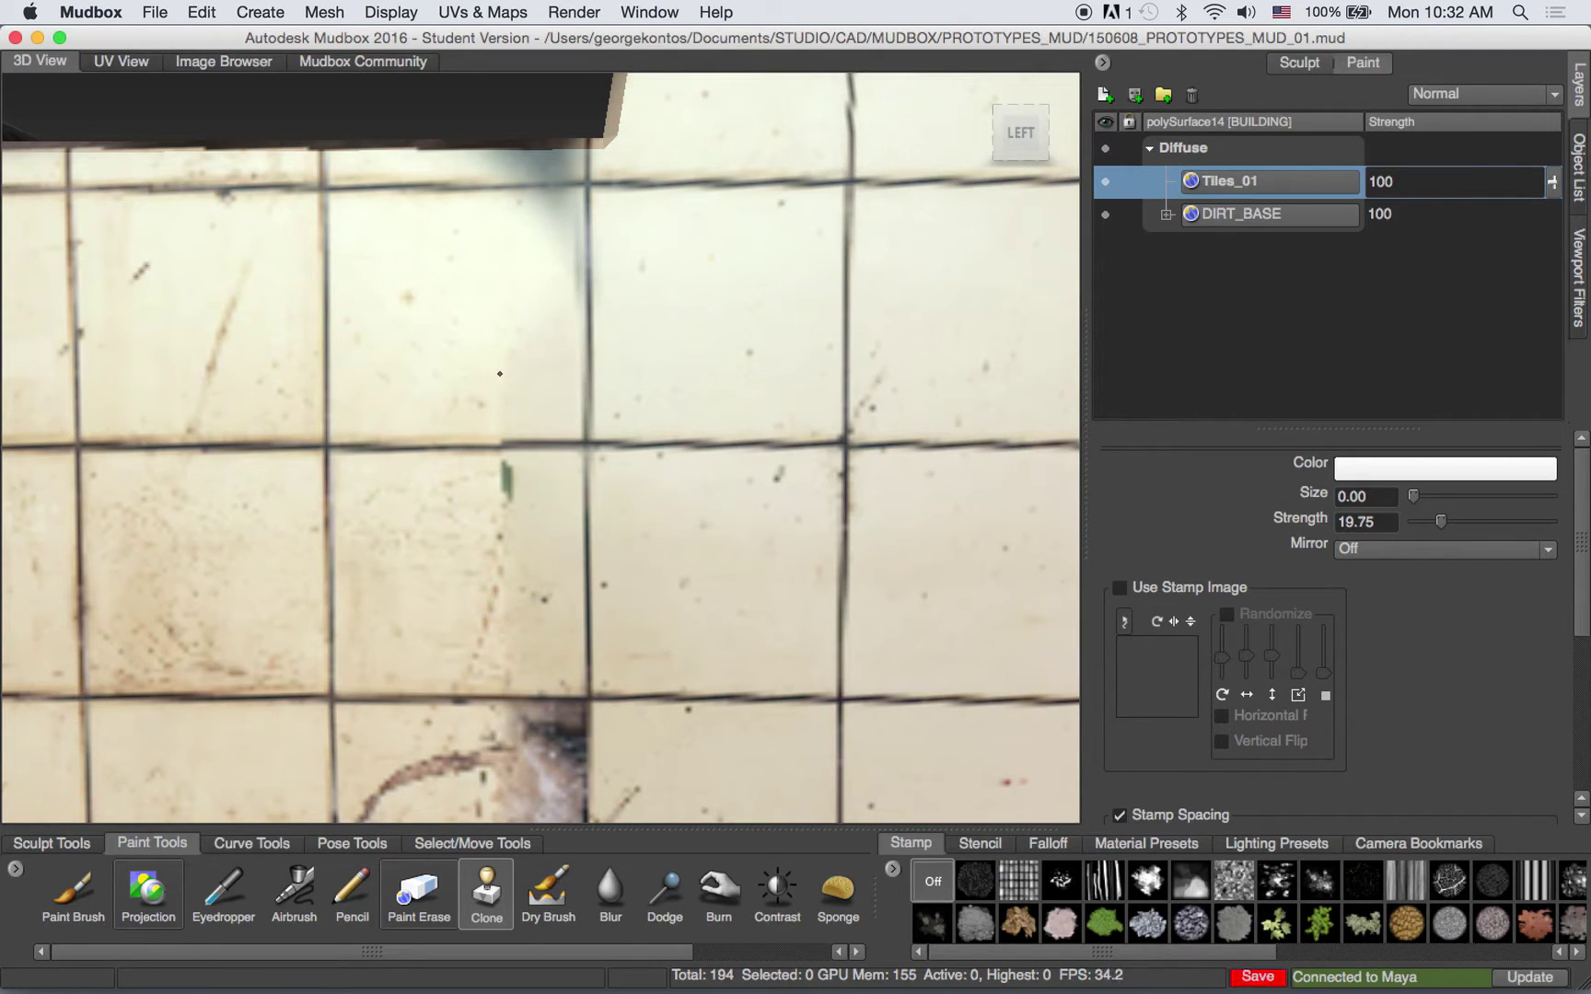
pyautogui.press('b')
pyautogui.moveTo(648, 498)
pyautogui.mouseDown()
pyautogui.moveTo(621, 390)
pyautogui.moveTo(657, 365)
pyautogui.moveTo(524, 339)
pyautogui.mouseUp()
# Sample the scratched tile left of the seam and clone it over the seam down to the horizontal grout line
pyautogui.keyDown('ctrl'); pyautogui.click(236, 346); pyautogui.keyUp('ctrl')
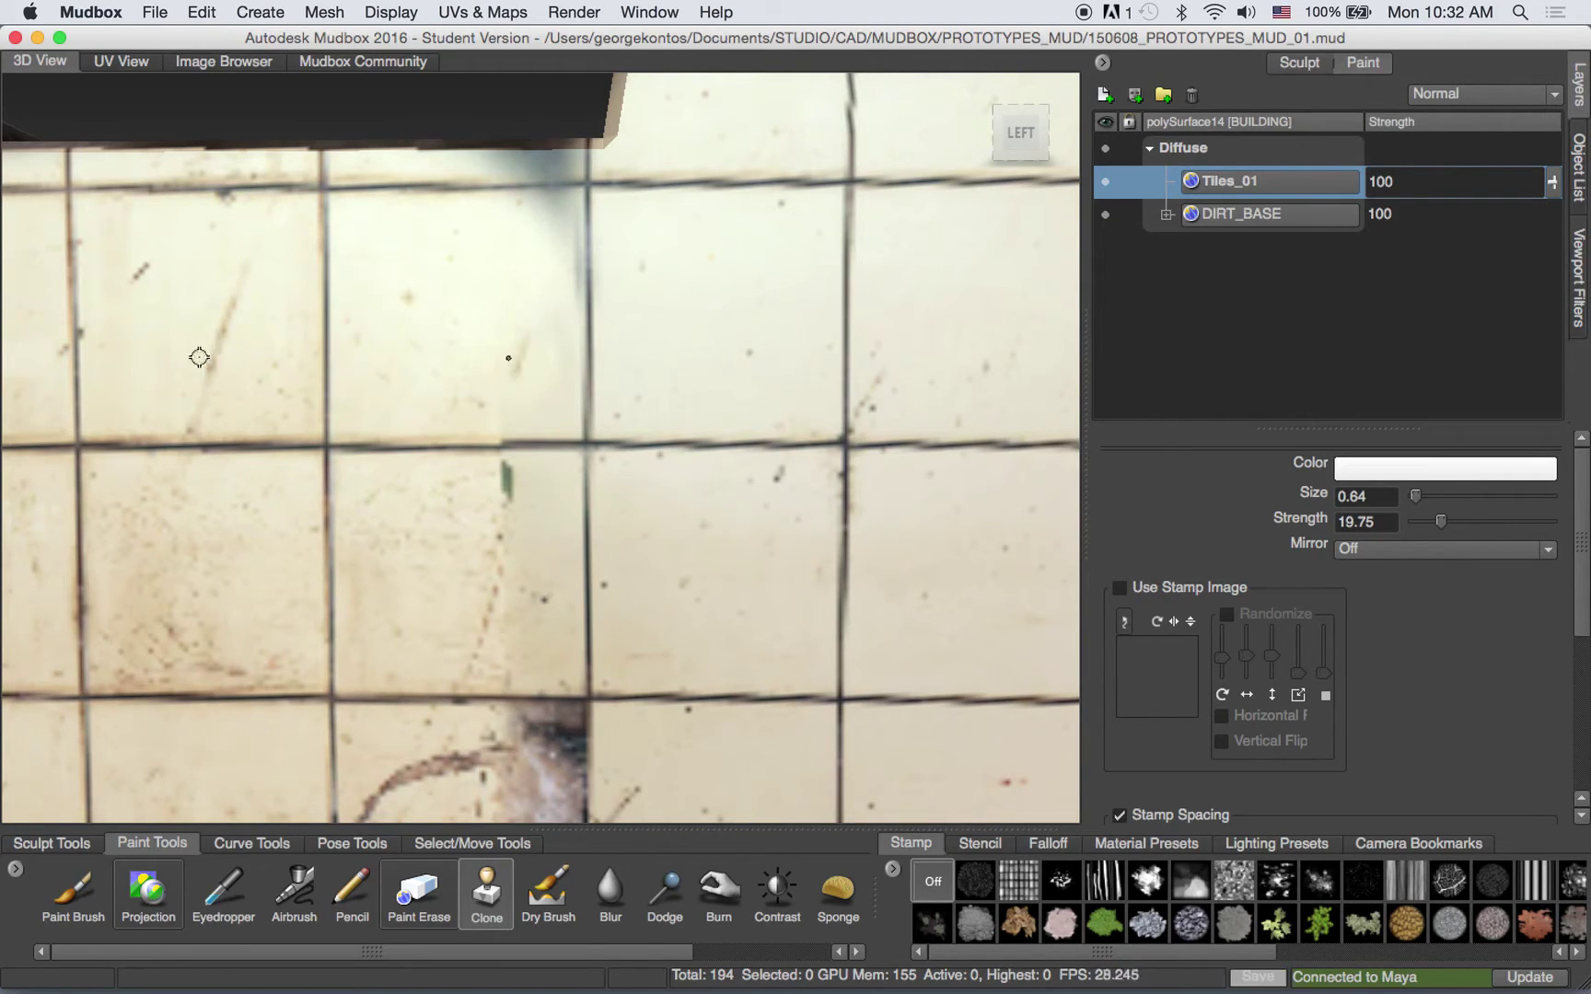
pyautogui.moveTo(539, 393)
pyautogui.mouseDown()
pyautogui.moveTo(461, 465)
pyautogui.moveTo(390, 444)
pyautogui.moveTo(539, 446)
pyautogui.mouseUp()
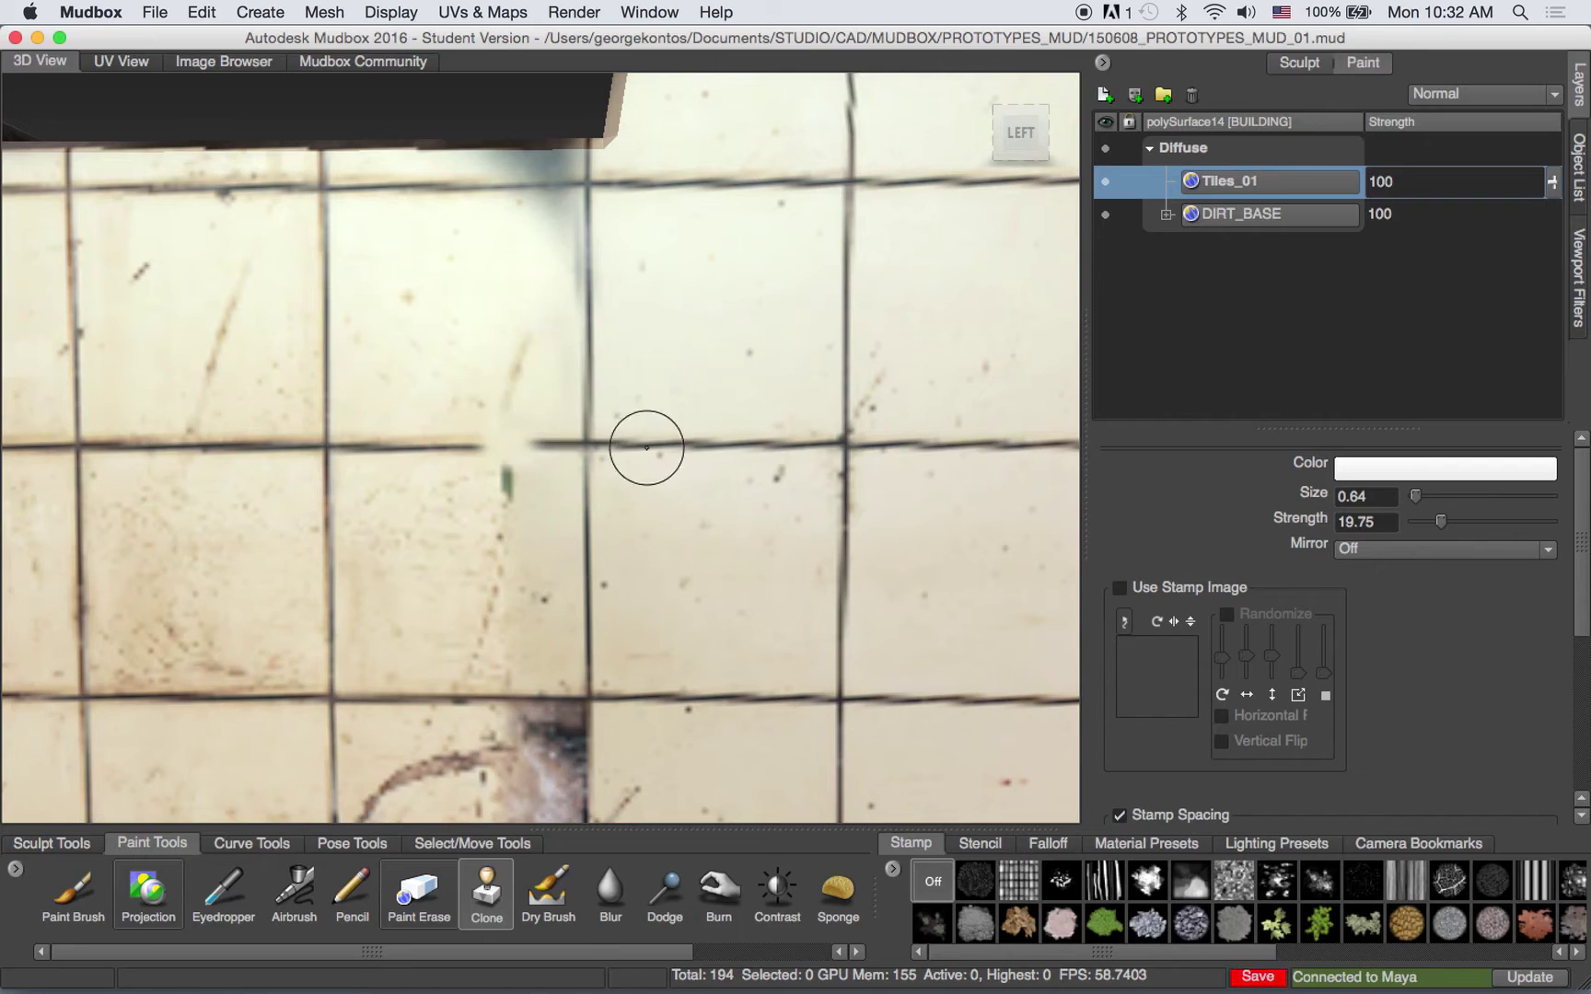
pyautogui.moveTo(675, 433); pyautogui.dragTo(519, 448)
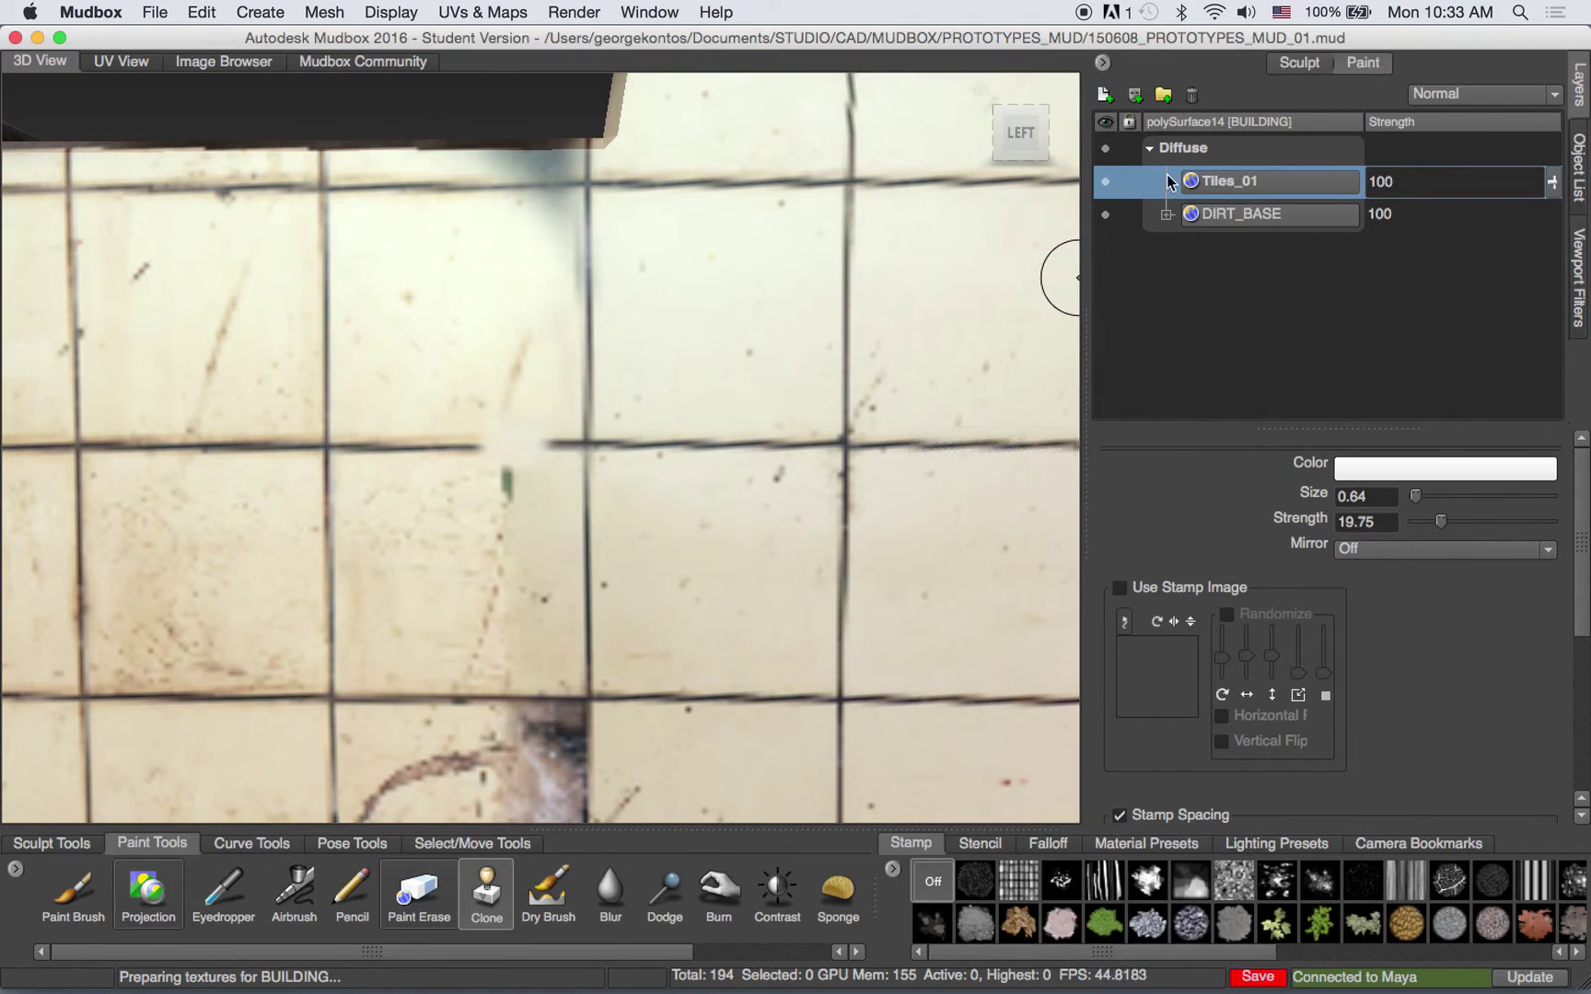
# Add a 2048 TIFF [8 bit, RGBA] Diffuse paint layer, hide it and make Tiles_01 the active layer again
pyautogui.click(1105, 95)
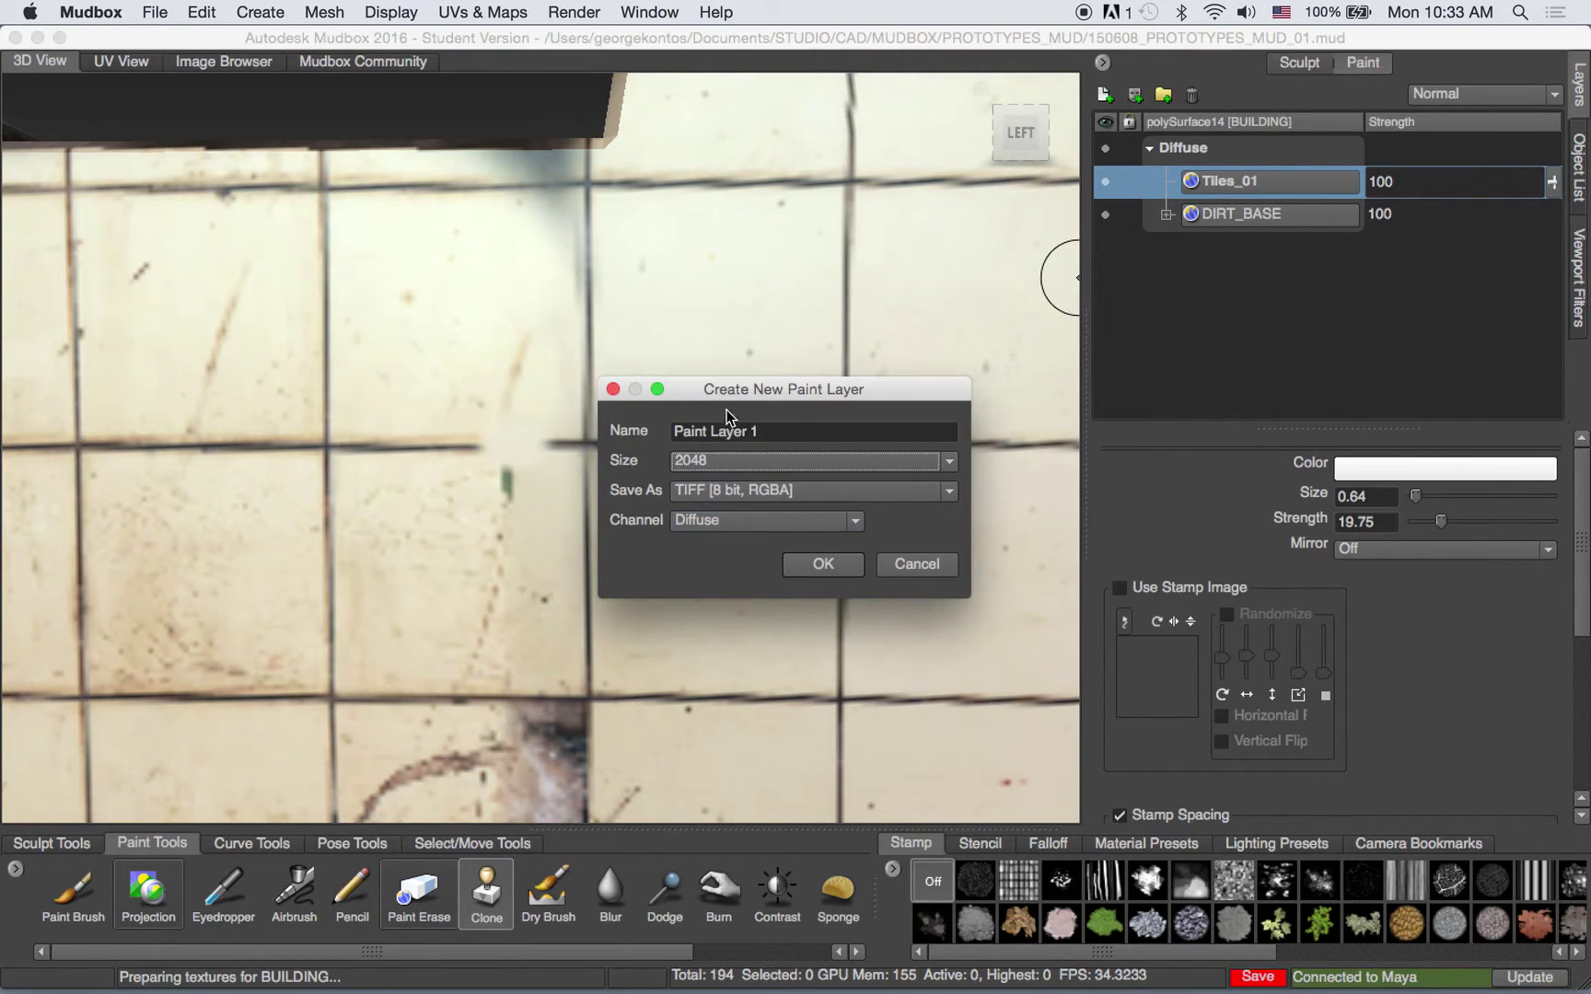
pyautogui.click(843, 562)
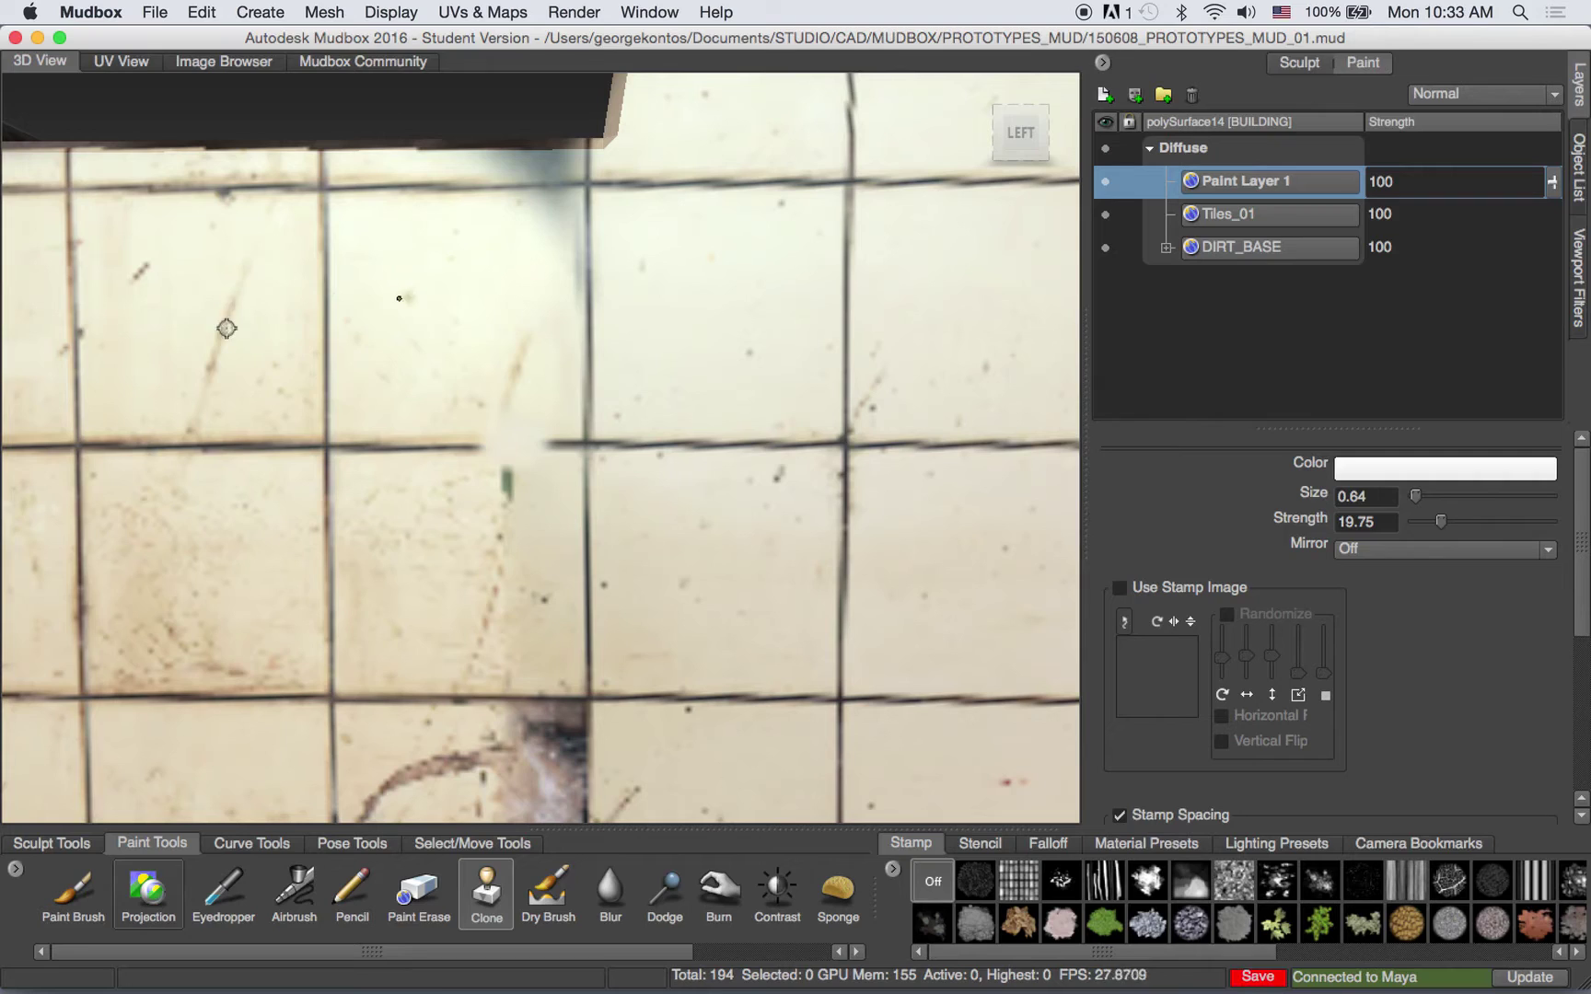
pyautogui.click(1275, 214)
pyautogui.click(1106, 182)
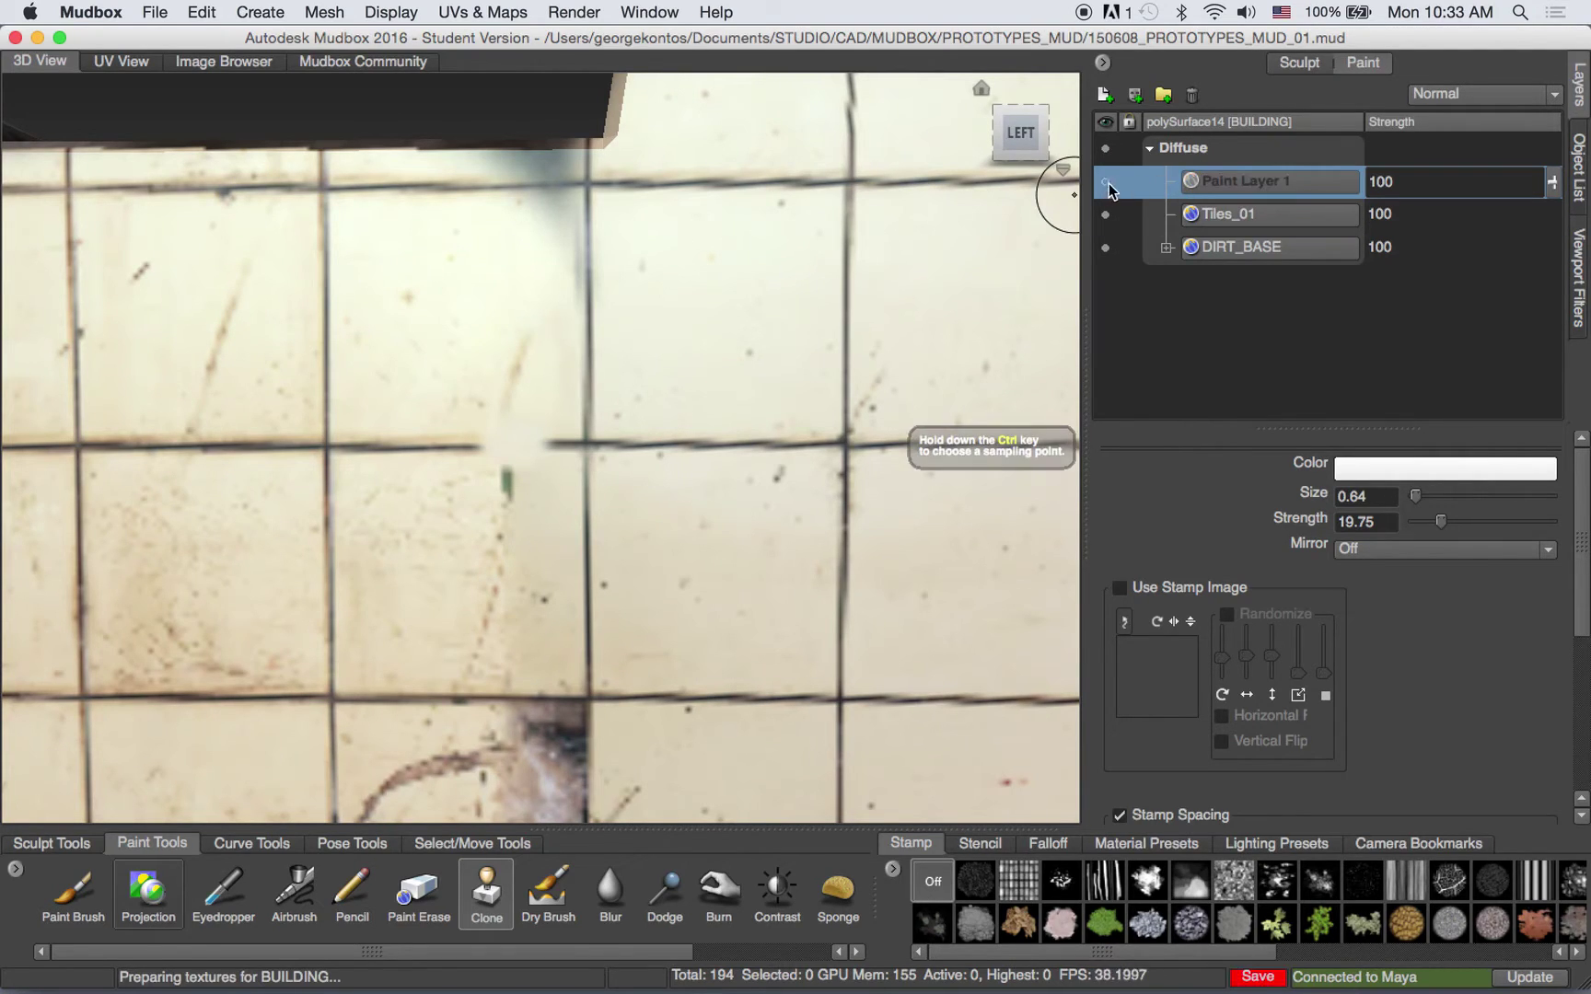
pyautogui.click(1208, 214)
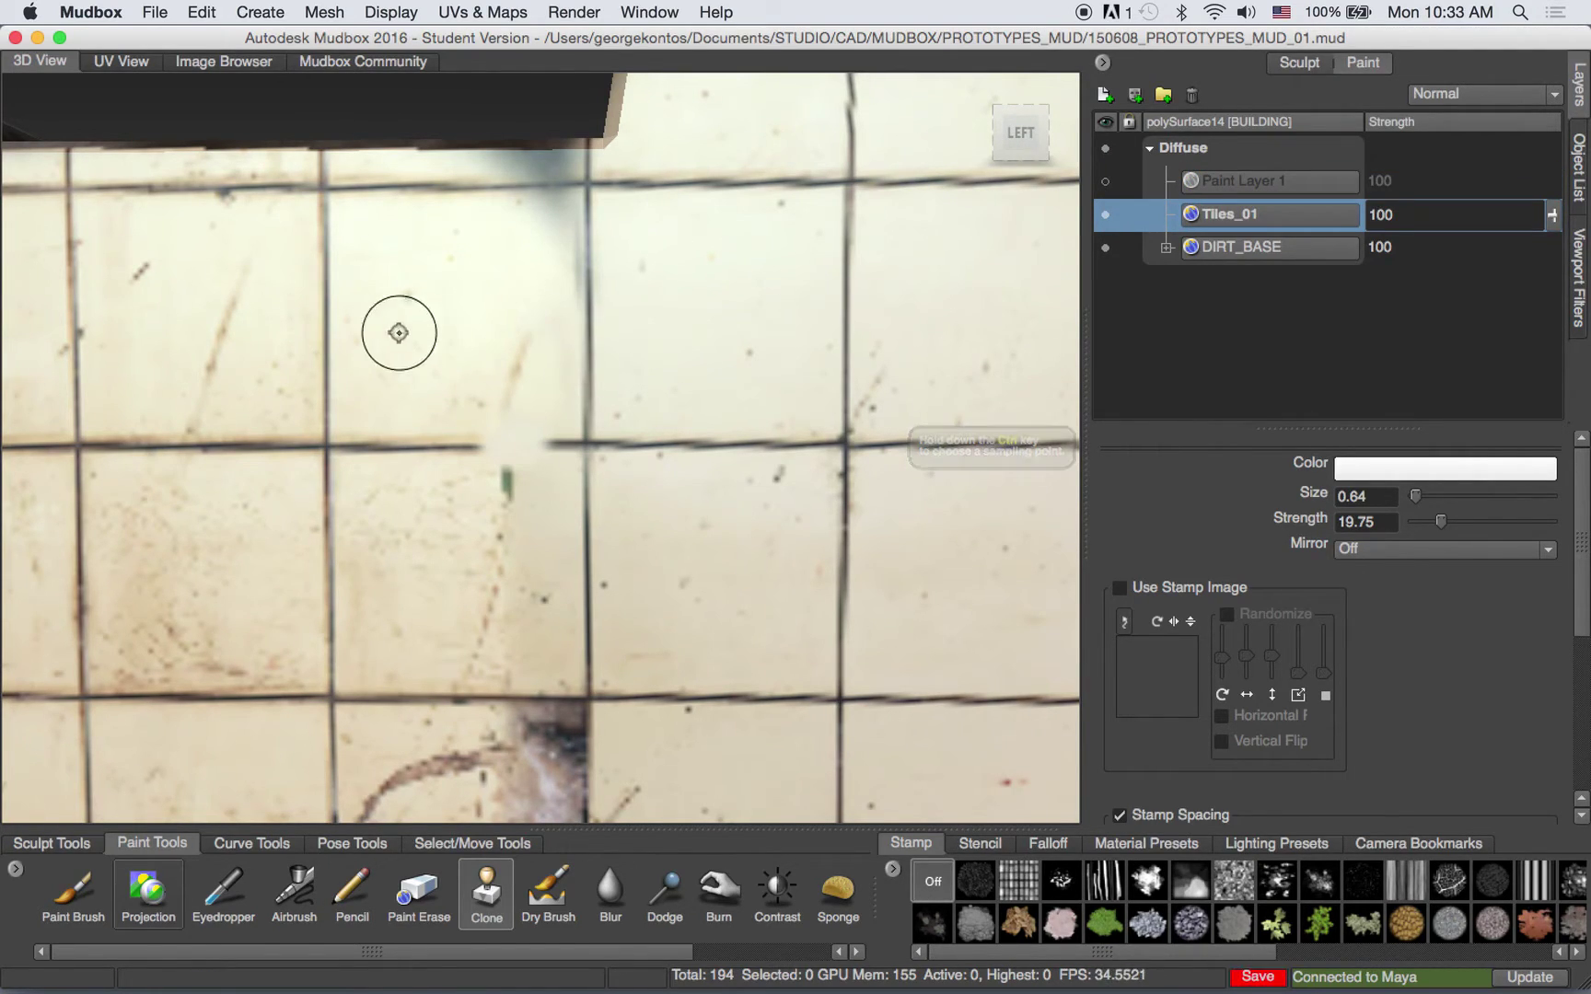
# Resample the scratch on the neighbouring tile and clone it onto the tile at the seam, painting over the end of its lower grout line
pyautogui.click(273, 347)
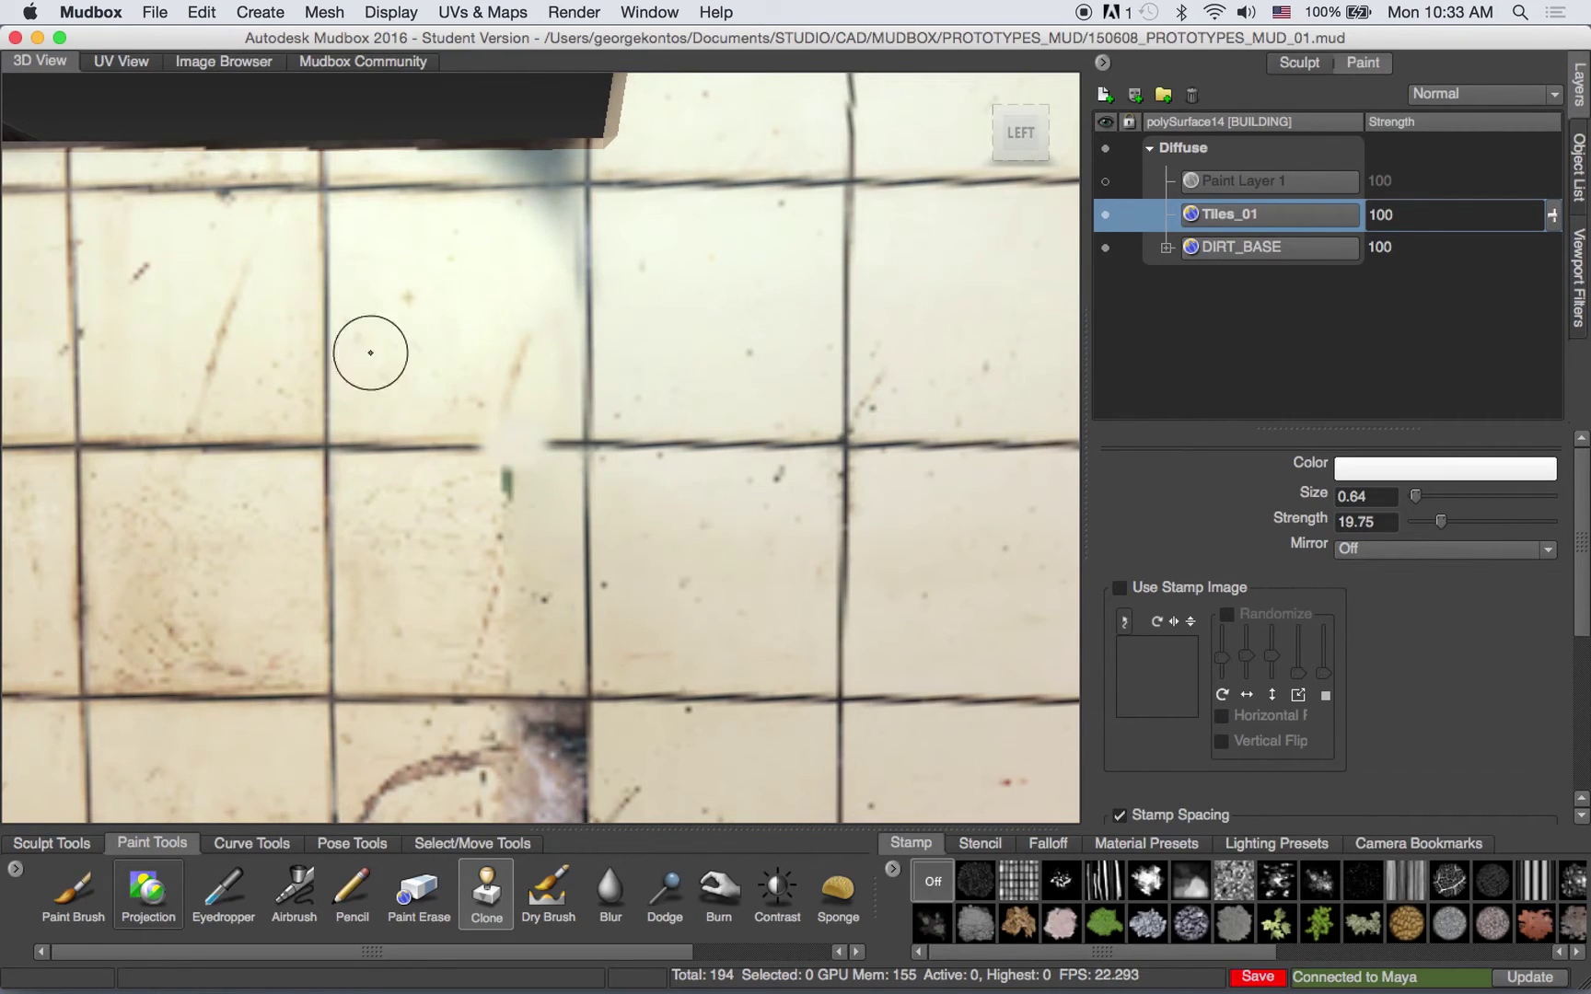
pyautogui.keyDown('ctrl'); pyautogui.click(217, 357); pyautogui.keyUp('ctrl')
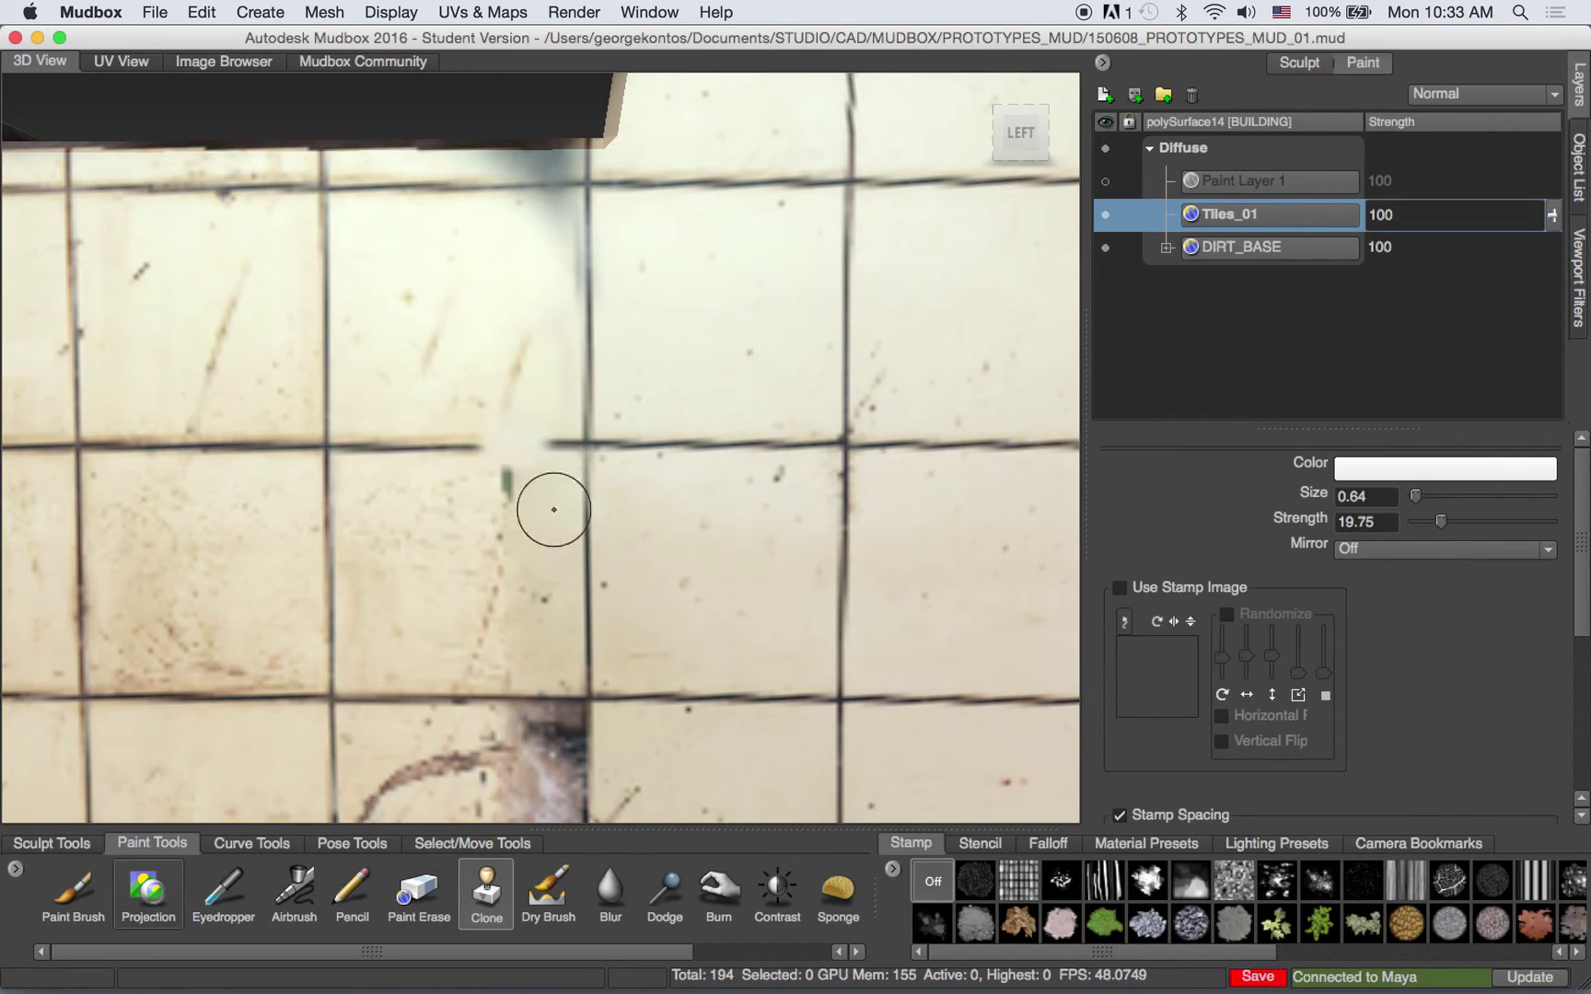
pyautogui.click(377, 449)
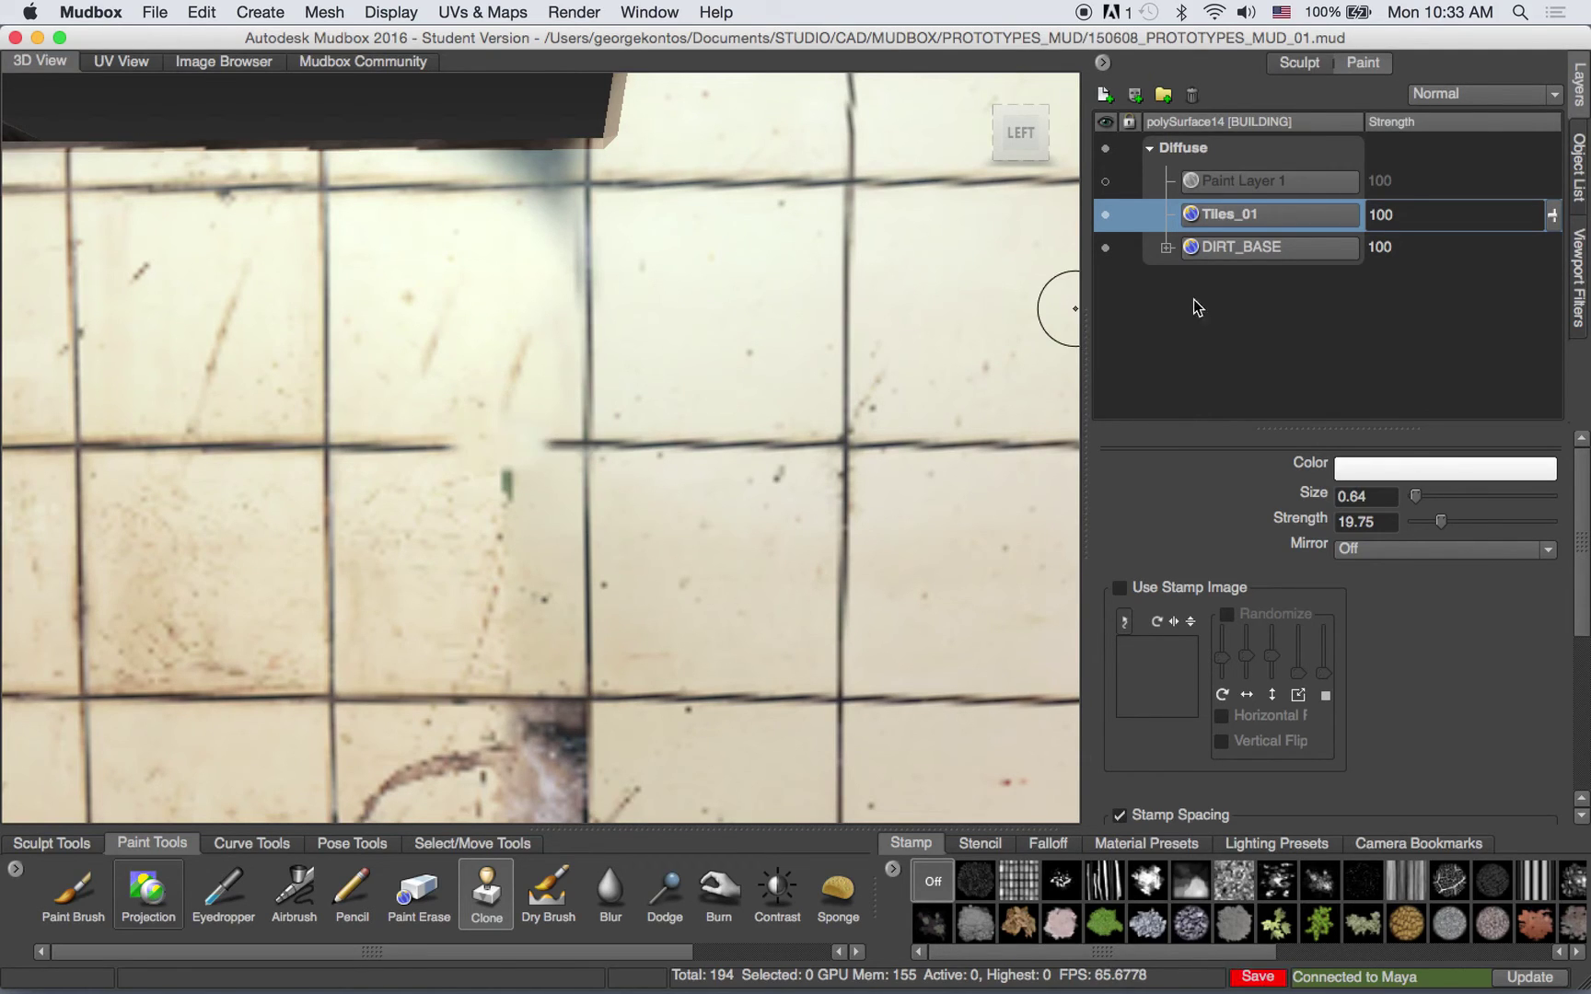
# Toggle the visibility of the DIRT_BASE and Tiles_01 layers off and on to compare what each contributes
pyautogui.click(1106, 248)
pyautogui.click(1105, 247)
pyautogui.click(1106, 214)
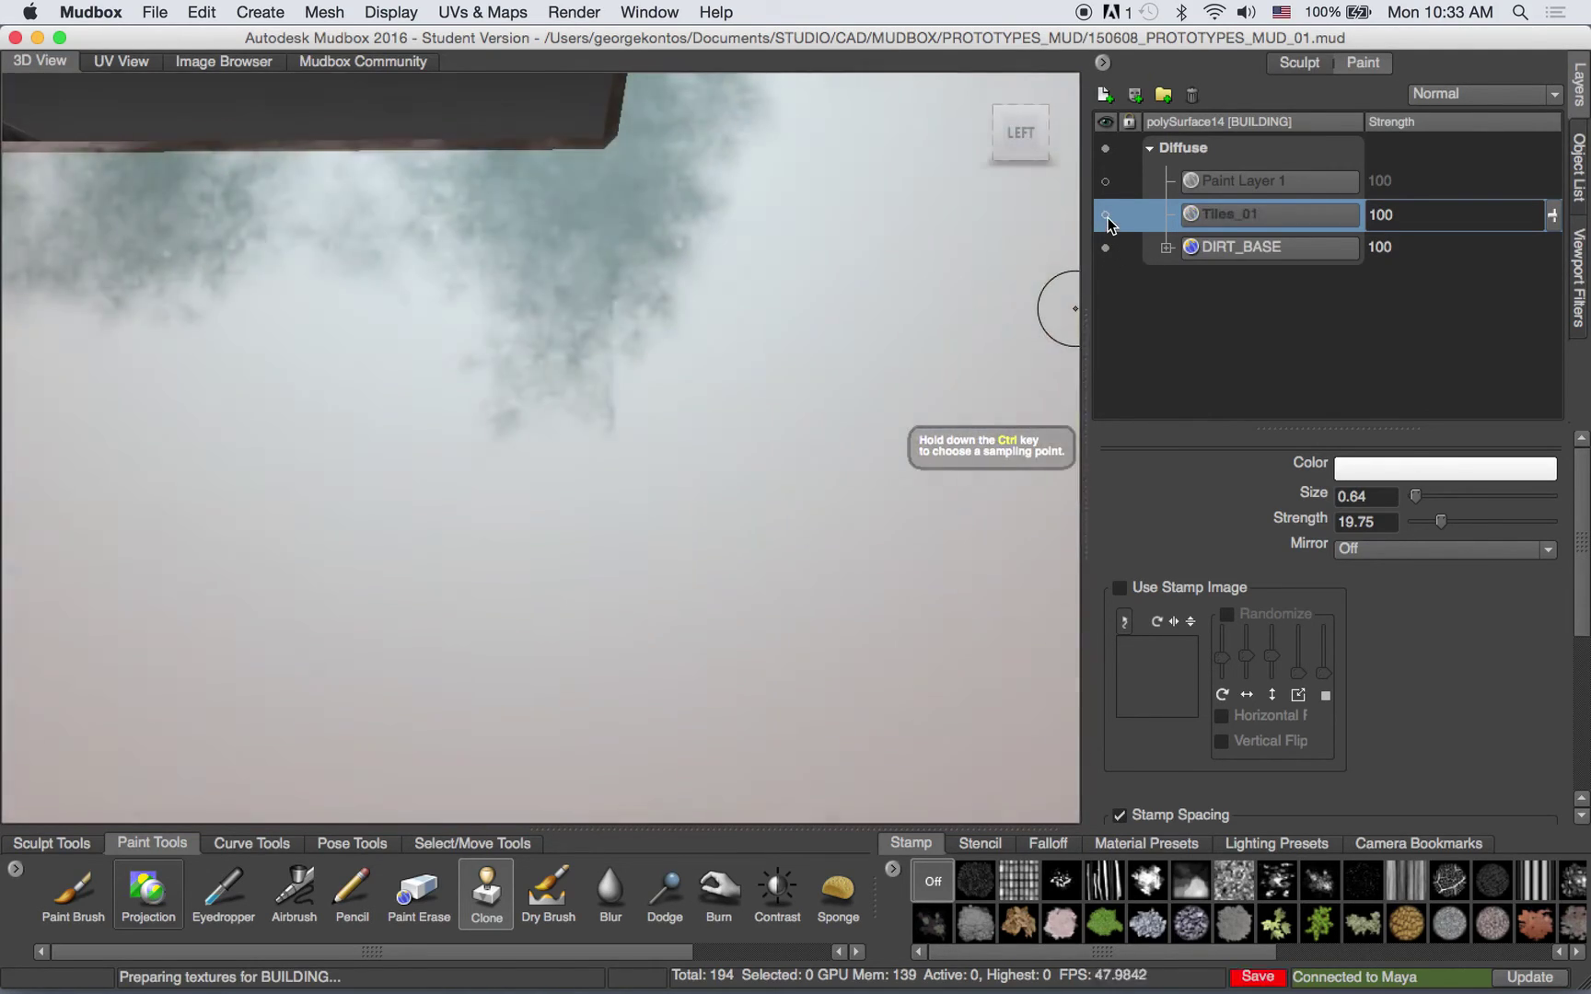
pyautogui.click(1105, 214)
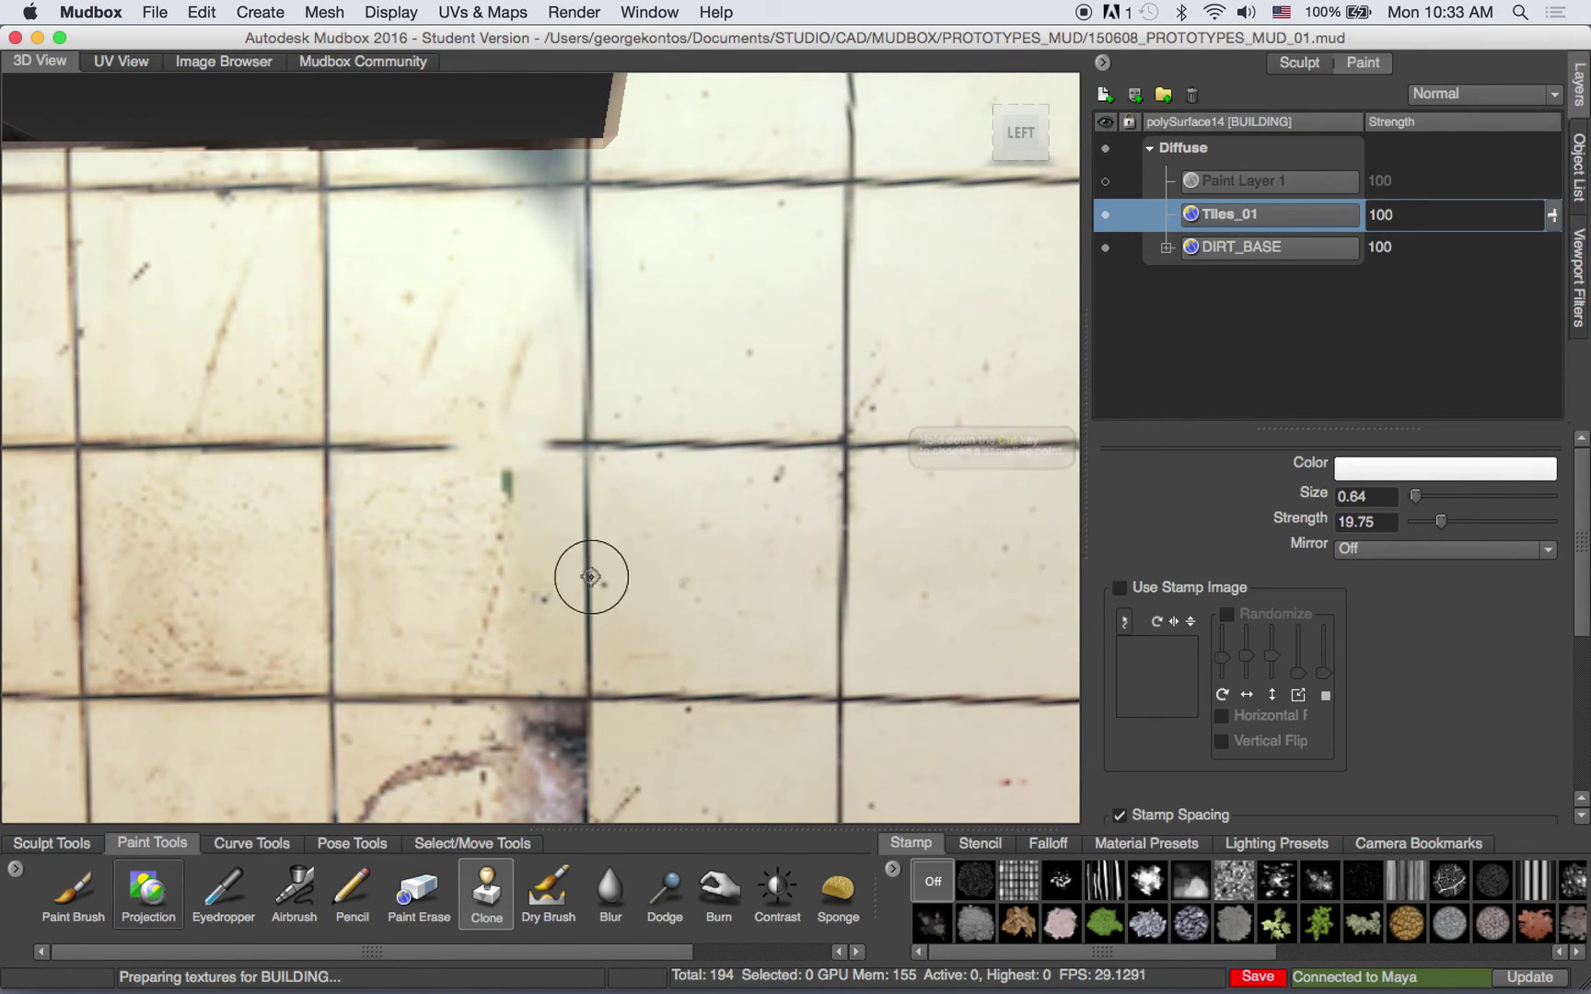